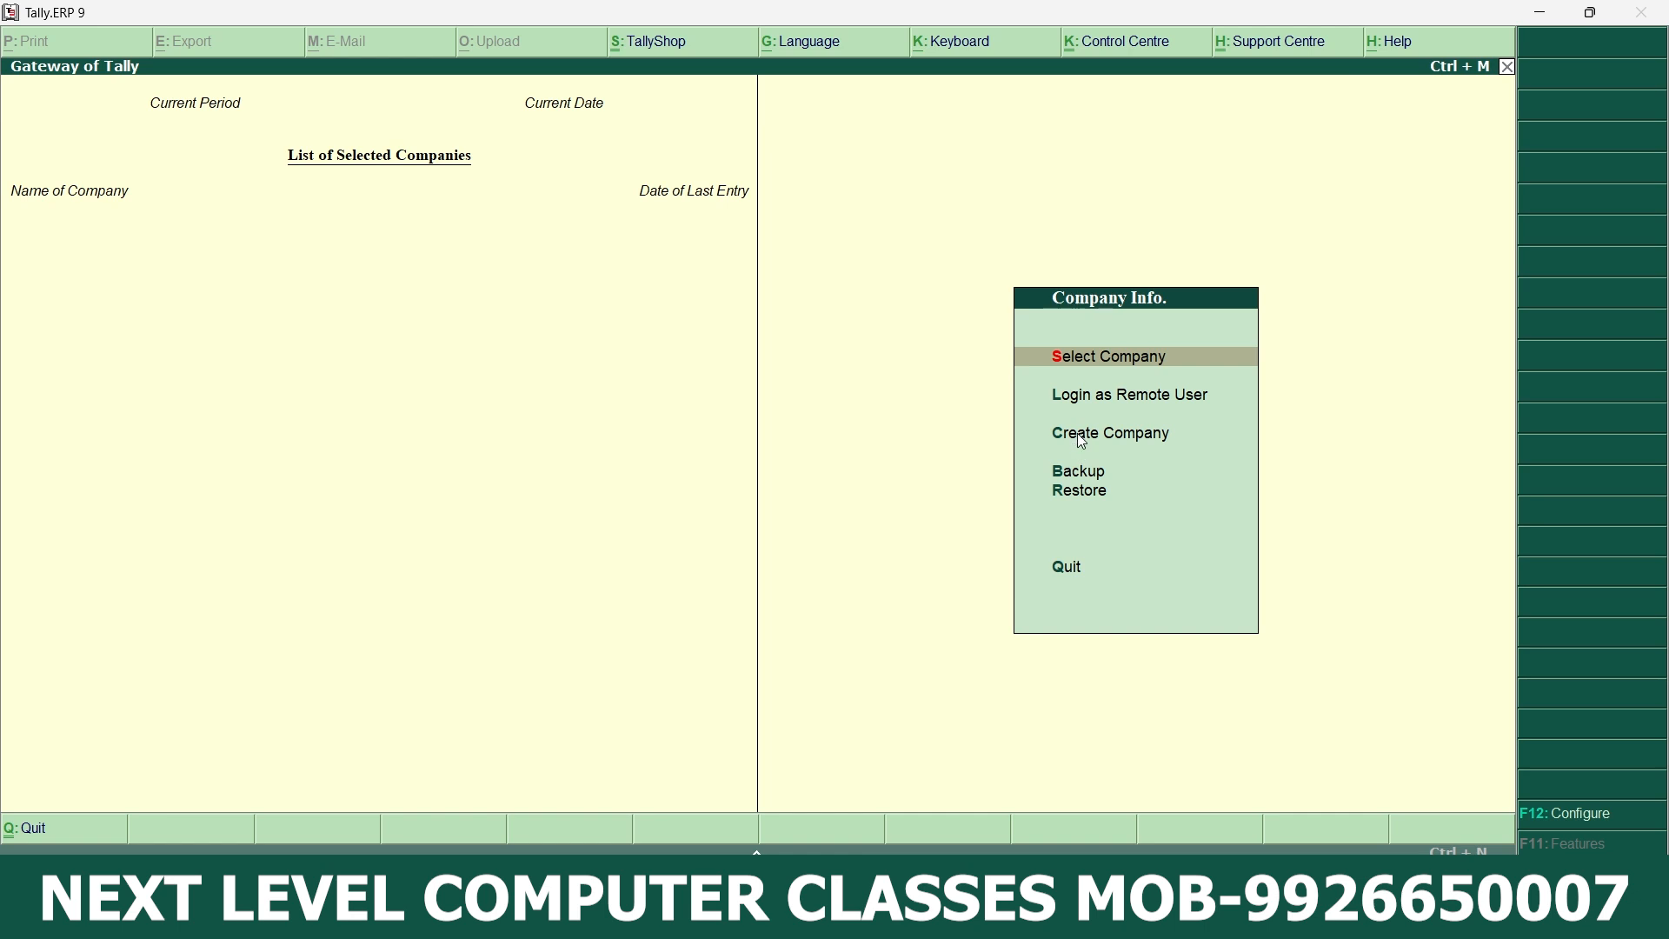
- Start creating a new company named Vishal Store, keeping the same mailing name and leaving the address blank
{"action": "left_click", "coordinate": [1075, 429]}
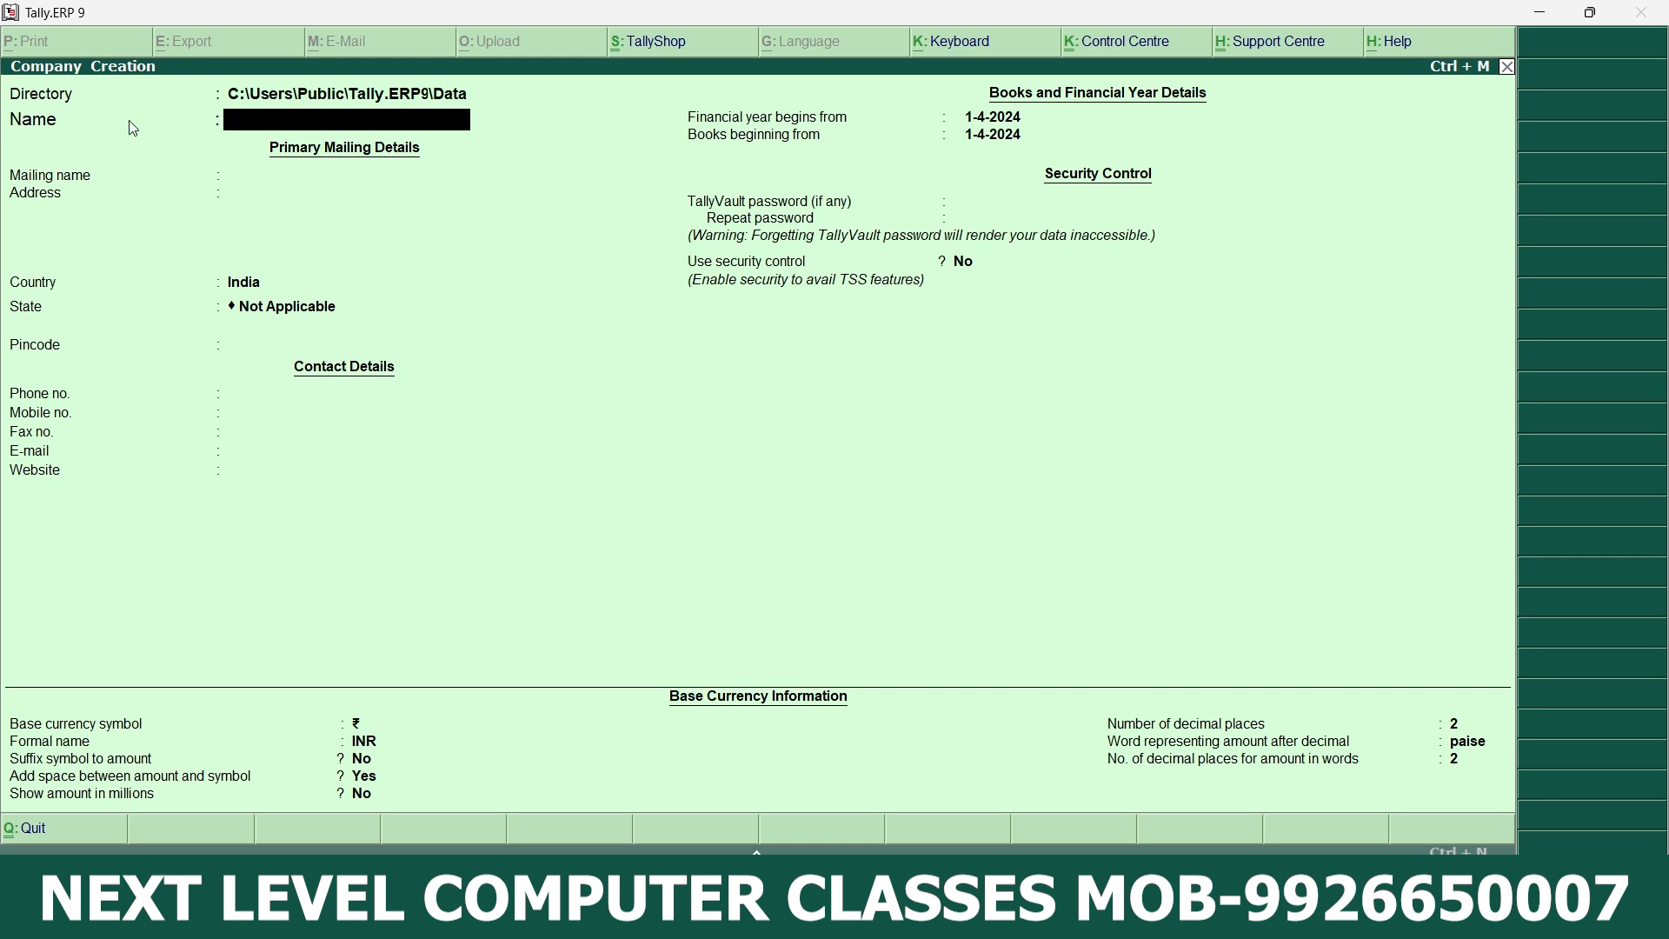
{"action": "type", "text": "Vishal Store"}
{"action": "key", "text": "Return"}
{"action": "key", "text": "Return"}
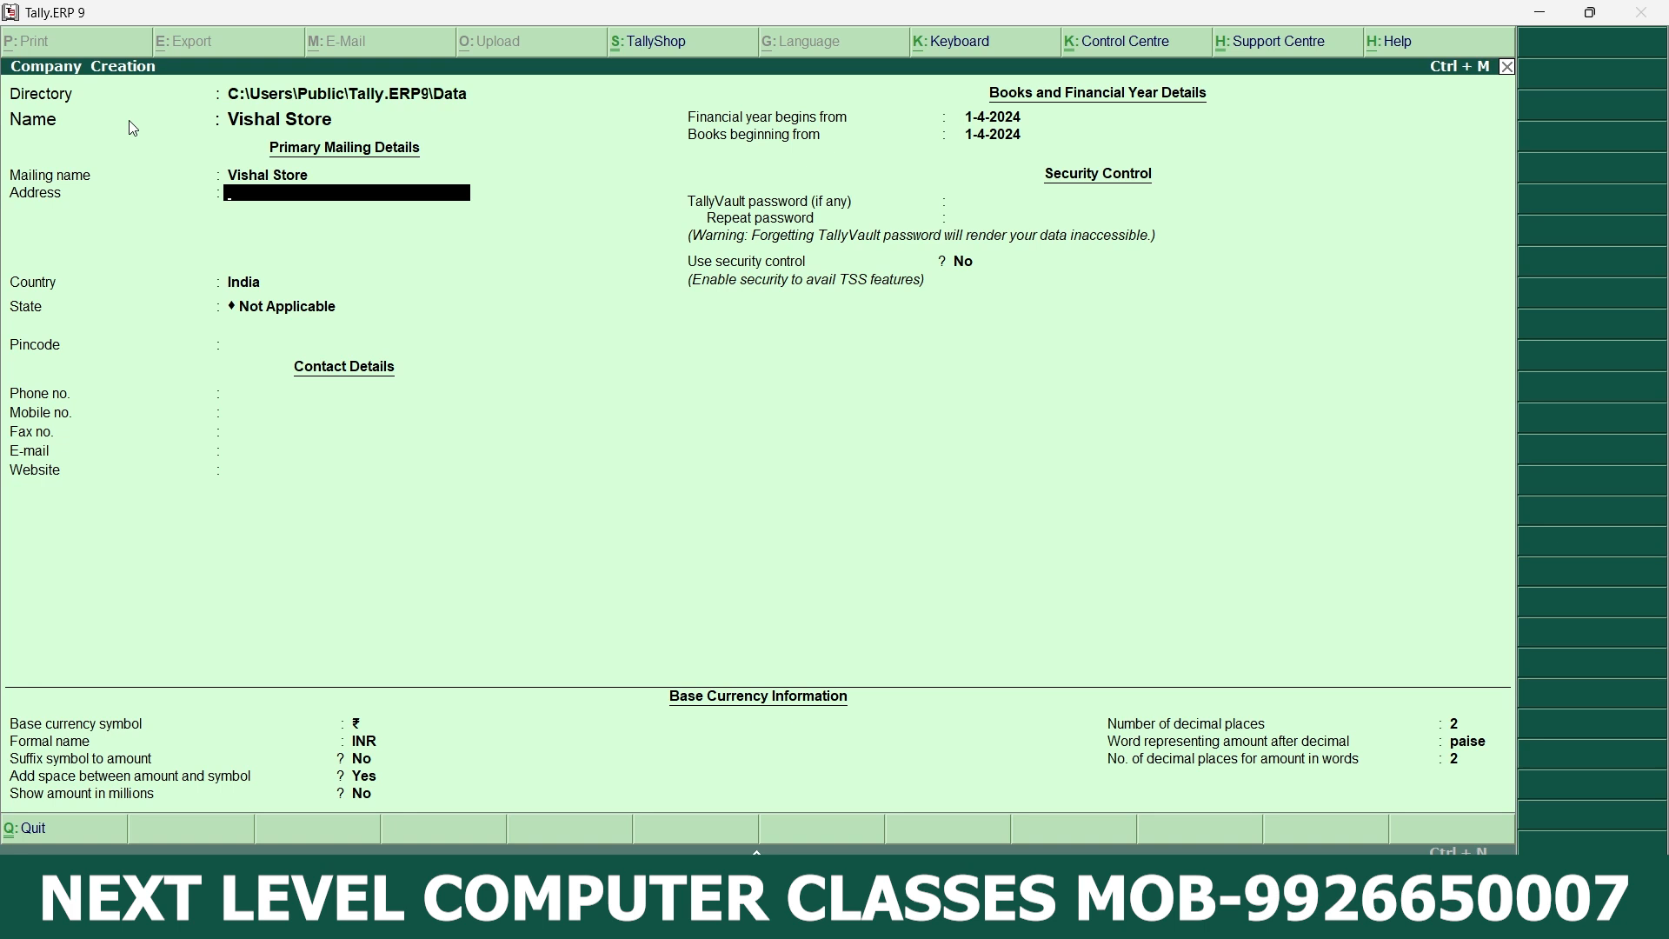
{"action": "key", "text": "Return"}
{"action": "key", "text": "Return"}
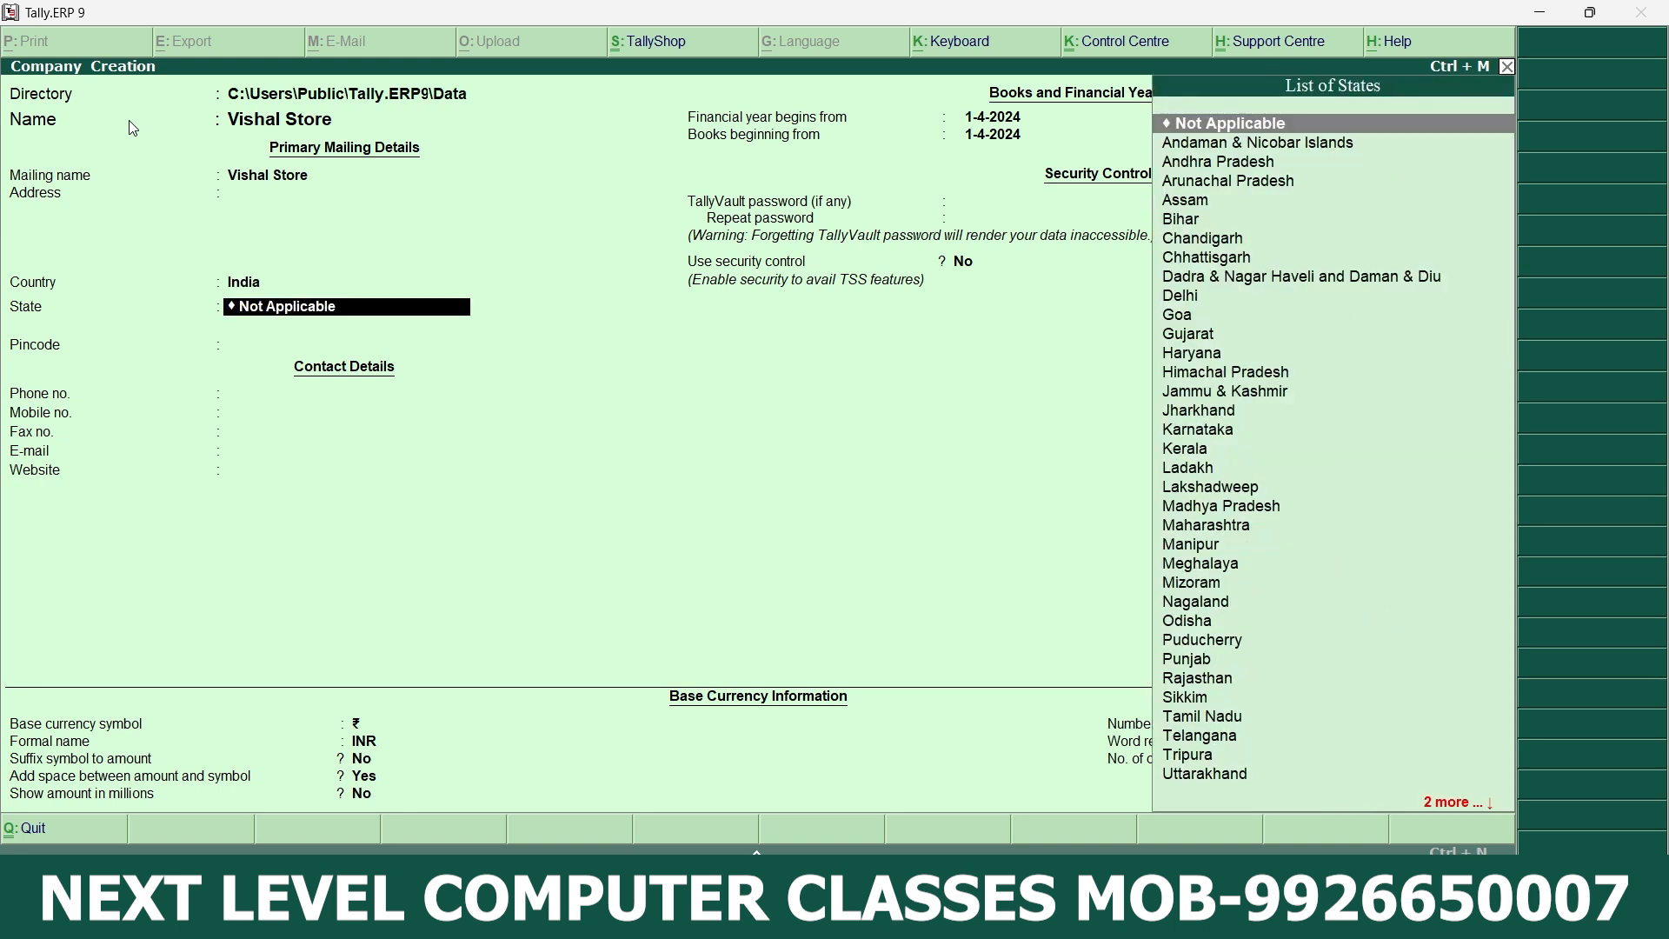
- Accept the default state, contact, financial year, security and base currency settings, and save the new company
{"action": "key", "text": "Return"}
{"action": "key", "text": "Return"}
{"action": "key", "text": "Return"}
{"action": "key", "text": "Return"}
{"action": "key", "text": "Return"}
{"action": "key", "text": "Return"}
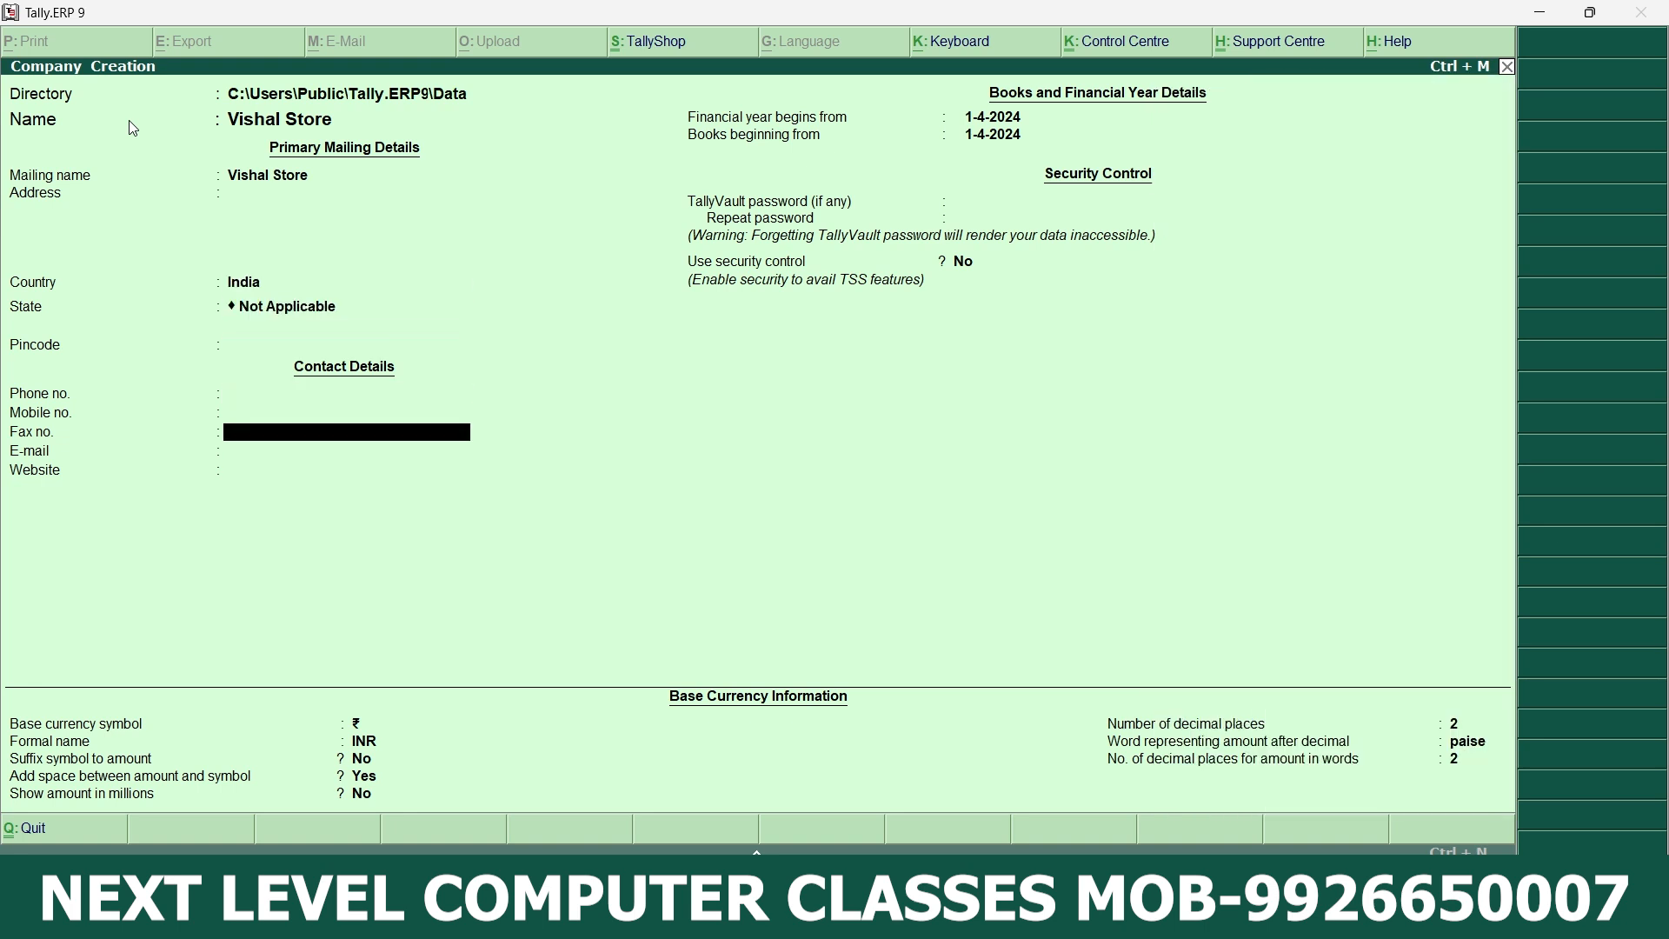
{"action": "key", "text": "Return"}
{"action": "key", "text": "Return"}
{"action": "key", "text": "Return"}
{"action": "key", "text": "Return"}
{"action": "key", "text": "Return"}
{"action": "key", "text": "Return"}
{"action": "key", "text": "Return"}
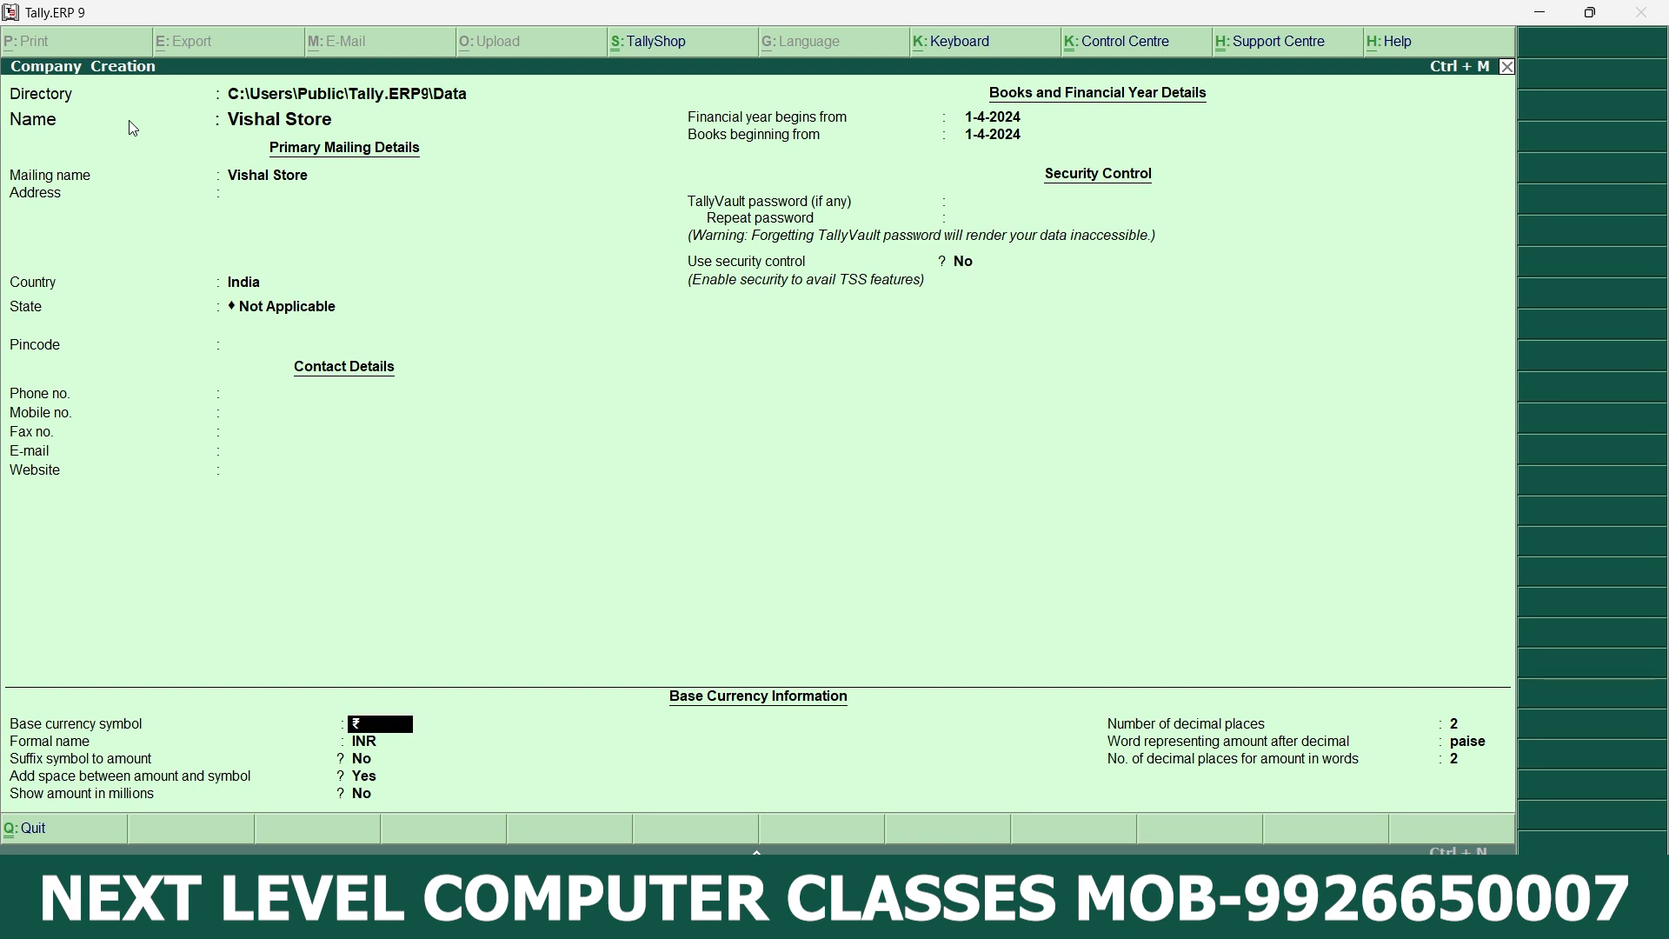
{"action": "key", "text": "Return"}
{"action": "key", "text": "Return"}
{"action": "key", "text": "Return"}
{"action": "key", "text": "Return"}
{"action": "key", "text": "Return"}
{"action": "key", "text": "Return"}
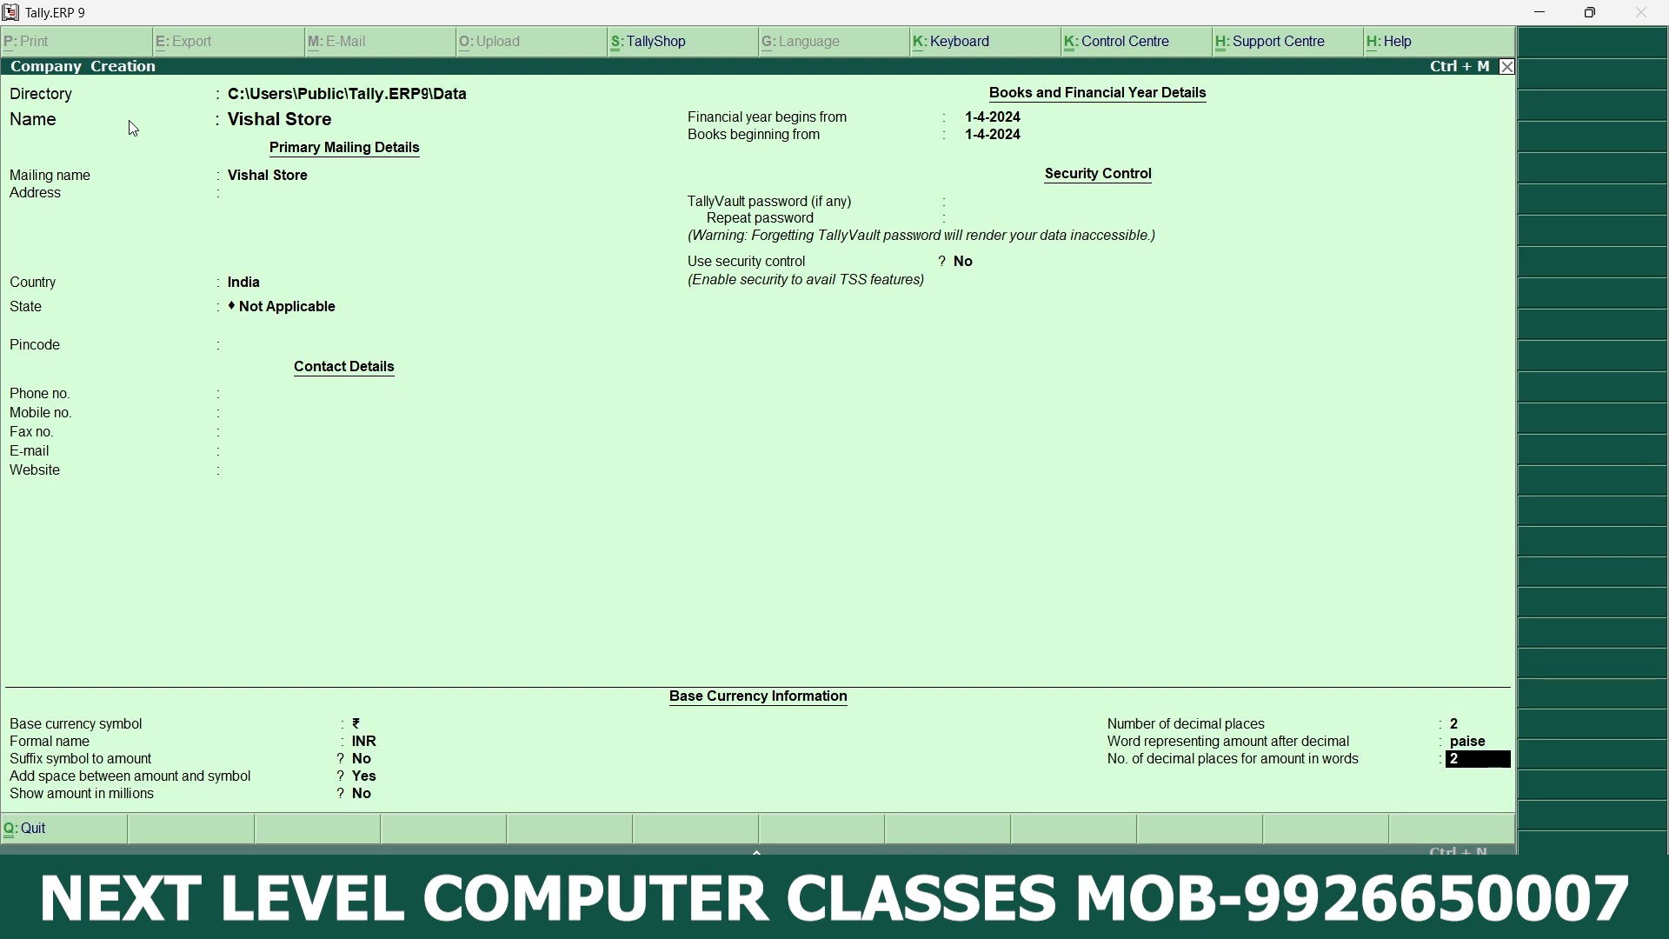
{"action": "key", "text": "Return"}
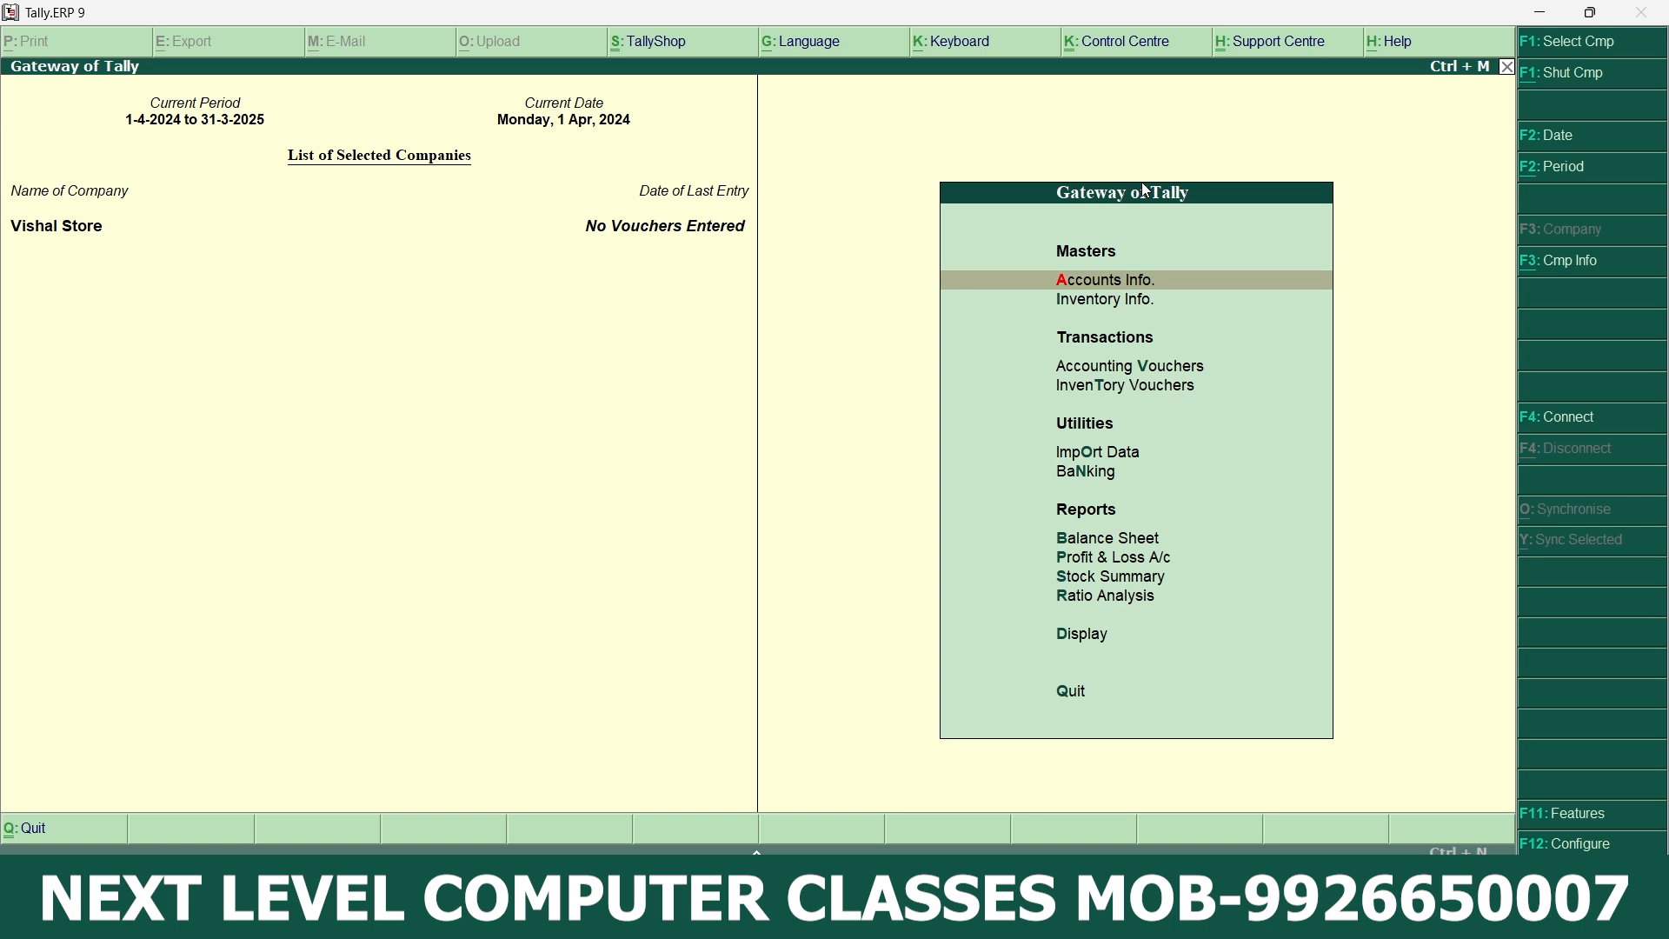
- Open a sales voucher from the accounting vouchers and set its reference number to 15
{"action": "left_click", "coordinate": [1124, 375]}
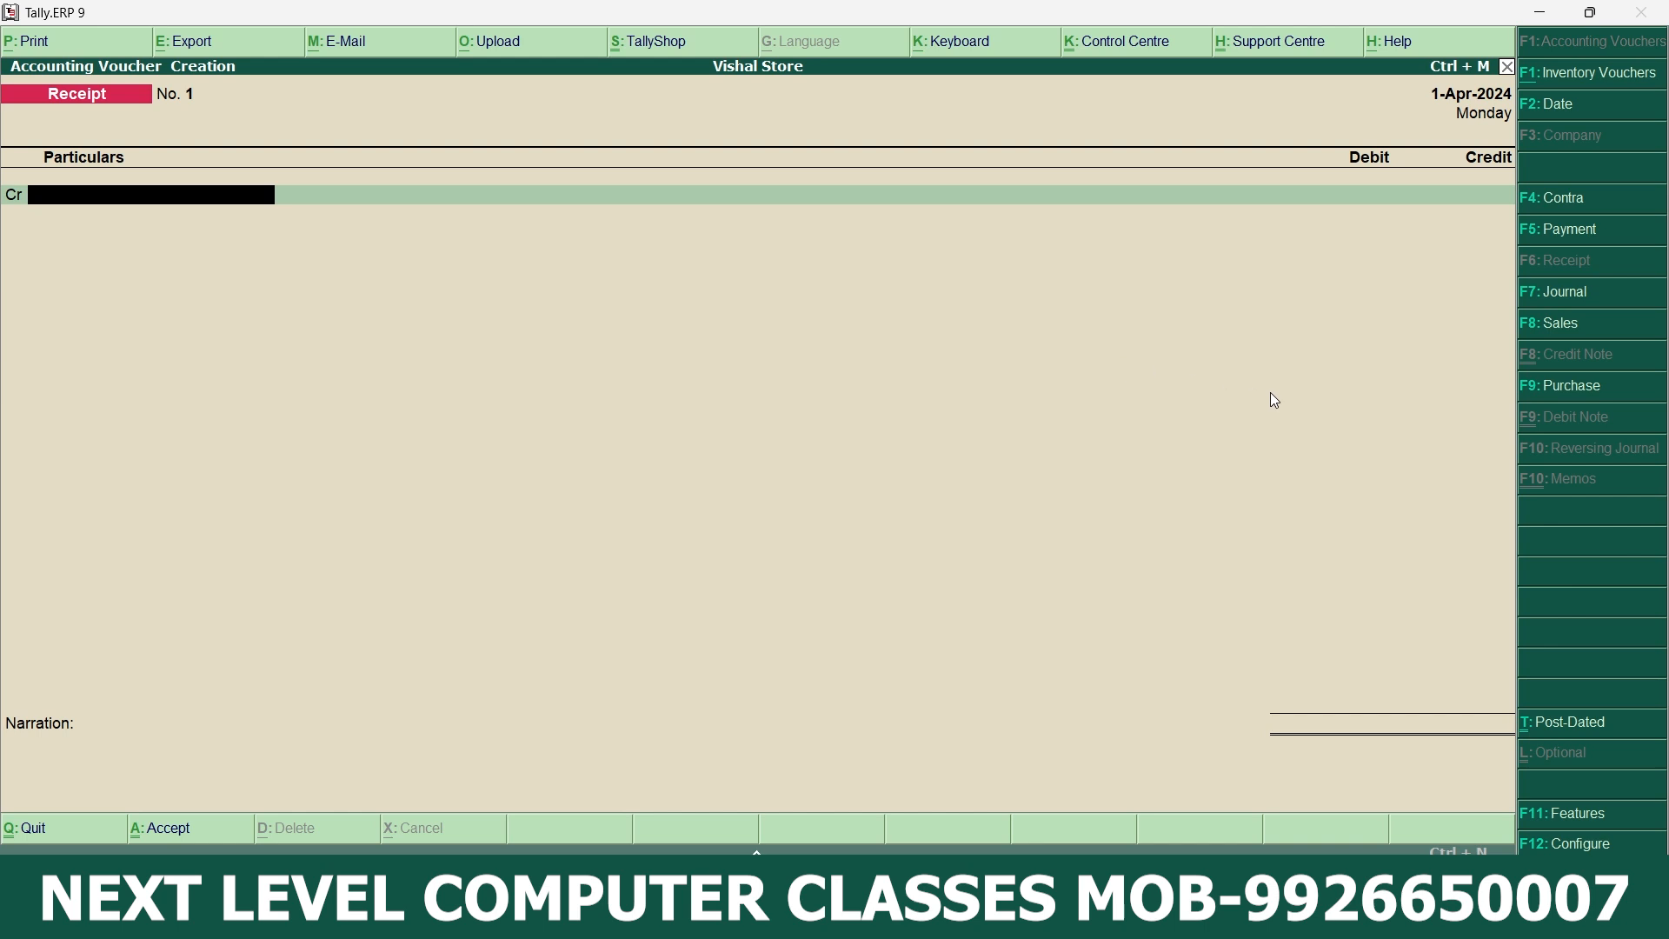
{"action": "left_click", "coordinate": [1588, 332]}
{"action": "left_click", "coordinate": [1584, 329]}
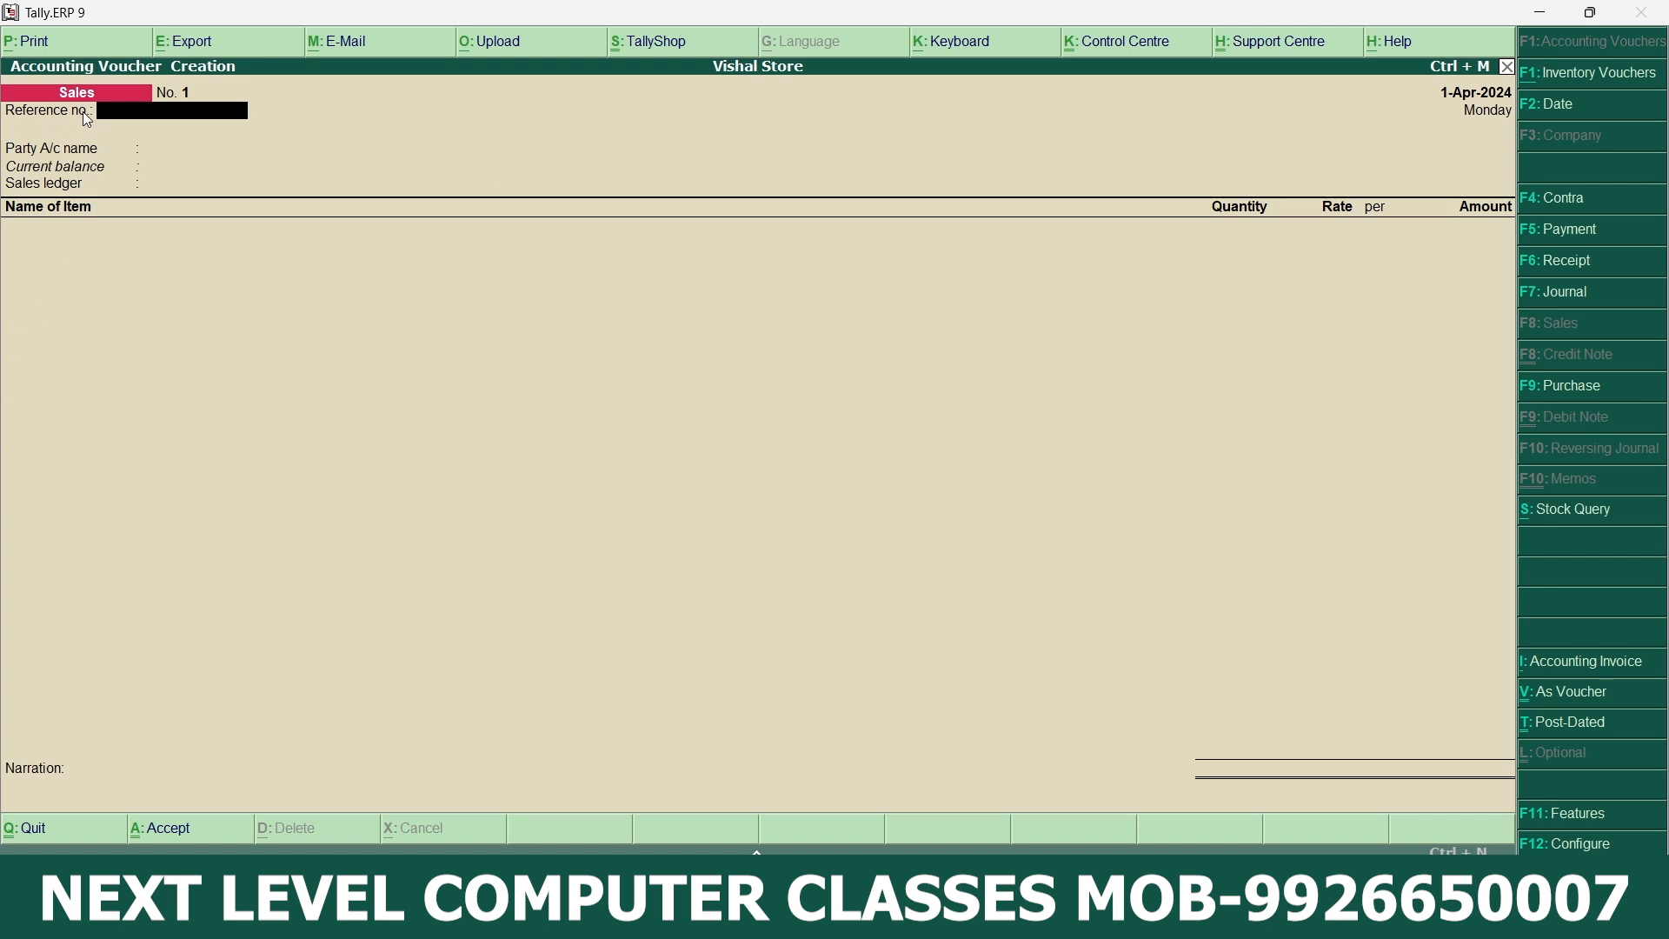
{"action": "type", "text": "15"}
{"action": "key", "text": "Return"}
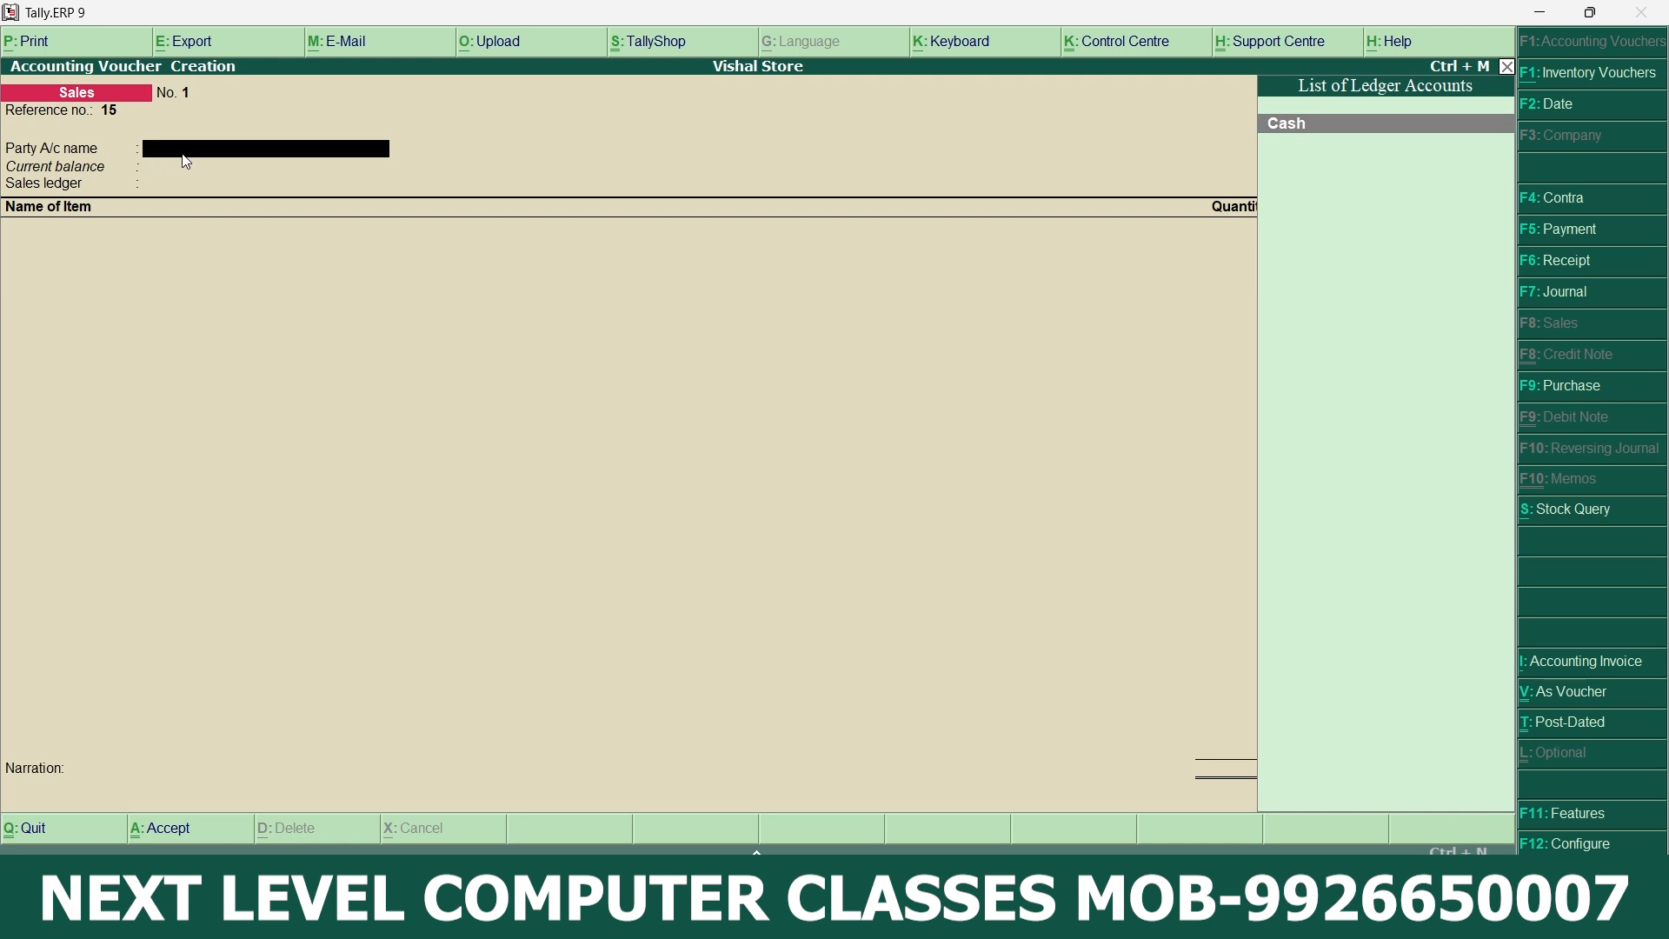
- Create a party ledger named Pankaj Store from the voucher's party account field and group it under Sundry Debtors
{"action": "key", "text": "alt+c"}
{"action": "type", "text": "P"}
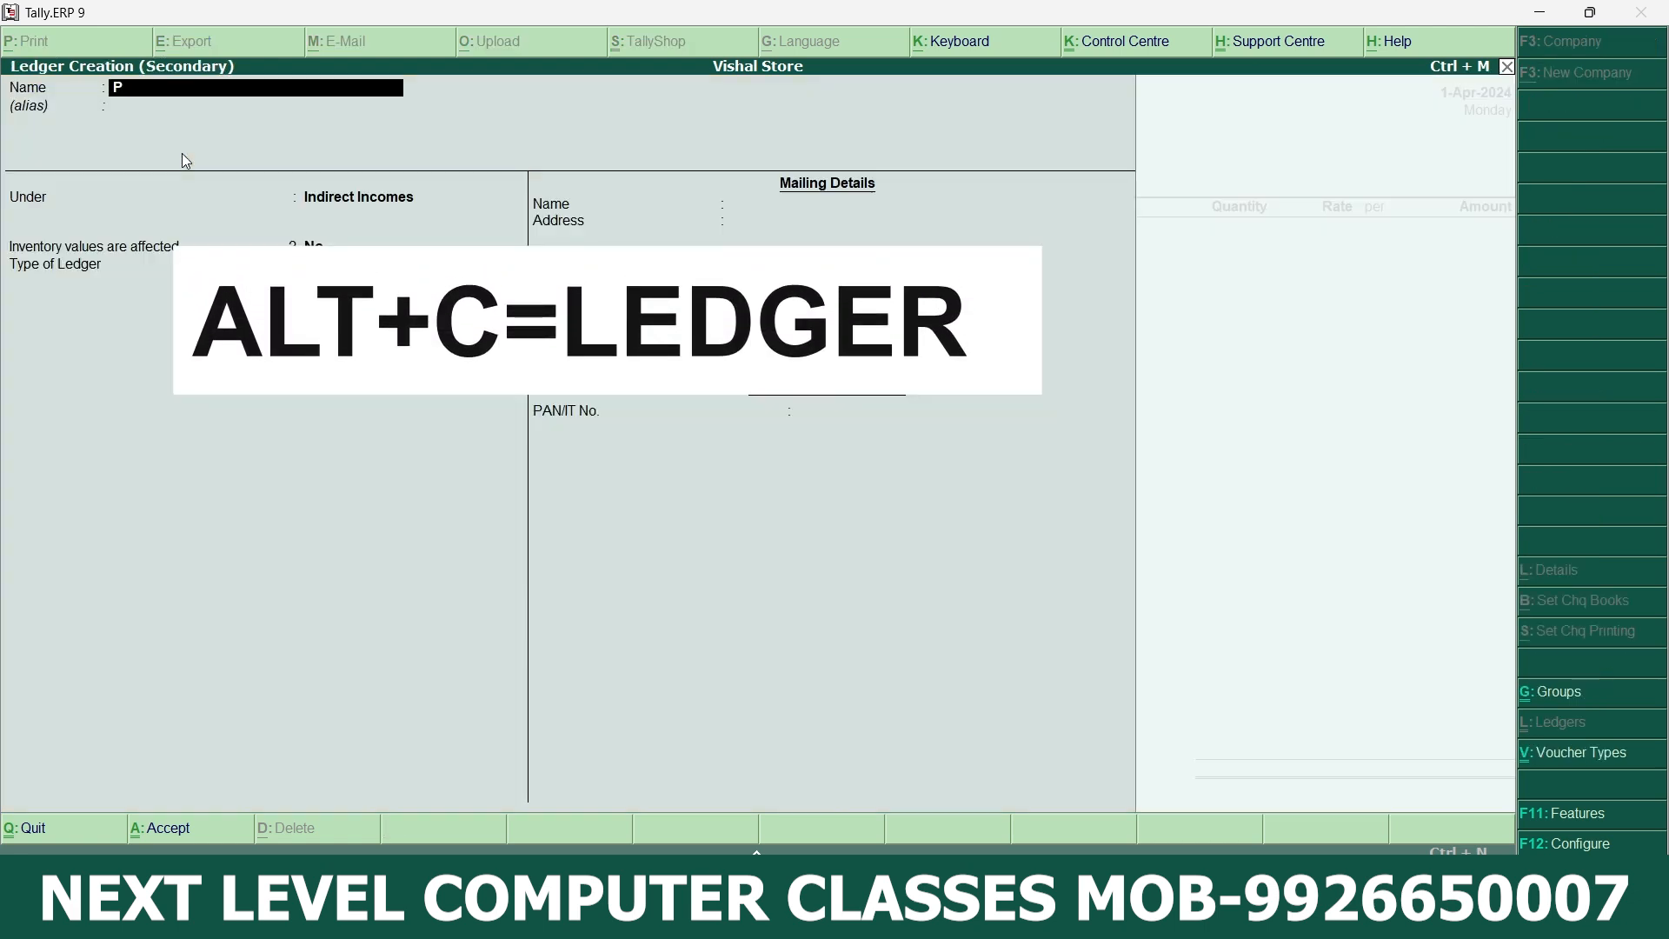
{"action": "type", "text": "ankajn"}
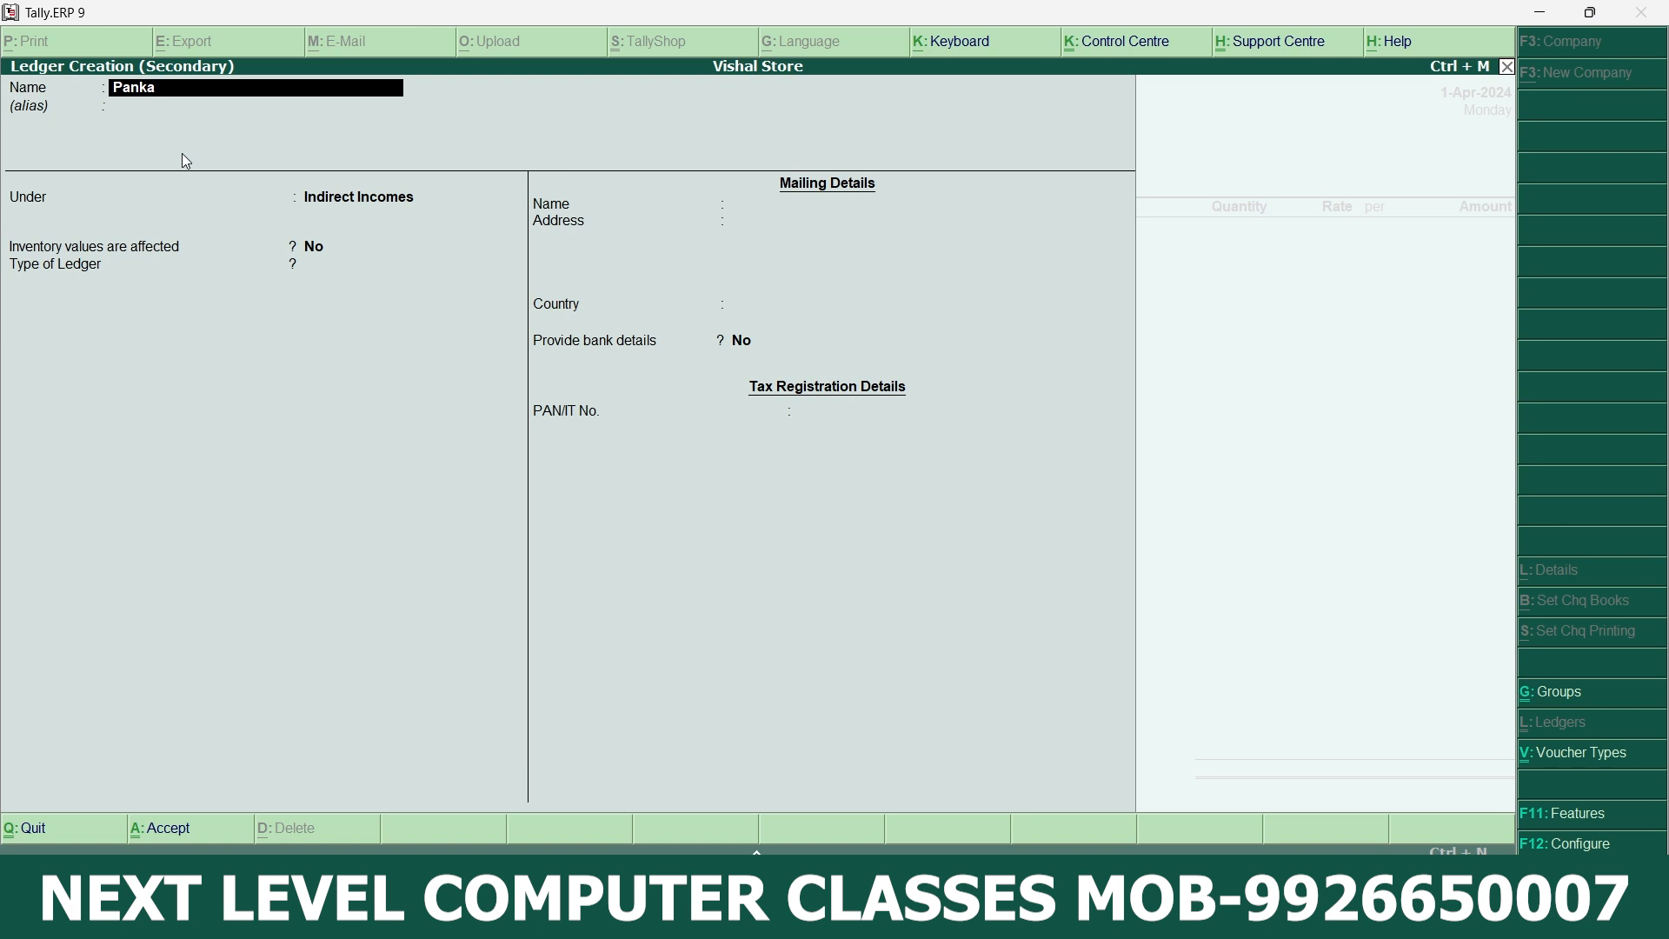
{"action": "key", "text": "BackSpace"}
{"action": "type", "text": "Store"}
{"action": "key", "text": "Return"}
{"action": "key", "text": "Return"}
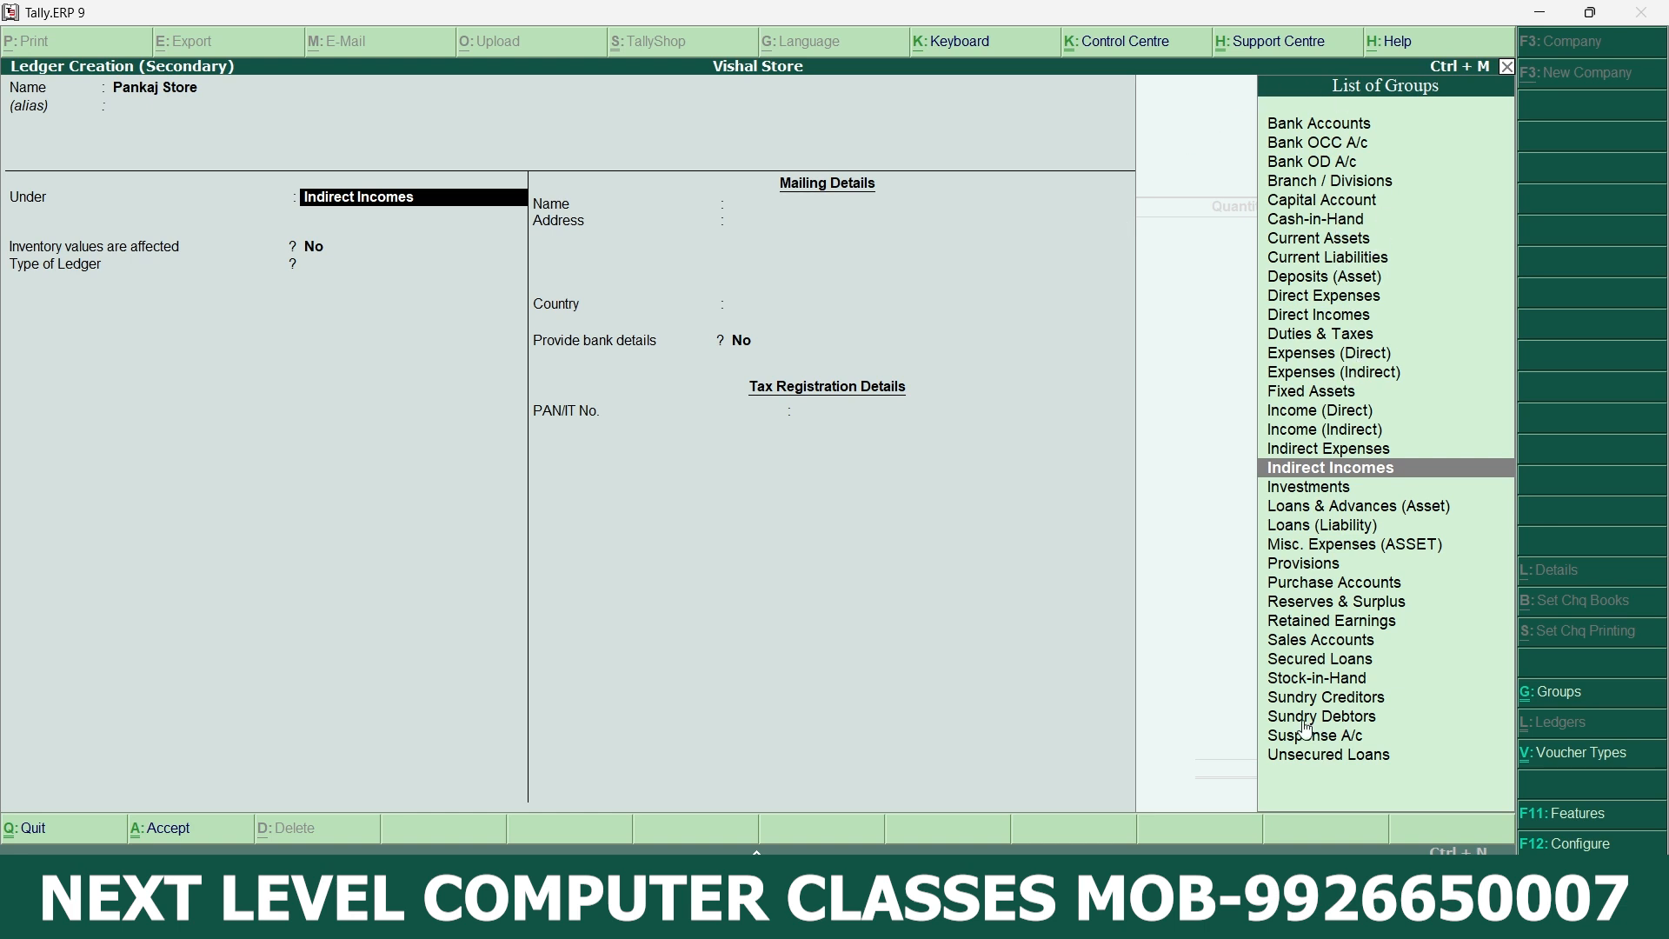
{"action": "left_click", "coordinate": [1352, 722]}
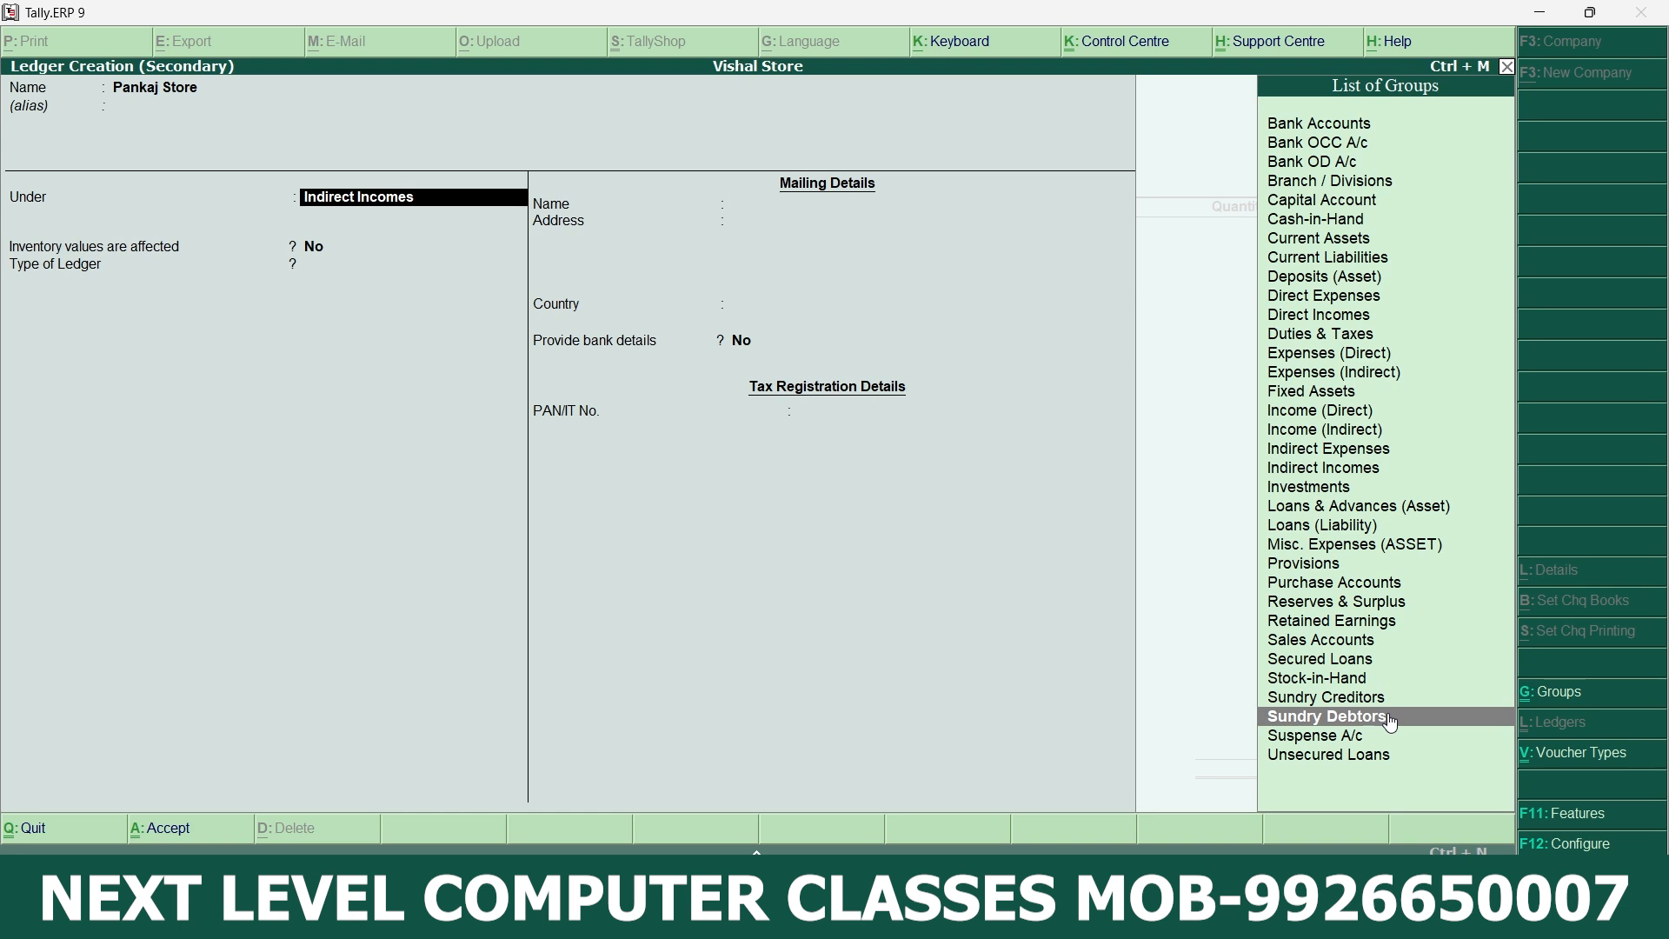
{"action": "left_click", "coordinate": [1391, 720]}
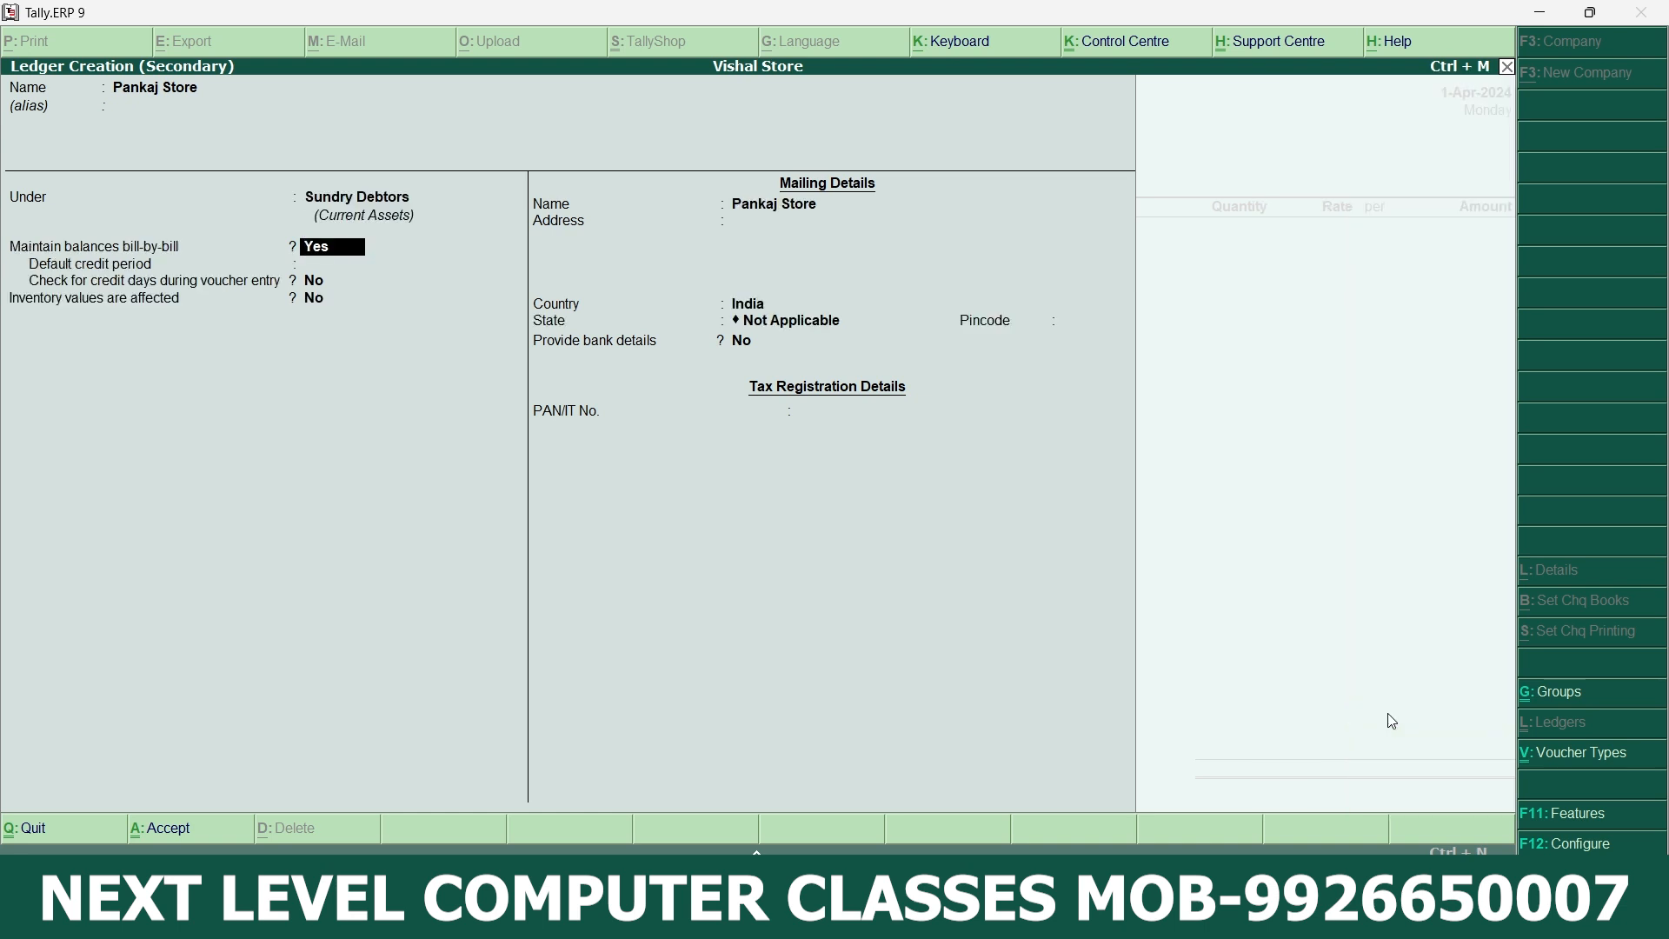
- Keep the ledger's default bill-by-bill and inventory settings and fill in the party's street address
{"action": "key", "text": "Return"}
{"action": "key", "text": "Return"}
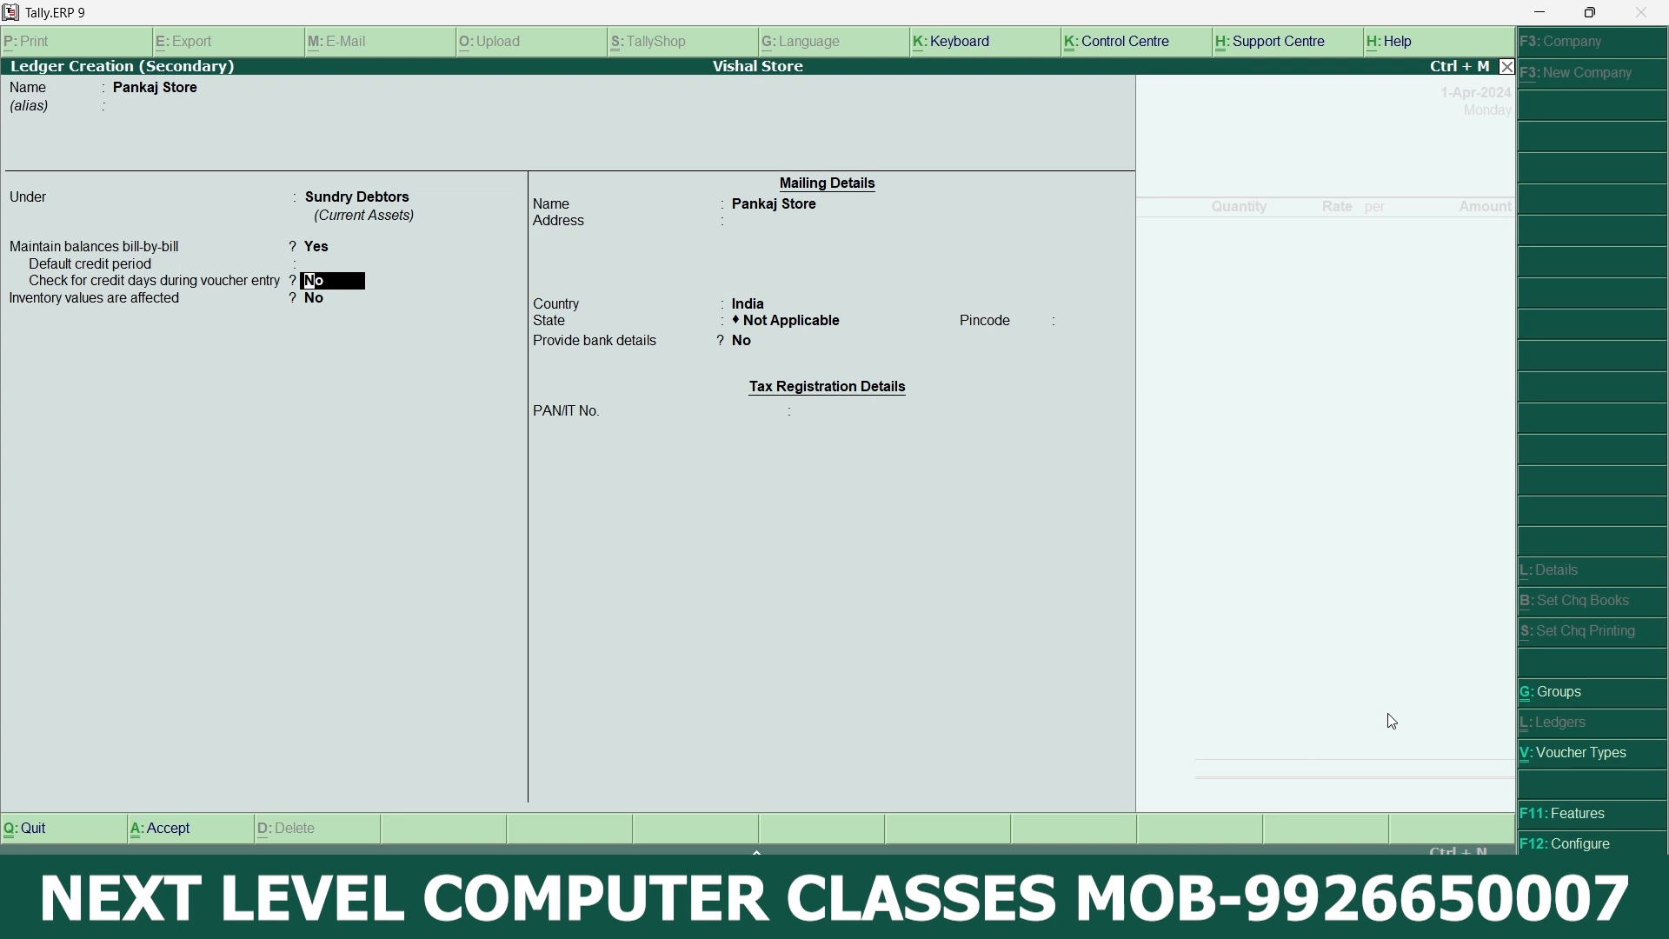
{"action": "key", "text": "Return"}
{"action": "key", "text": "Return"}
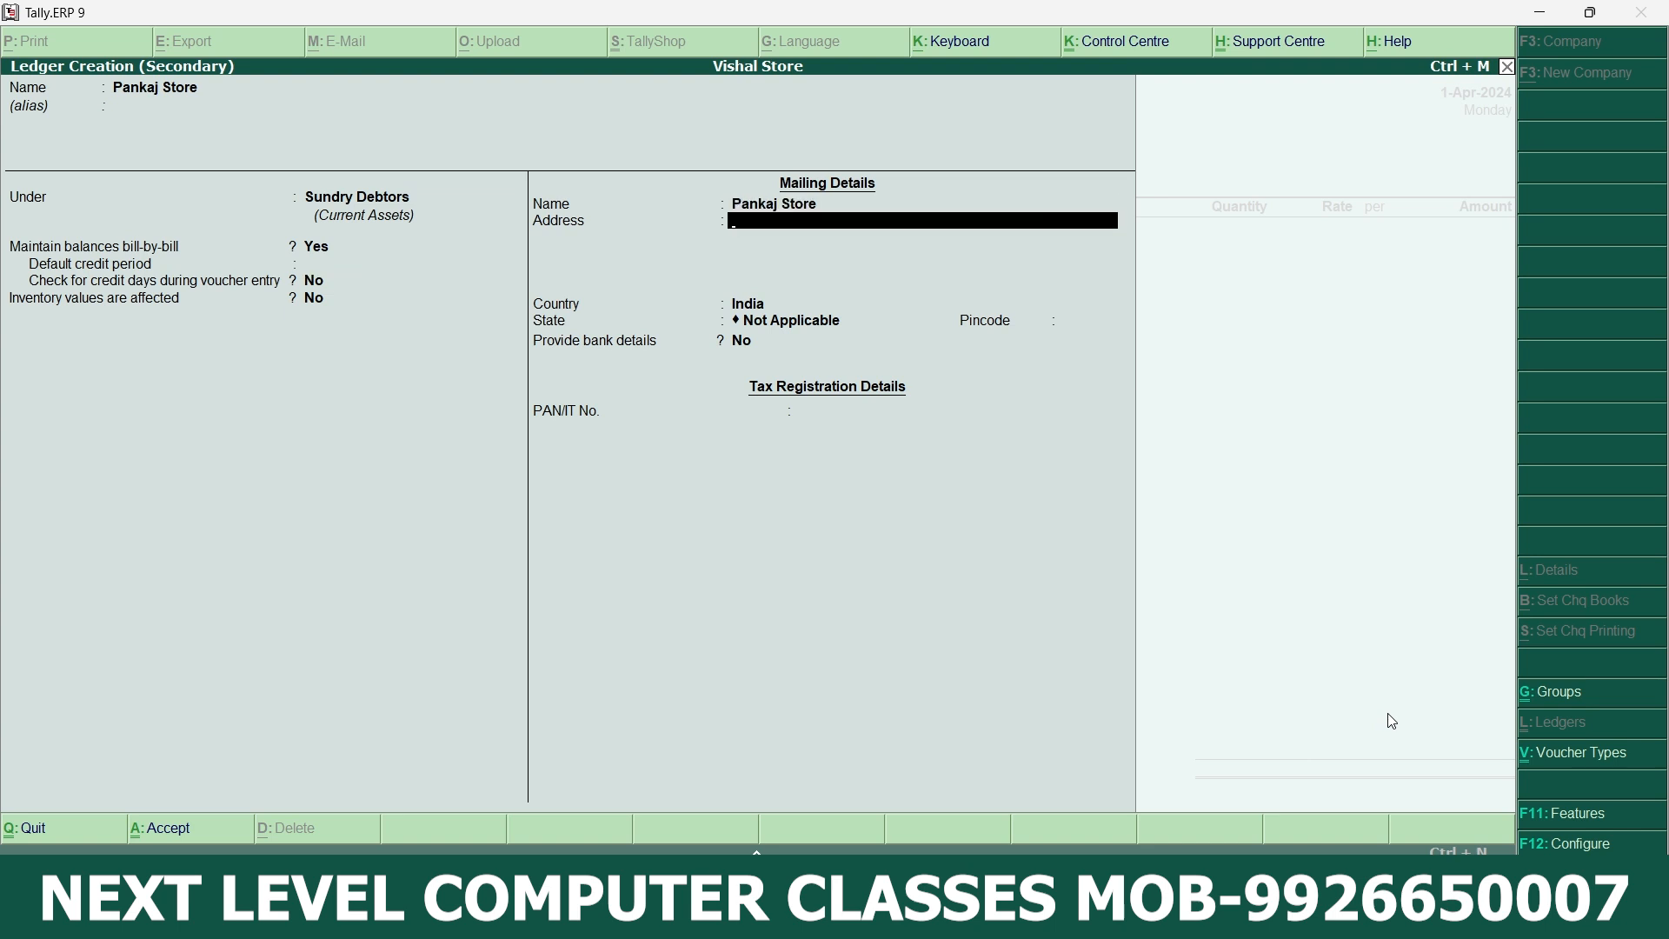
{"action": "type", "text": "Civil Line Road"}
{"action": "key", "text": "Return"}
{"action": "key", "text": "Return"}
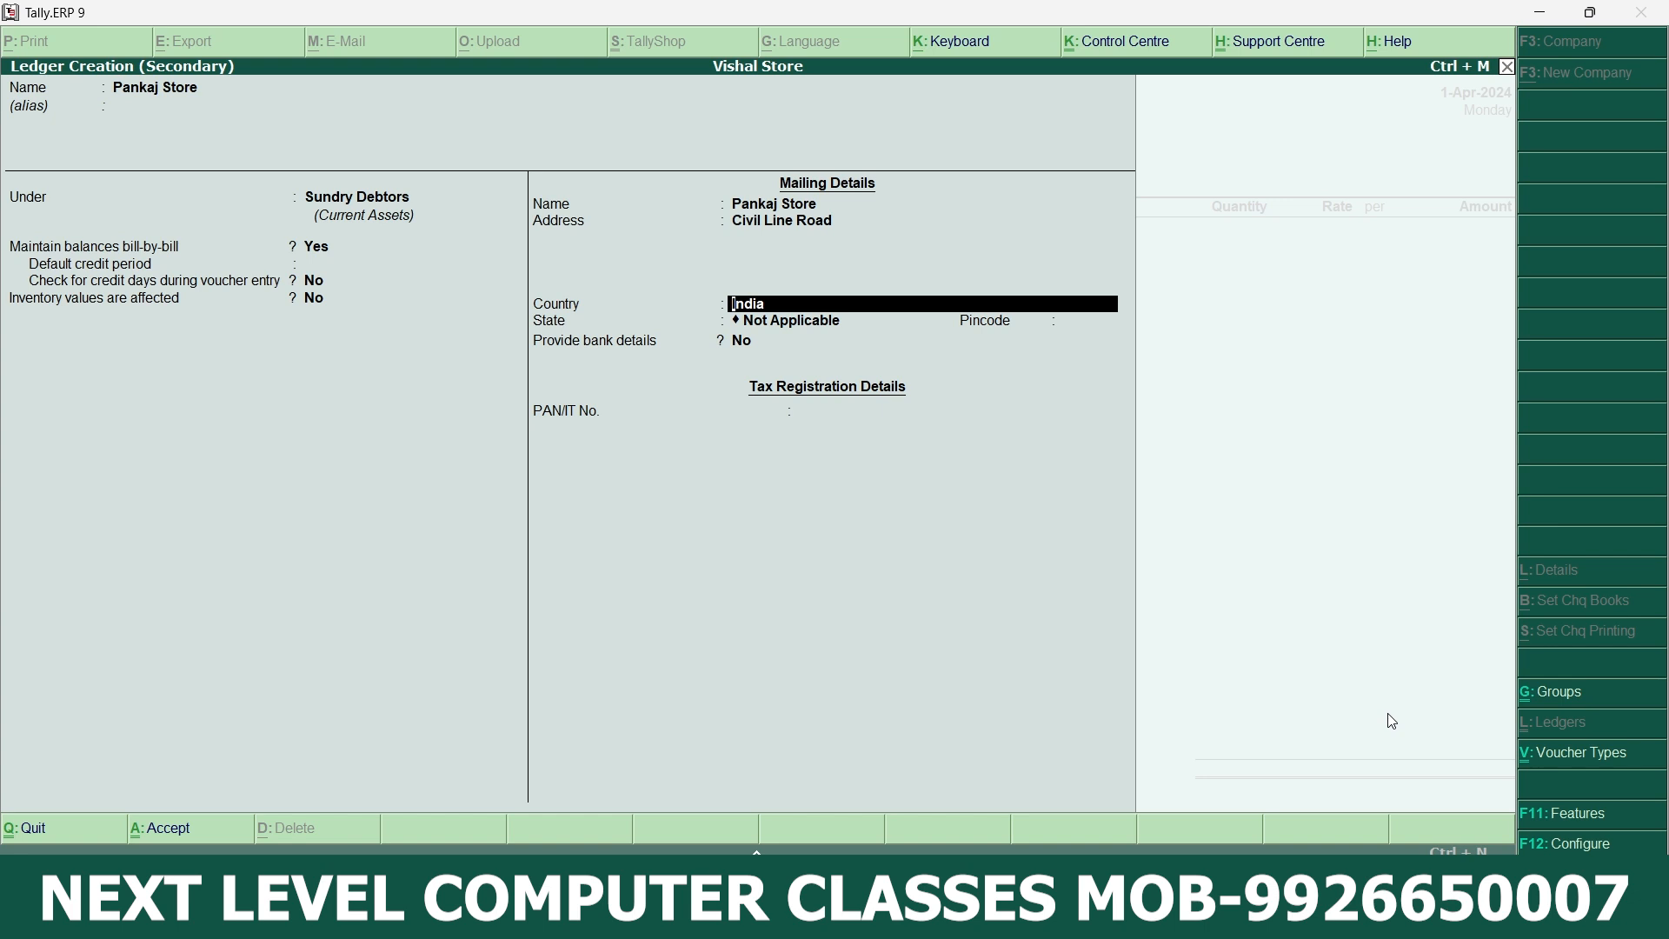
- Set the party's state to Madhya Pradesh with India as country, and save the ledger with its remaining defaults
{"action": "key", "text": "Return"}
{"action": "key", "text": "Down"}
{"action": "key", "text": "Down"}
{"action": "key", "text": "Down"}
{"action": "key", "text": "Down"}
{"action": "key", "text": "Down"}
{"action": "key", "text": "Down"}
{"action": "key", "text": "Down"}
{"action": "key", "text": "Down"}
{"action": "key", "text": "Down"}
{"action": "key", "text": "Down"}
{"action": "key", "text": "Down"}
{"action": "key", "text": "Down"}
{"action": "key", "text": "Down"}
{"action": "key", "text": "Down"}
{"action": "key", "text": "Down"}
{"action": "key", "text": "Down"}
{"action": "key", "text": "Down"}
{"action": "key", "text": "Down"}
{"action": "key", "text": "Down"}
{"action": "key", "text": "Down"}
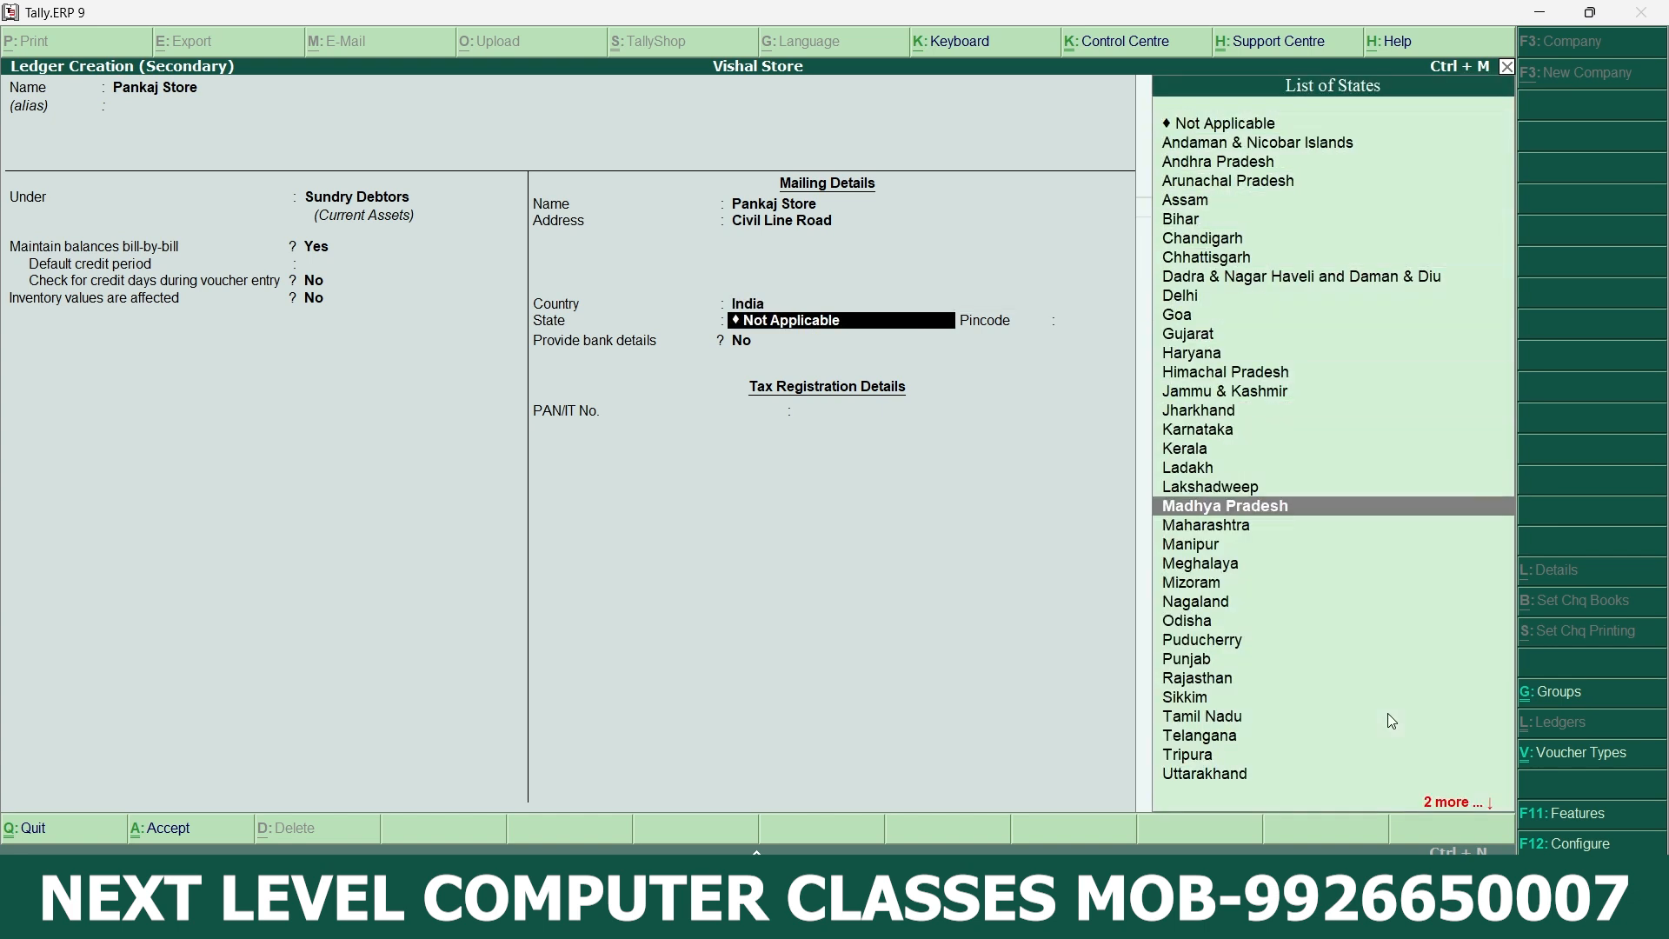
{"action": "key", "text": "Return"}
{"action": "key", "text": "Return"}
{"action": "key", "text": "Return"}
{"action": "key", "text": "Return"}
{"action": "key", "text": "Return"}
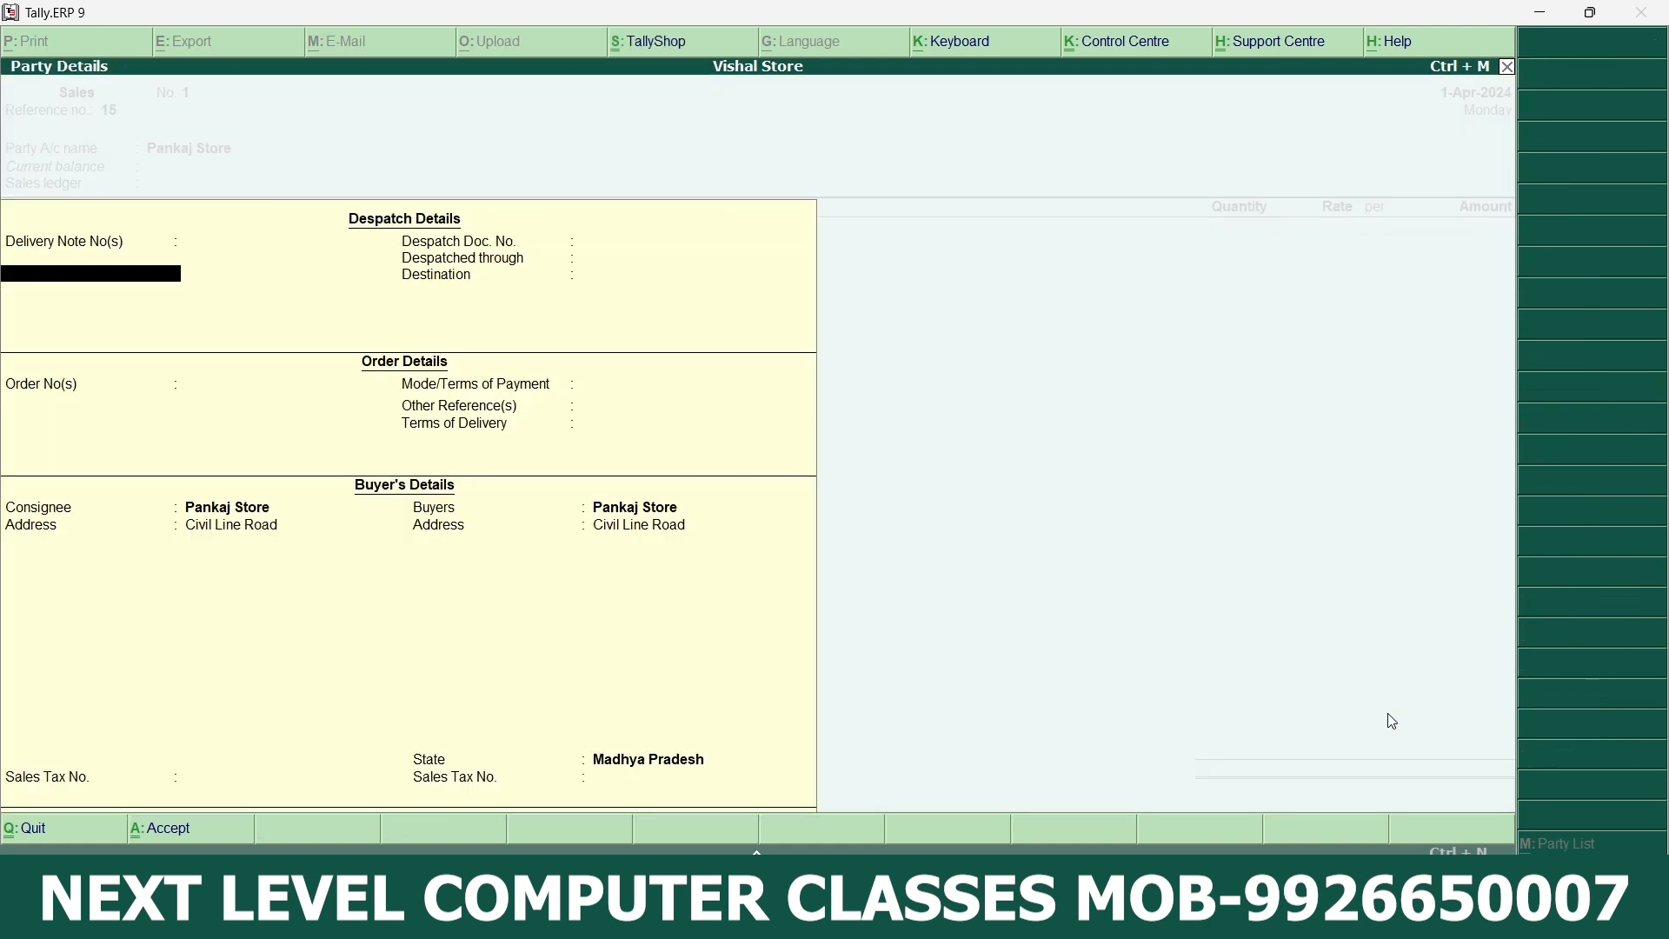
- Leave the despatch and order details blank and accept the buyer's details for the sales voucher
{"action": "key", "text": "Return"}
{"action": "key", "text": "Return"}
{"action": "key", "text": "Return"}
{"action": "key", "text": "Return"}
{"action": "key", "text": "Return"}
{"action": "key", "text": "Return"}
{"action": "key", "text": "Return"}
{"action": "key", "text": "Return"}
{"action": "key", "text": "Return"}
{"action": "key", "text": "Return"}
{"action": "key", "text": "Return"}
{"action": "key", "text": "Return"}
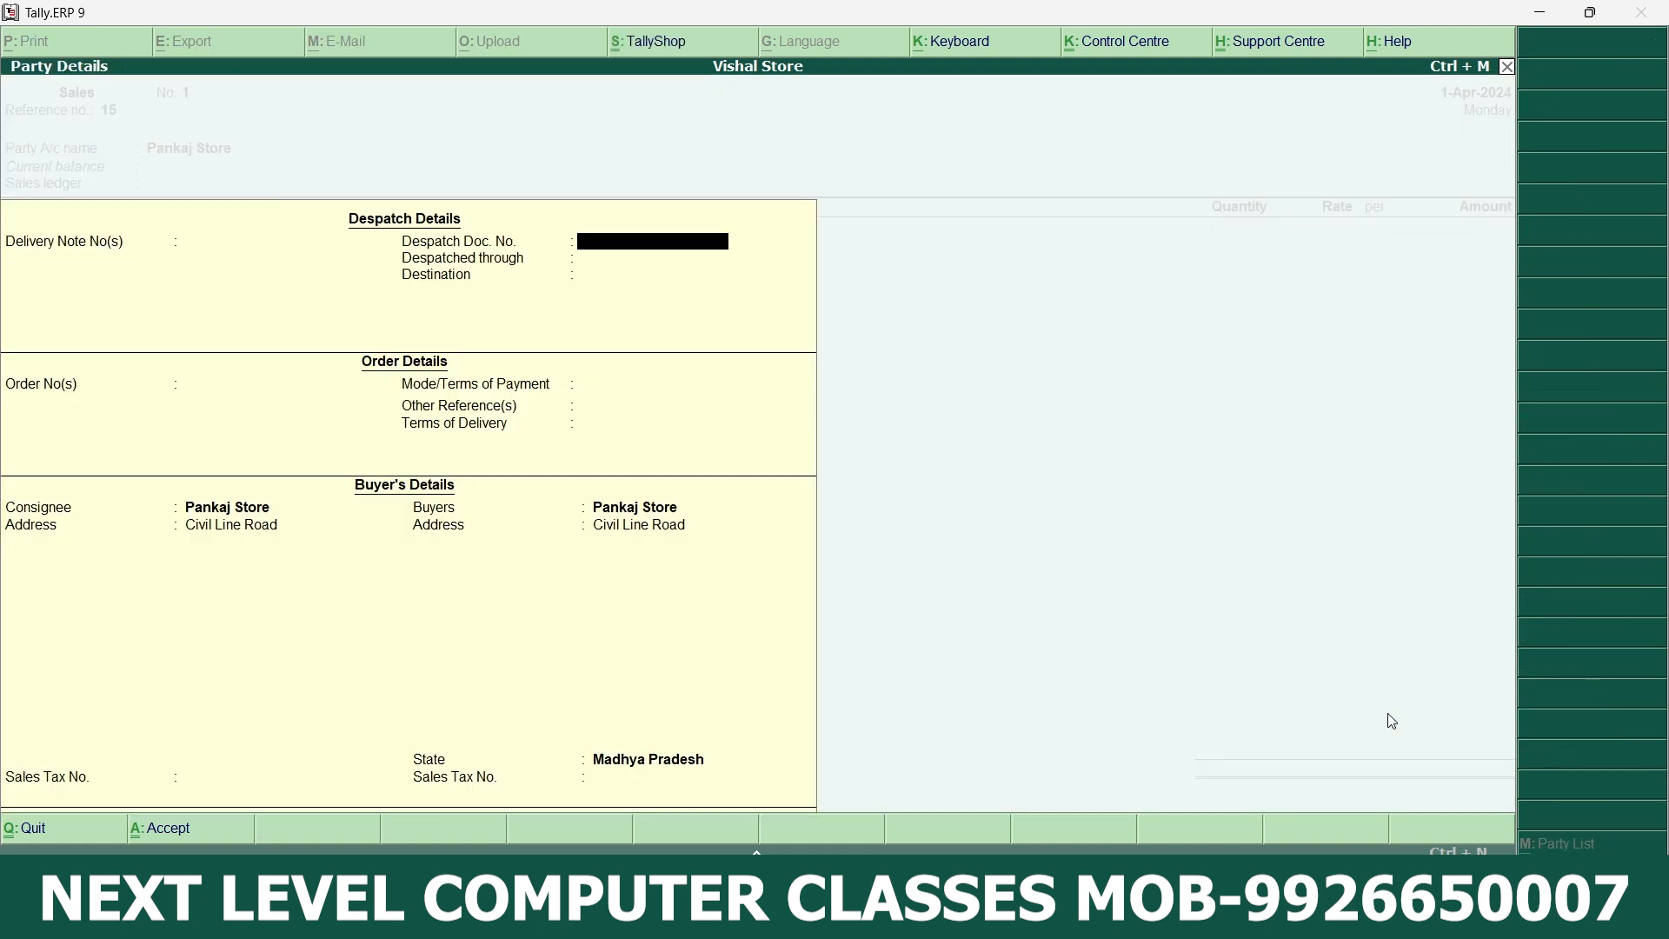
{"action": "key", "text": "Return"}
{"action": "key", "text": "Return"}
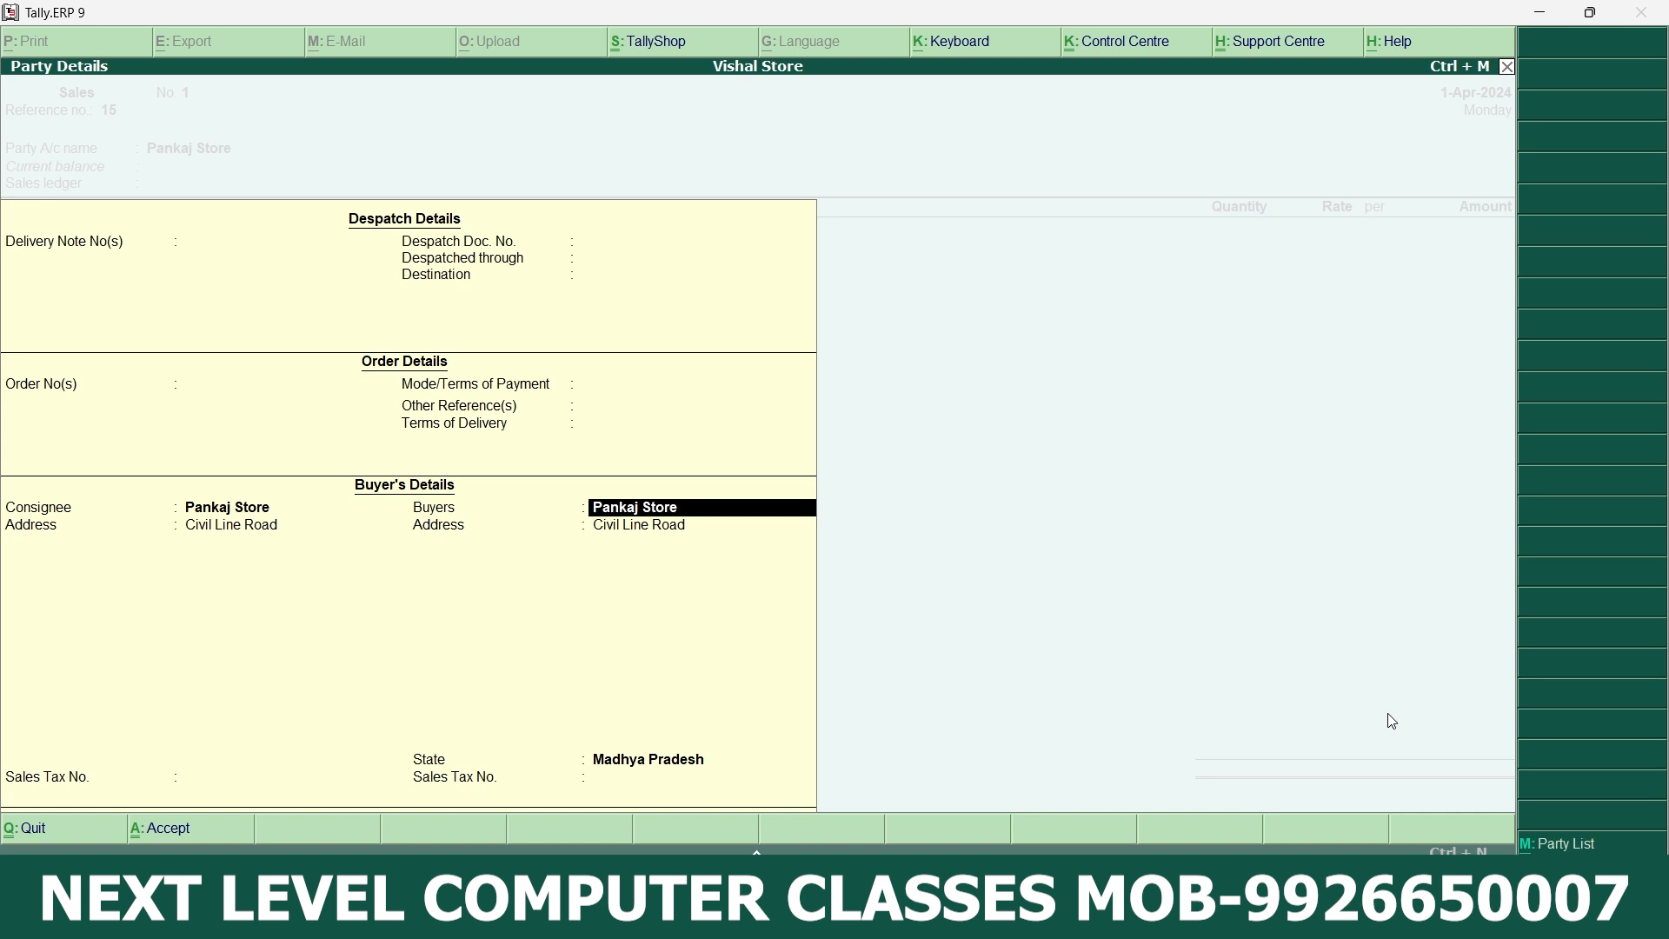
{"action": "key", "text": "Return"}
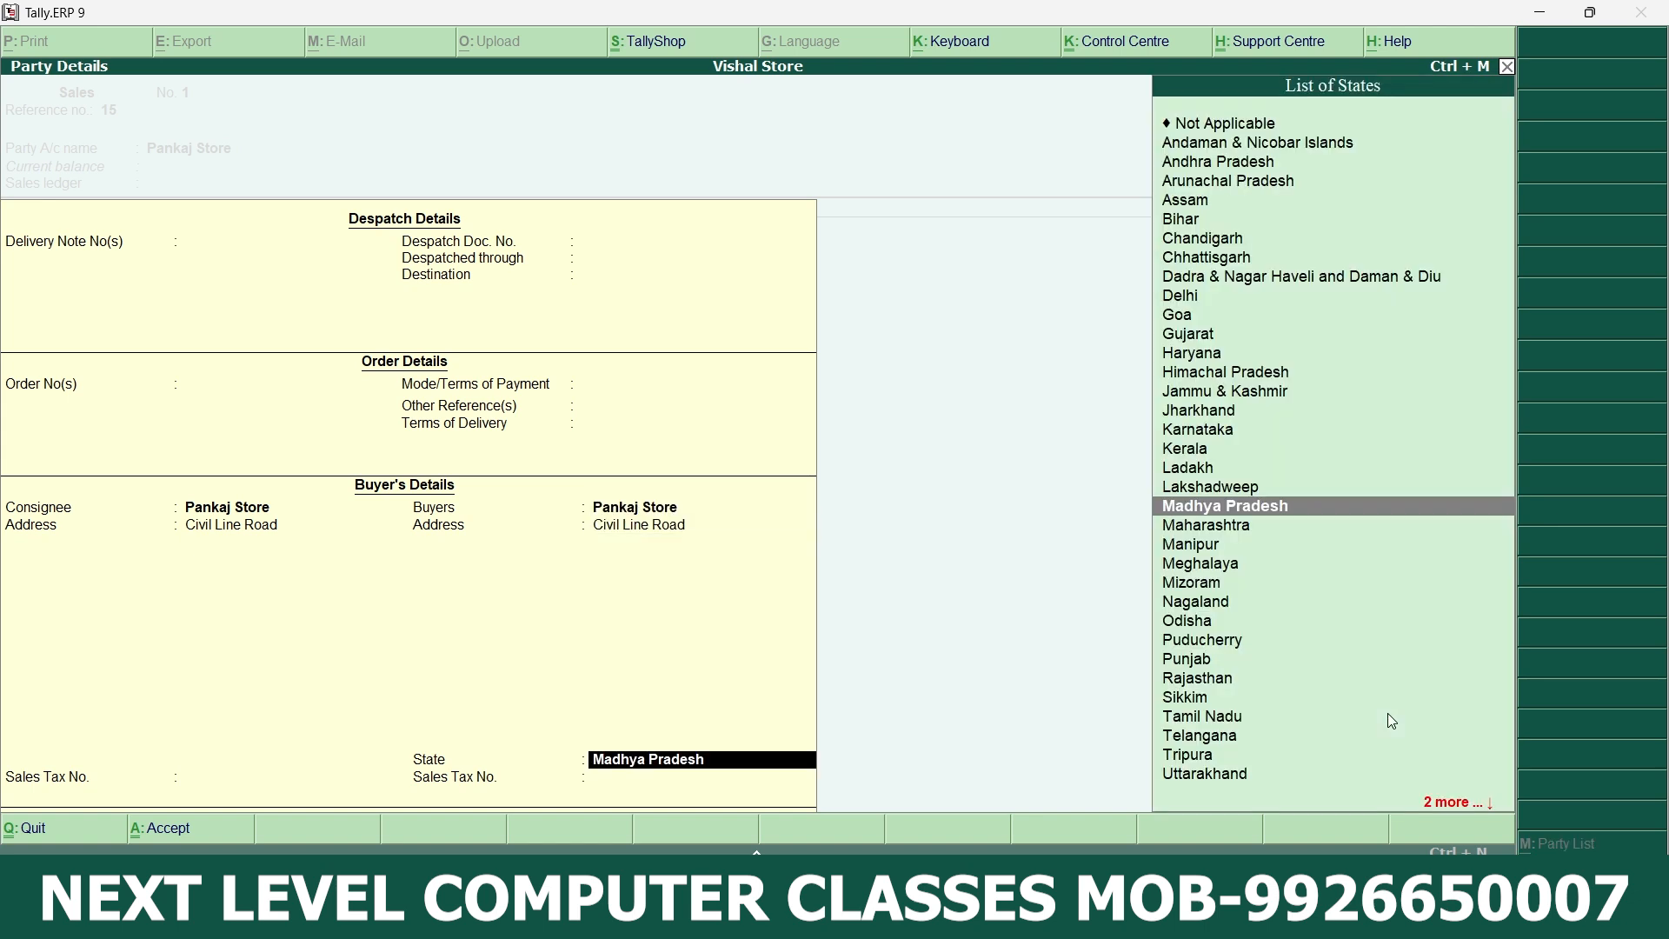
{"action": "key", "text": "Return"}
{"action": "key", "text": "Return"}
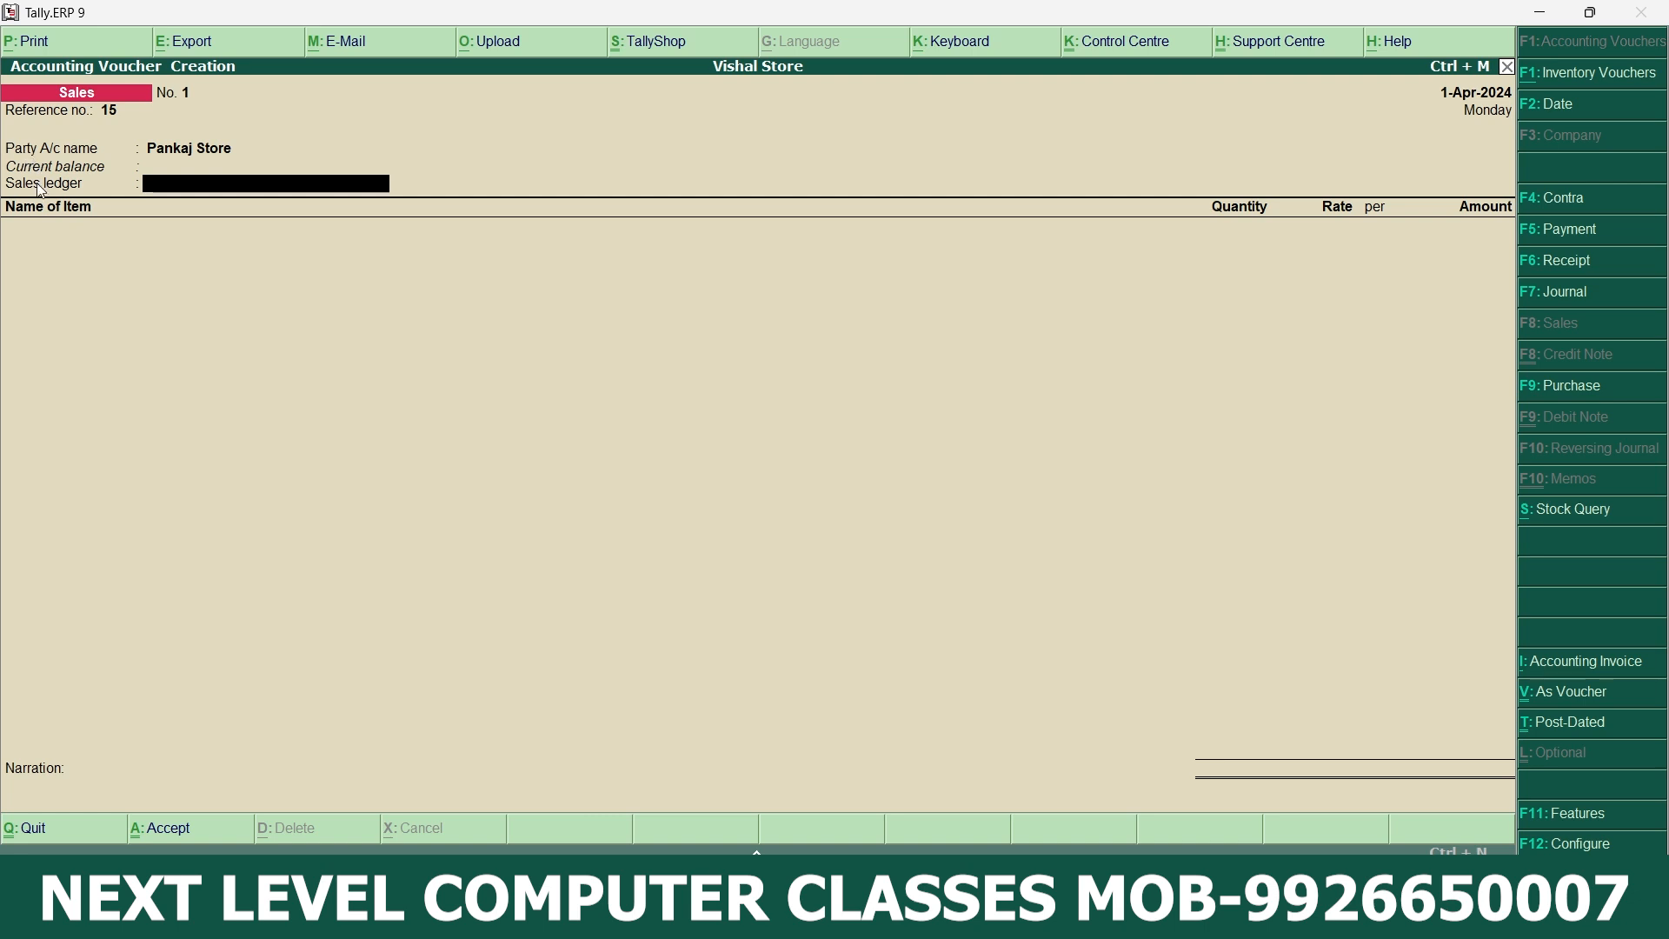
- Create a ledger named Sales from the voucher's sales ledger field and group it under Sales Accounts
{"action": "key", "text": "alt+c"}
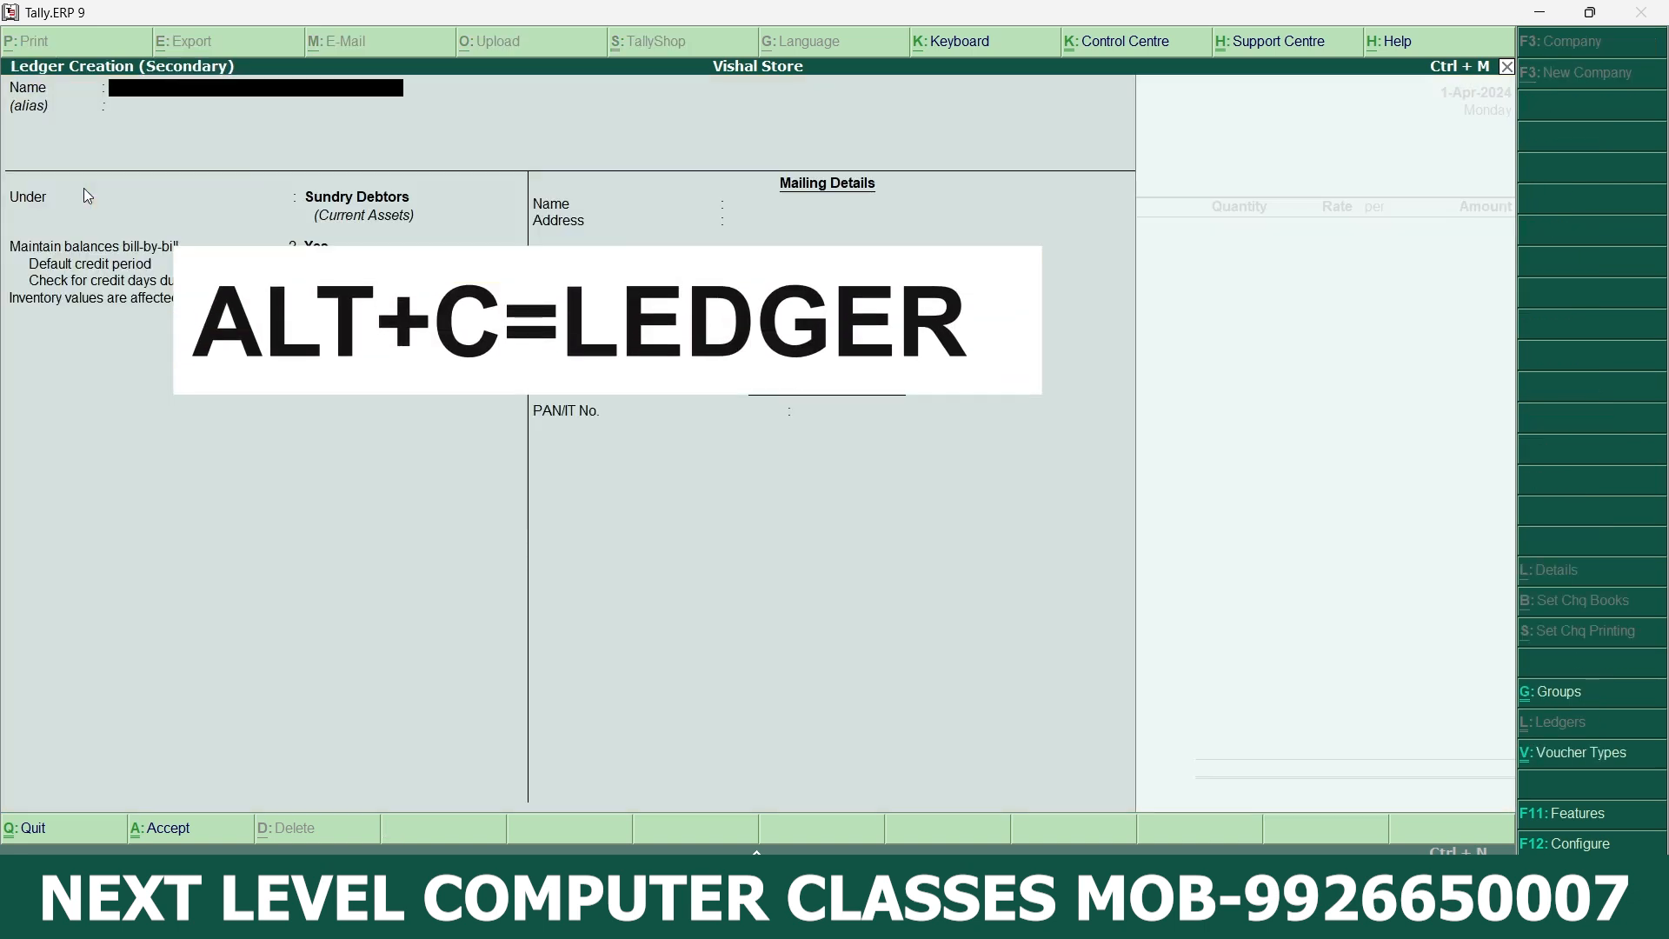
{"action": "type", "text": "Sales"}
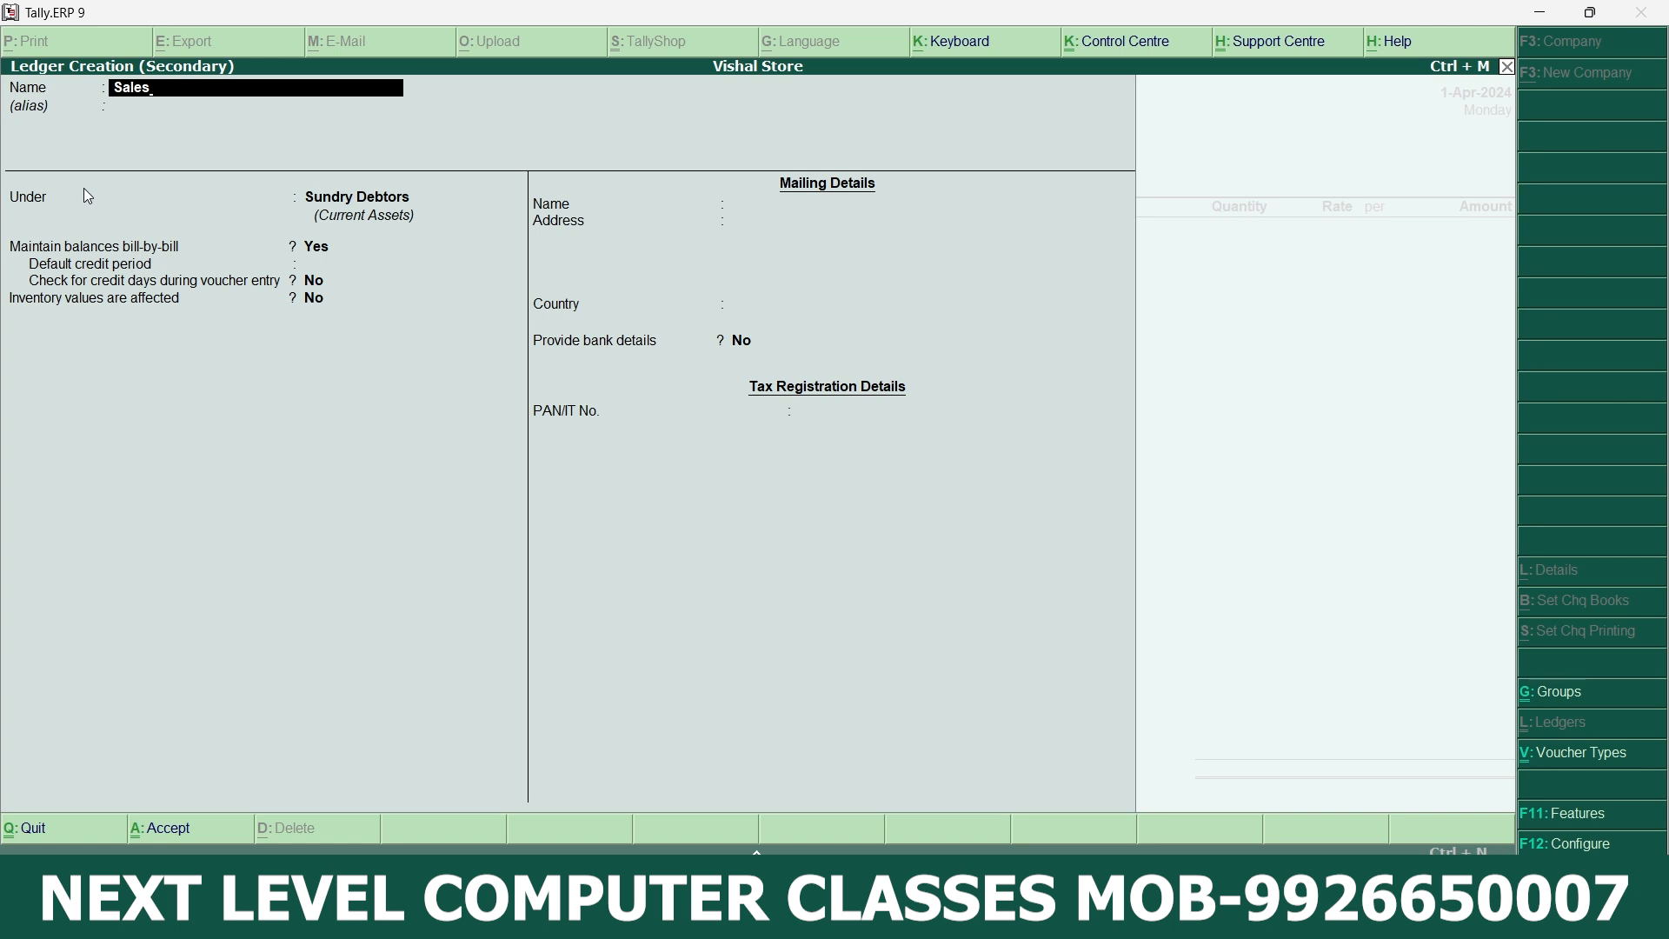
{"action": "key", "text": "Return"}
{"action": "key", "text": "Return"}
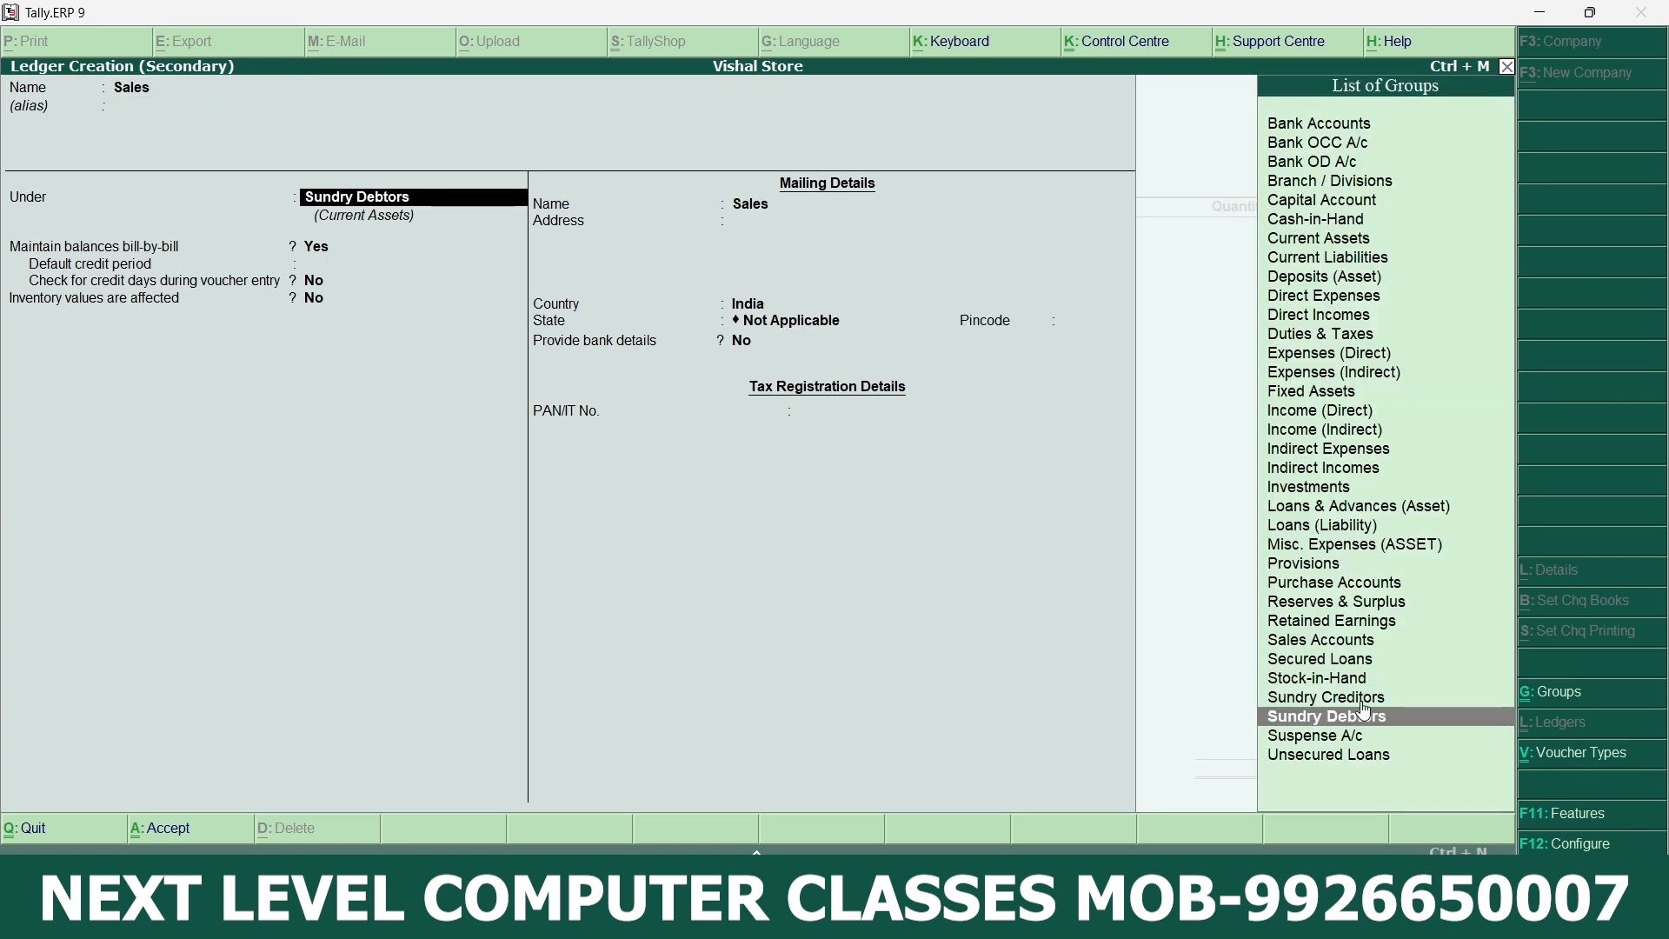
{"action": "left_click", "coordinate": [1343, 642]}
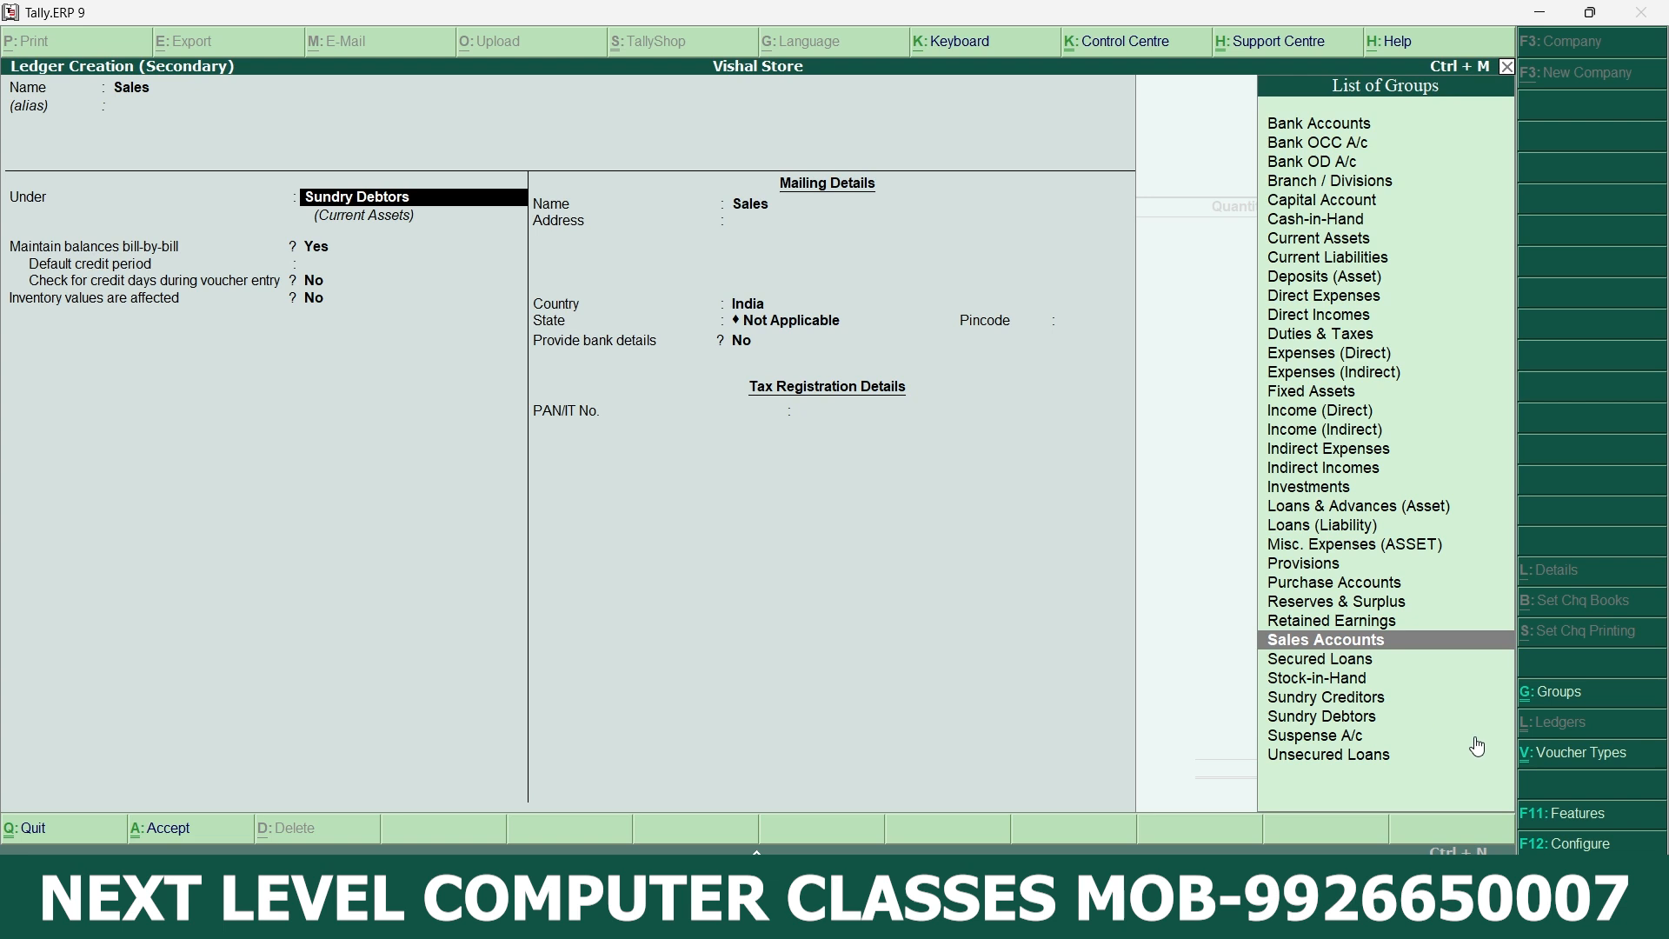
{"action": "key", "text": "Return"}
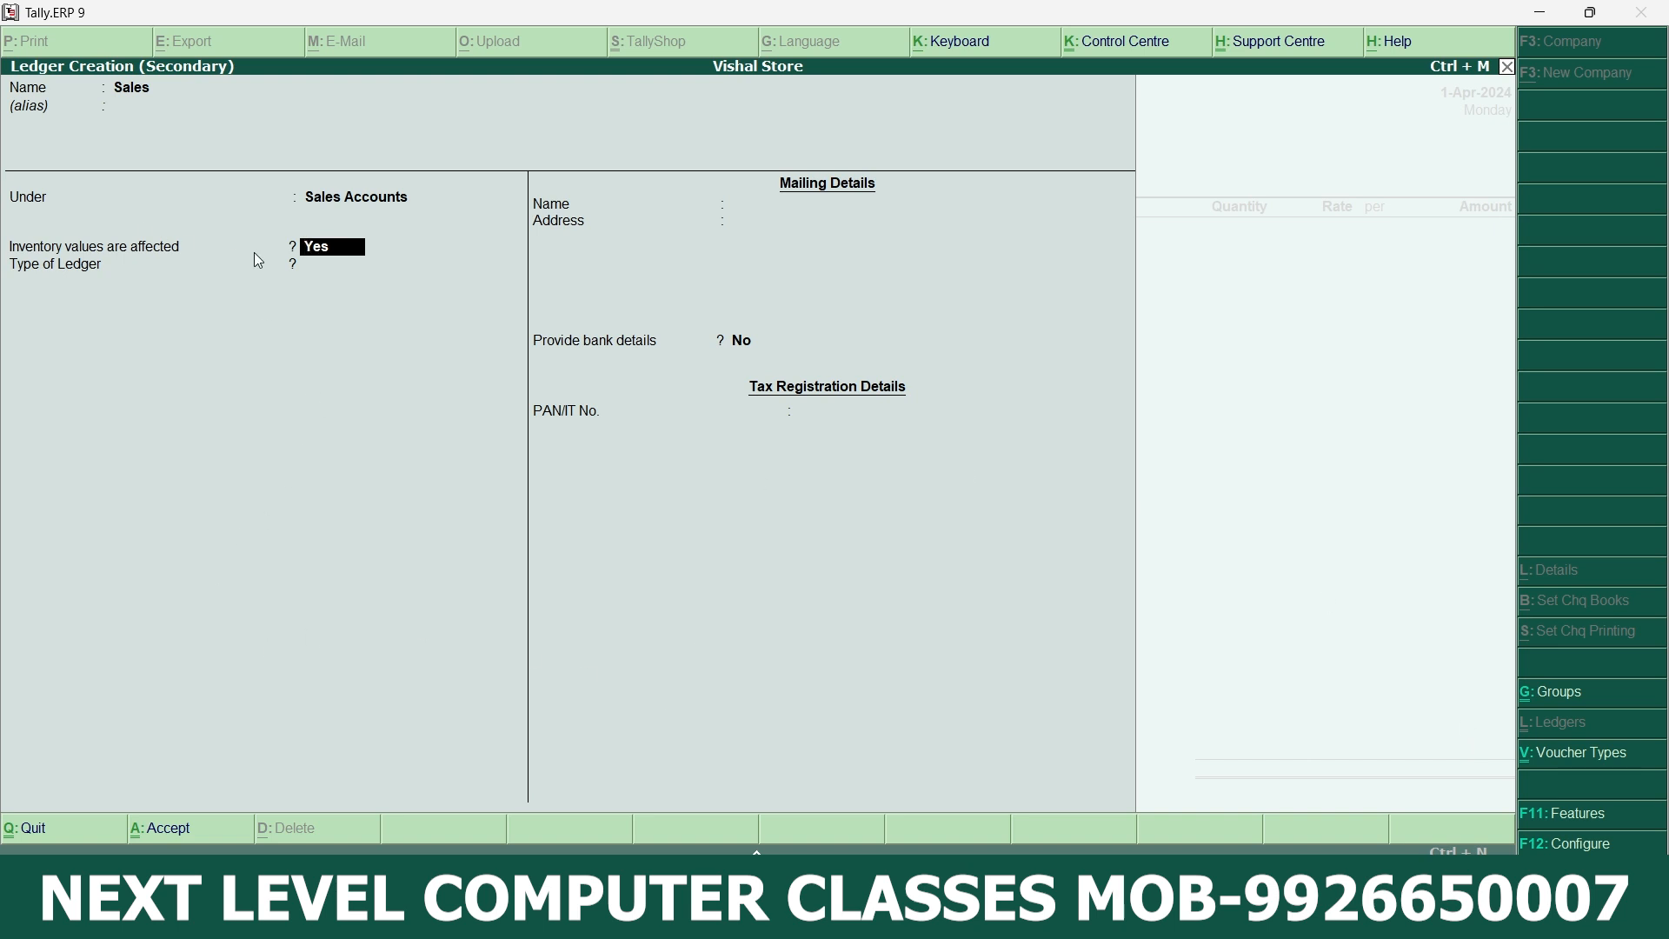
- Keep inventory values affected, set the type of ledger to Not Applicable, and save the Sales ledger
{"action": "left_click", "coordinate": [342, 263]}
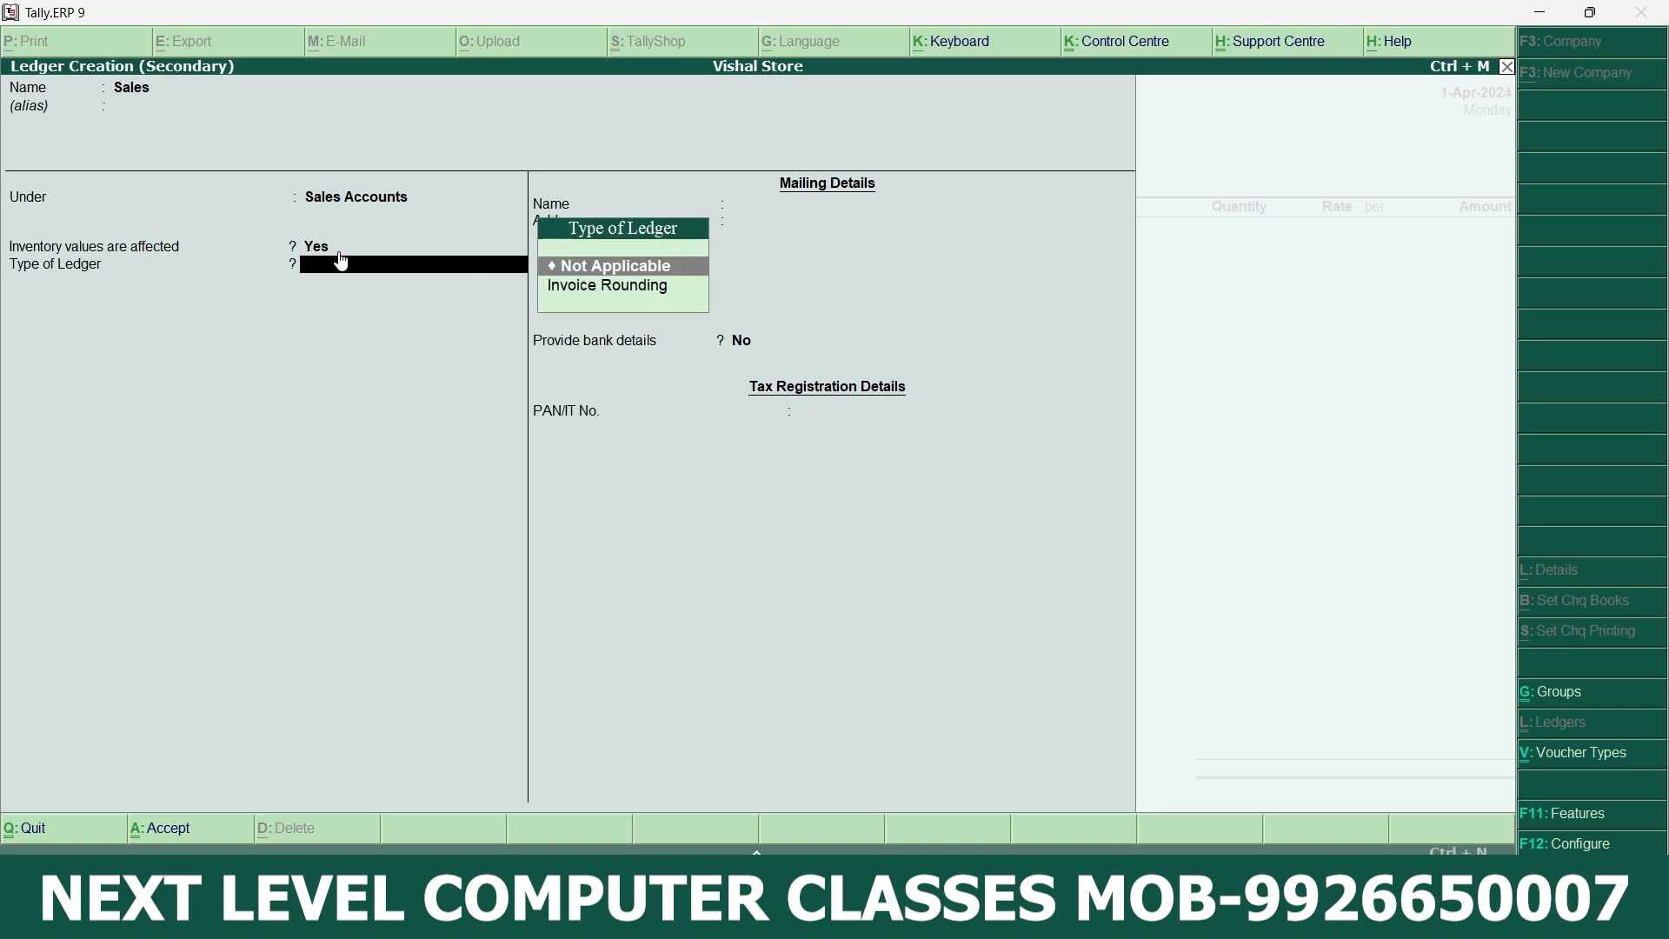
{"action": "key", "text": "Return"}
{"action": "key", "text": "Return"}
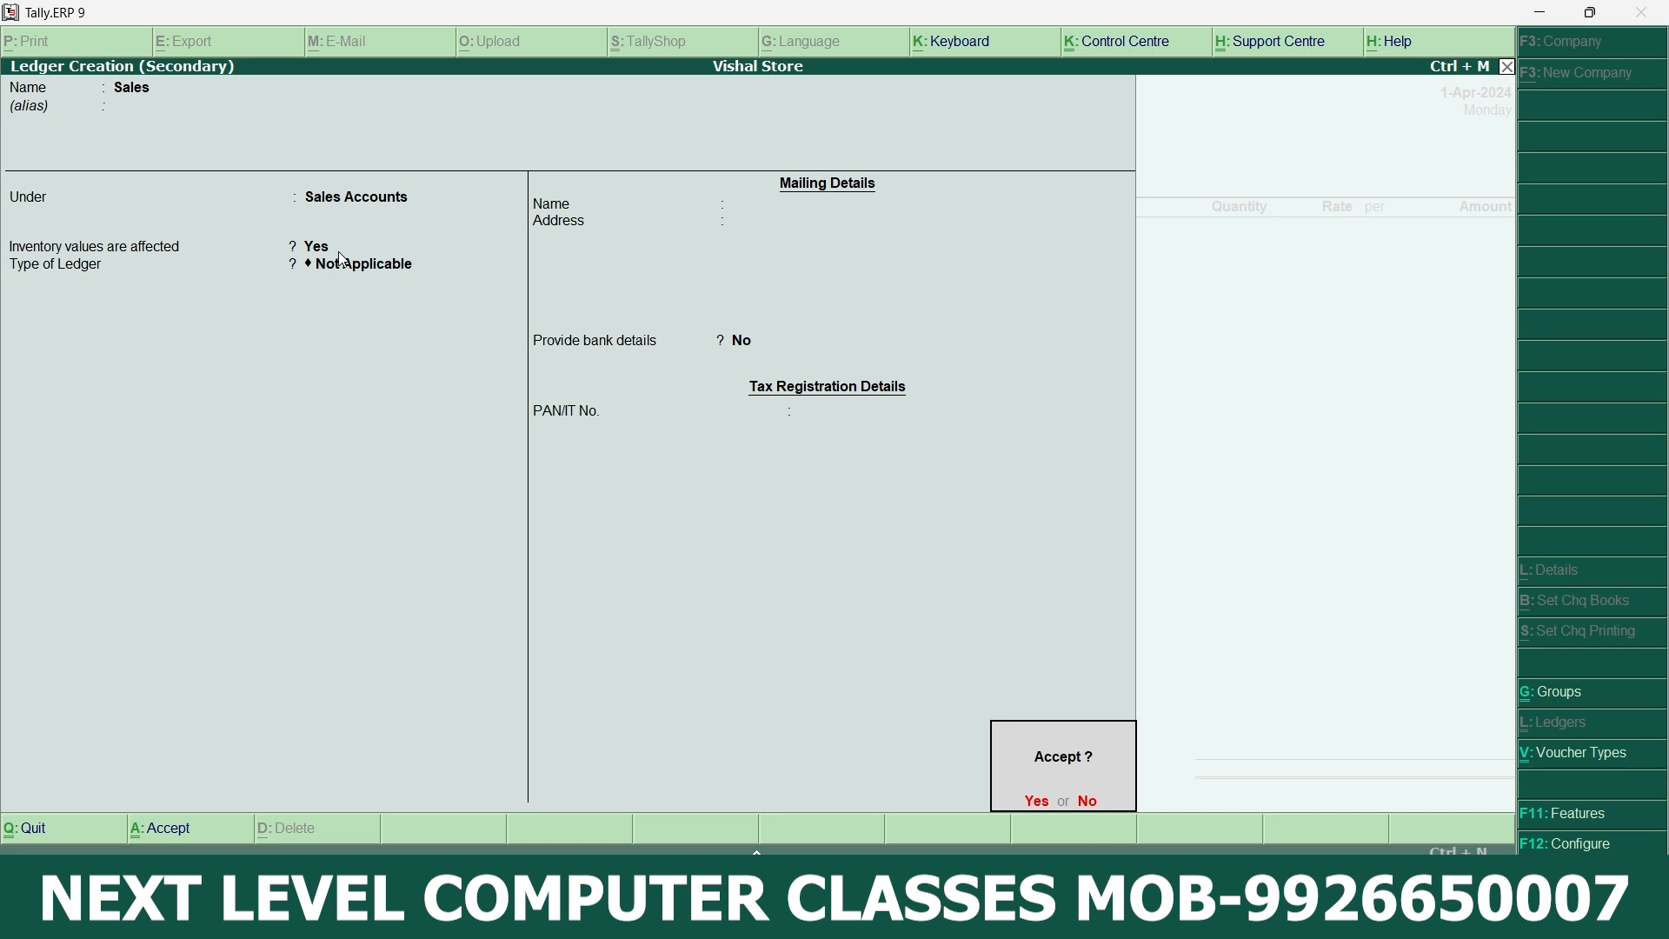
{"action": "key", "text": "Return"}
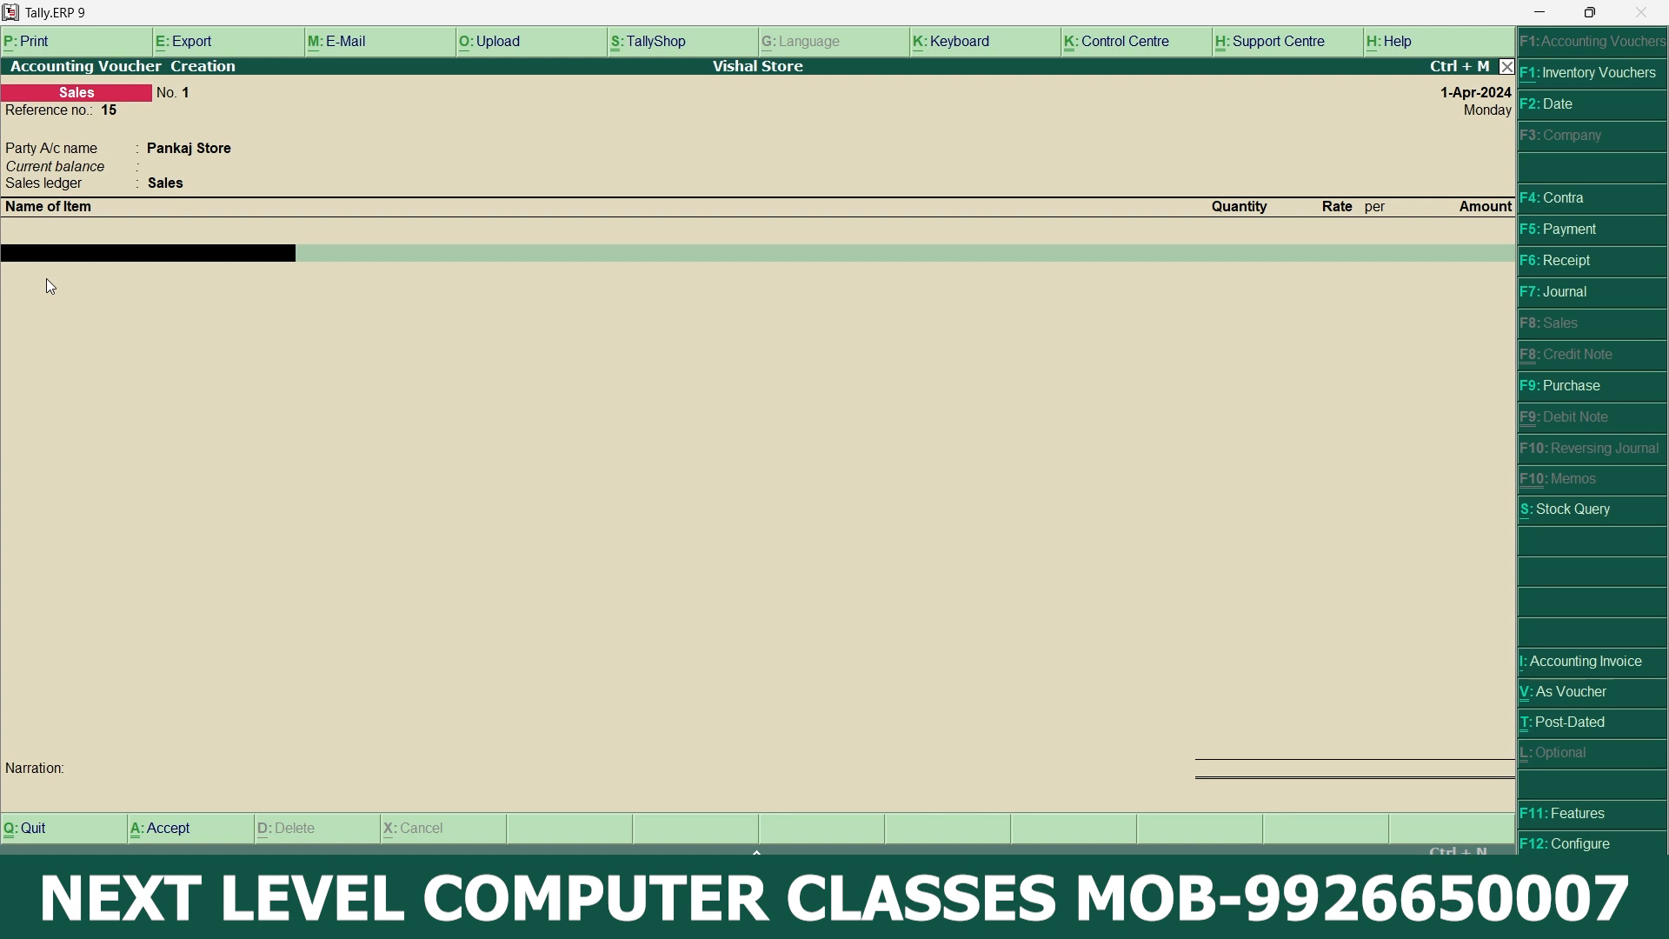
- Start a new stock item from the voucher's item field and name it Dairy Milk, without an alias
{"action": "key", "text": "alt+c"}
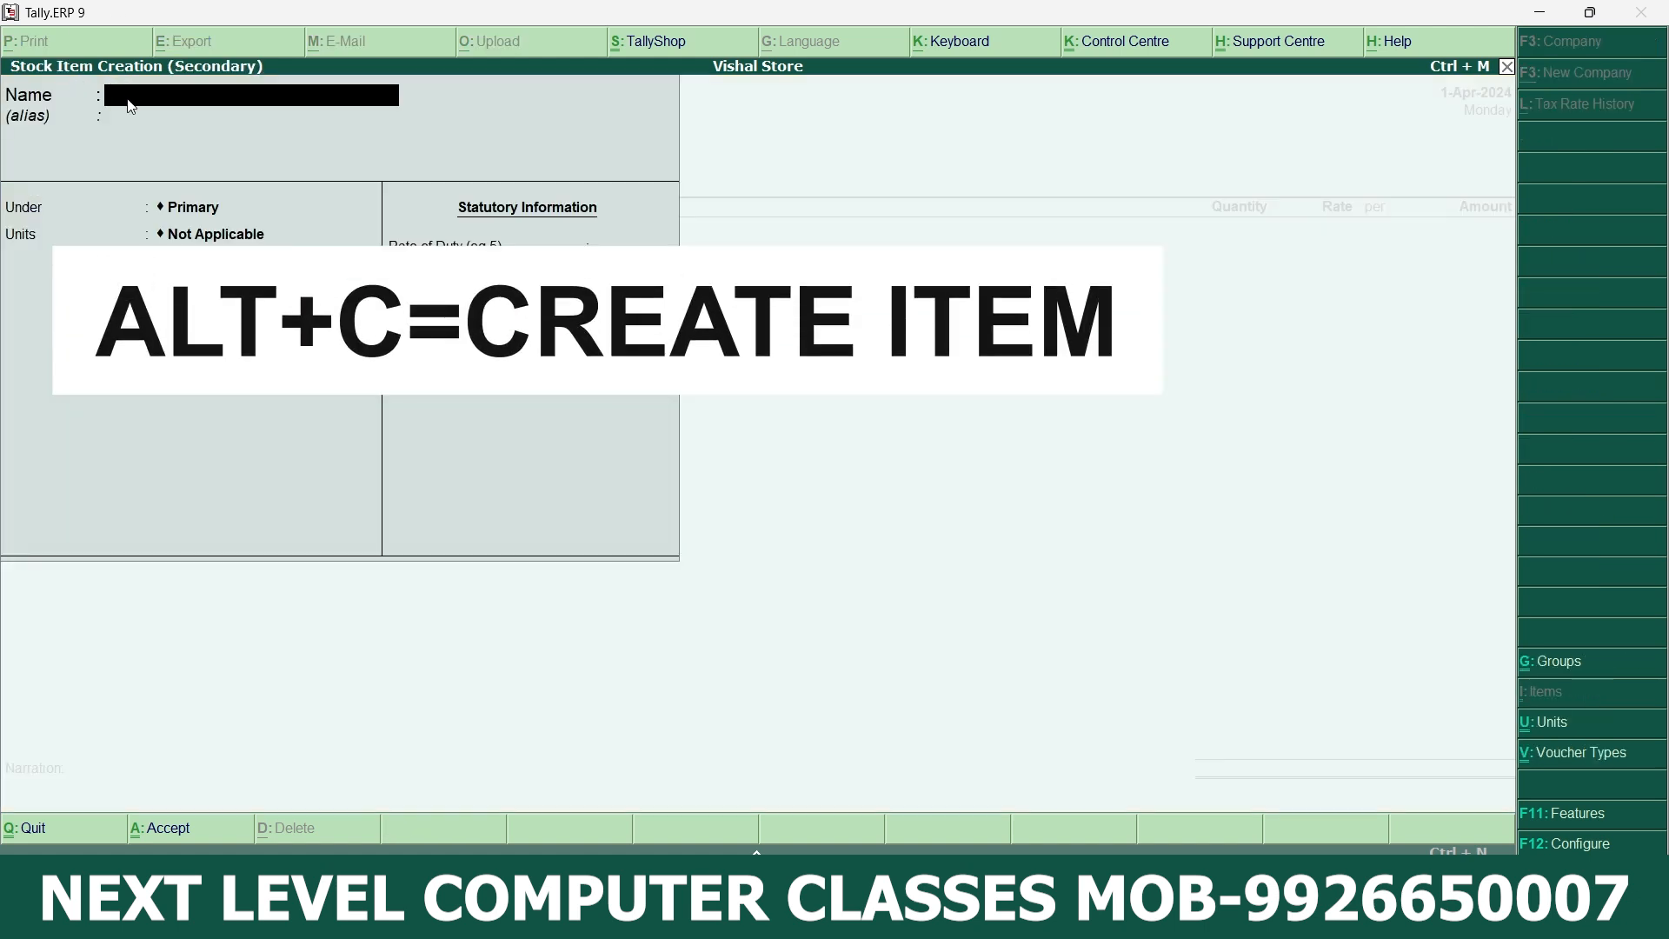
{"action": "type", "text": "Dair"}
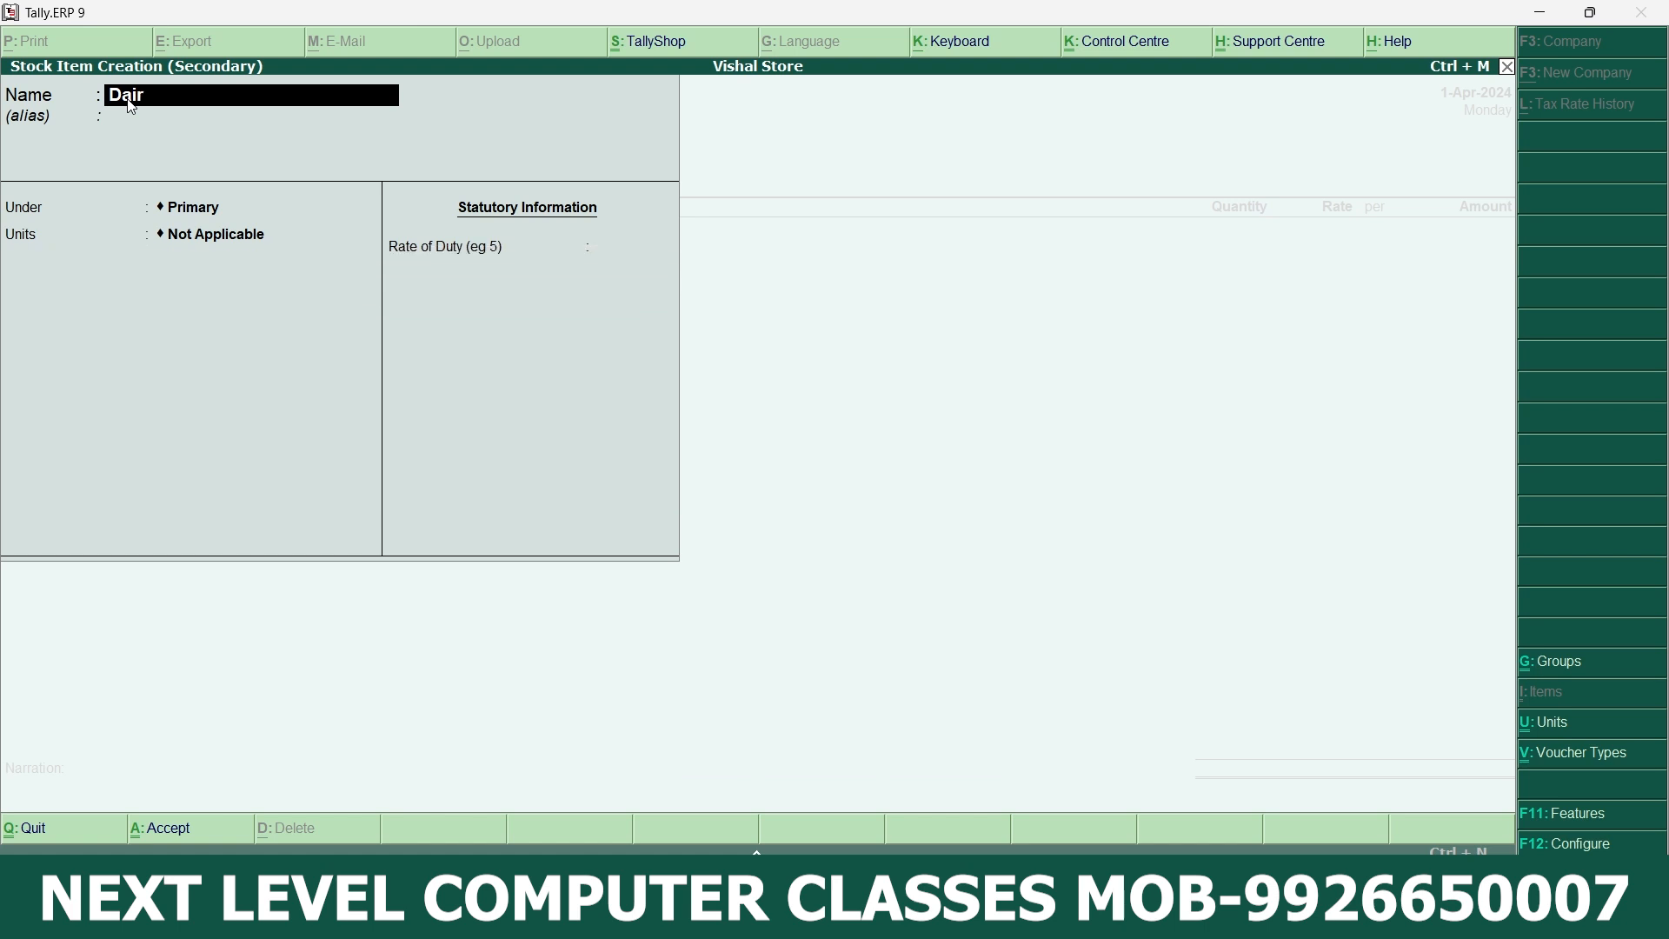
{"action": "type", "text": "y Milk"}
{"action": "key", "text": "Return"}
{"action": "key", "text": "Return"}
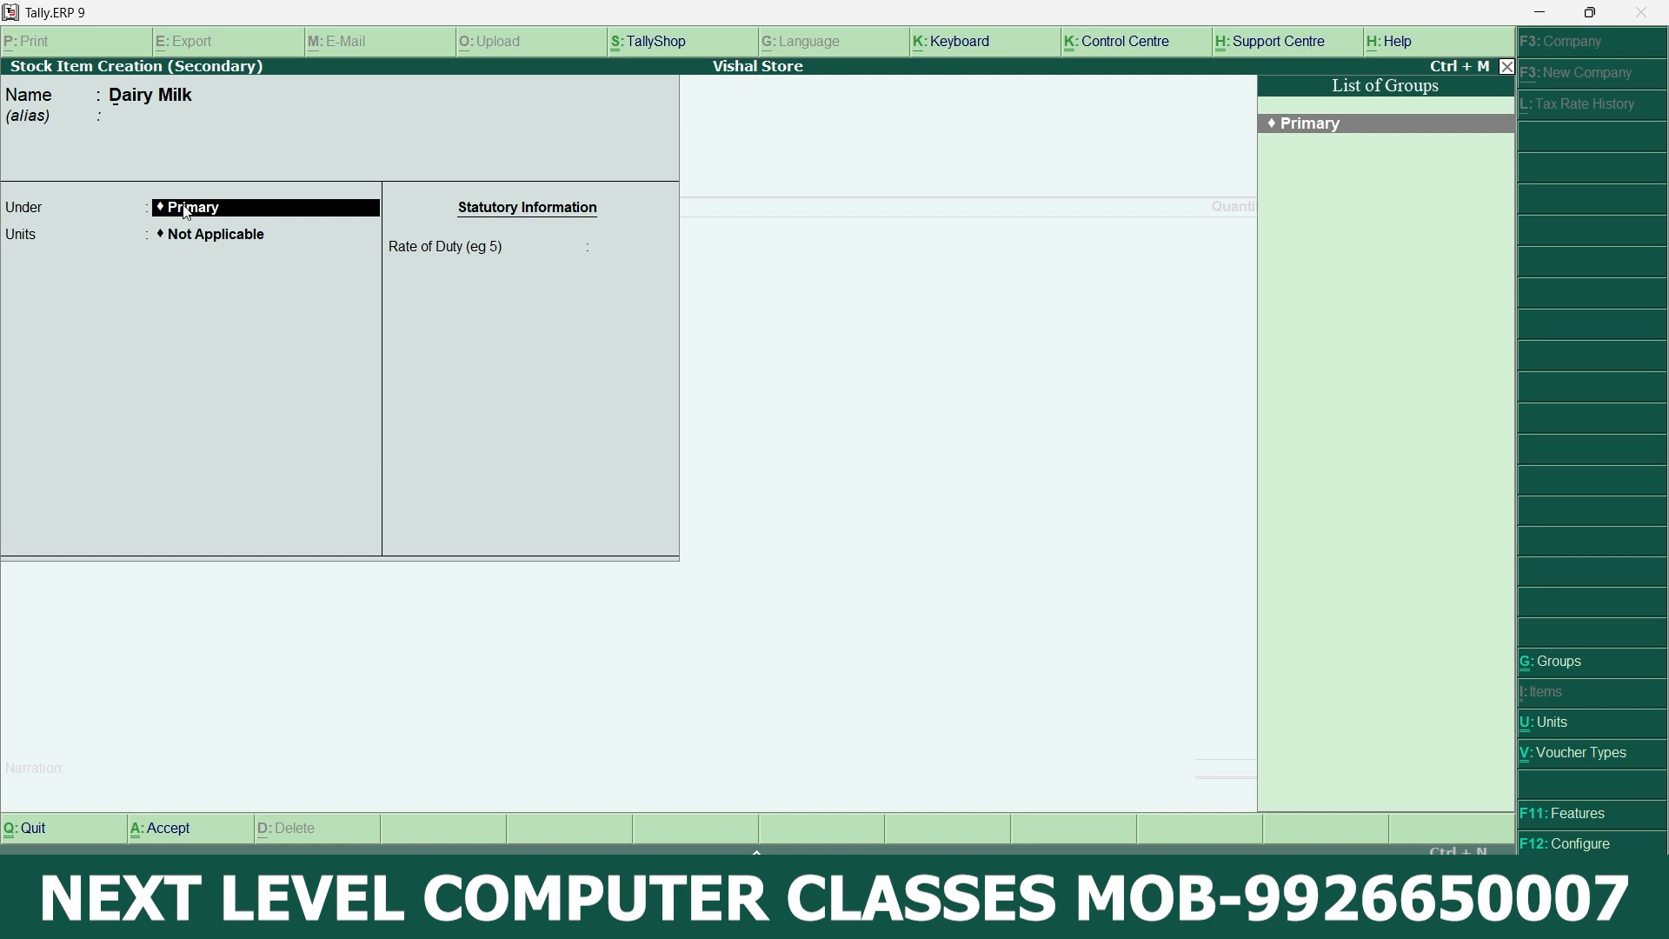
- Create a stock group named Choclate under Primary for Dairy Milk, with quantities of items not added
{"action": "key", "text": "alt+c"}
{"action": "type", "text": "Choc"}
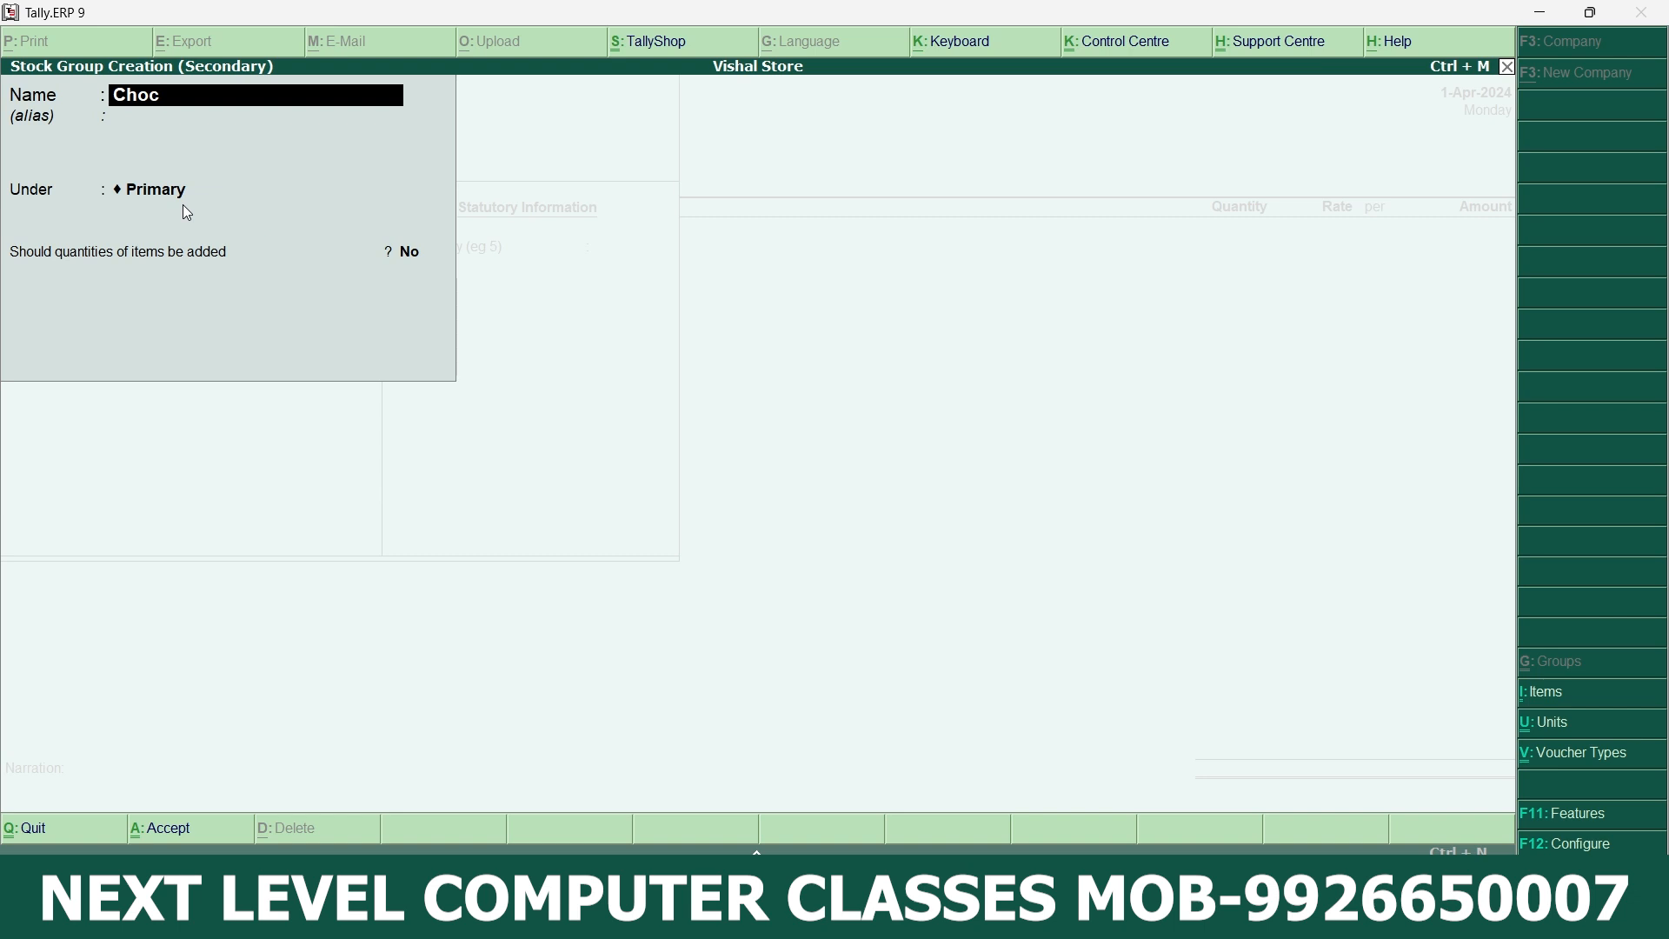
{"action": "type", "text": "late"}
{"action": "key", "text": "Return"}
{"action": "key", "text": "Return"}
{"action": "key", "text": "Return"}
{"action": "key", "text": "Return"}
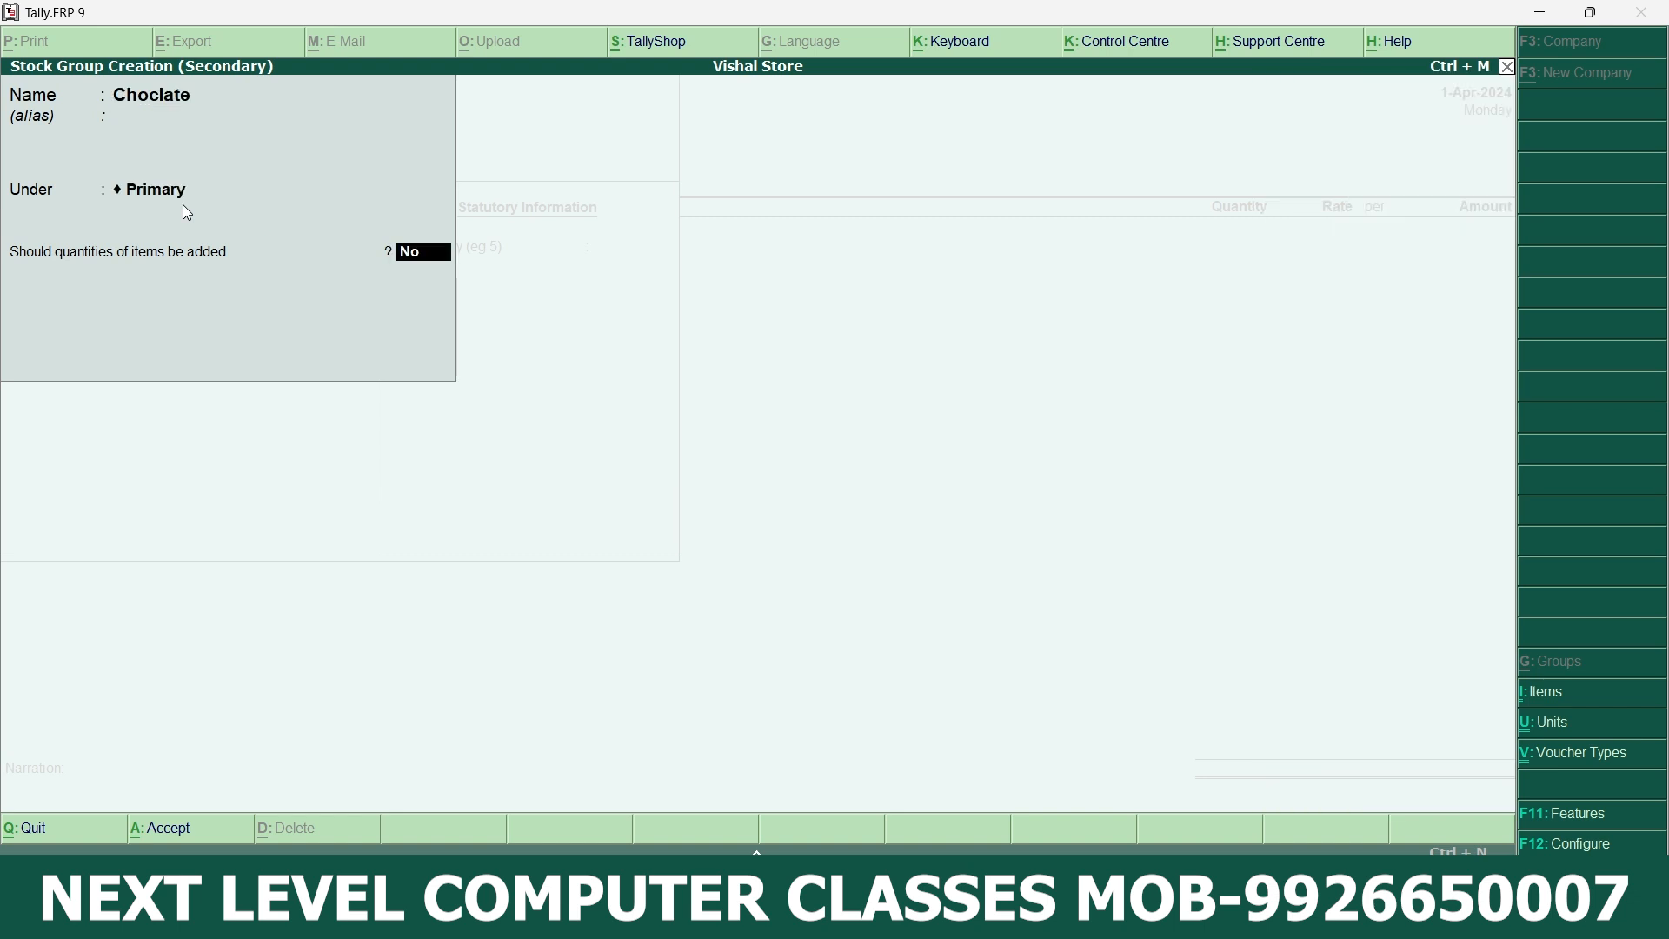
{"action": "key", "text": "Return"}
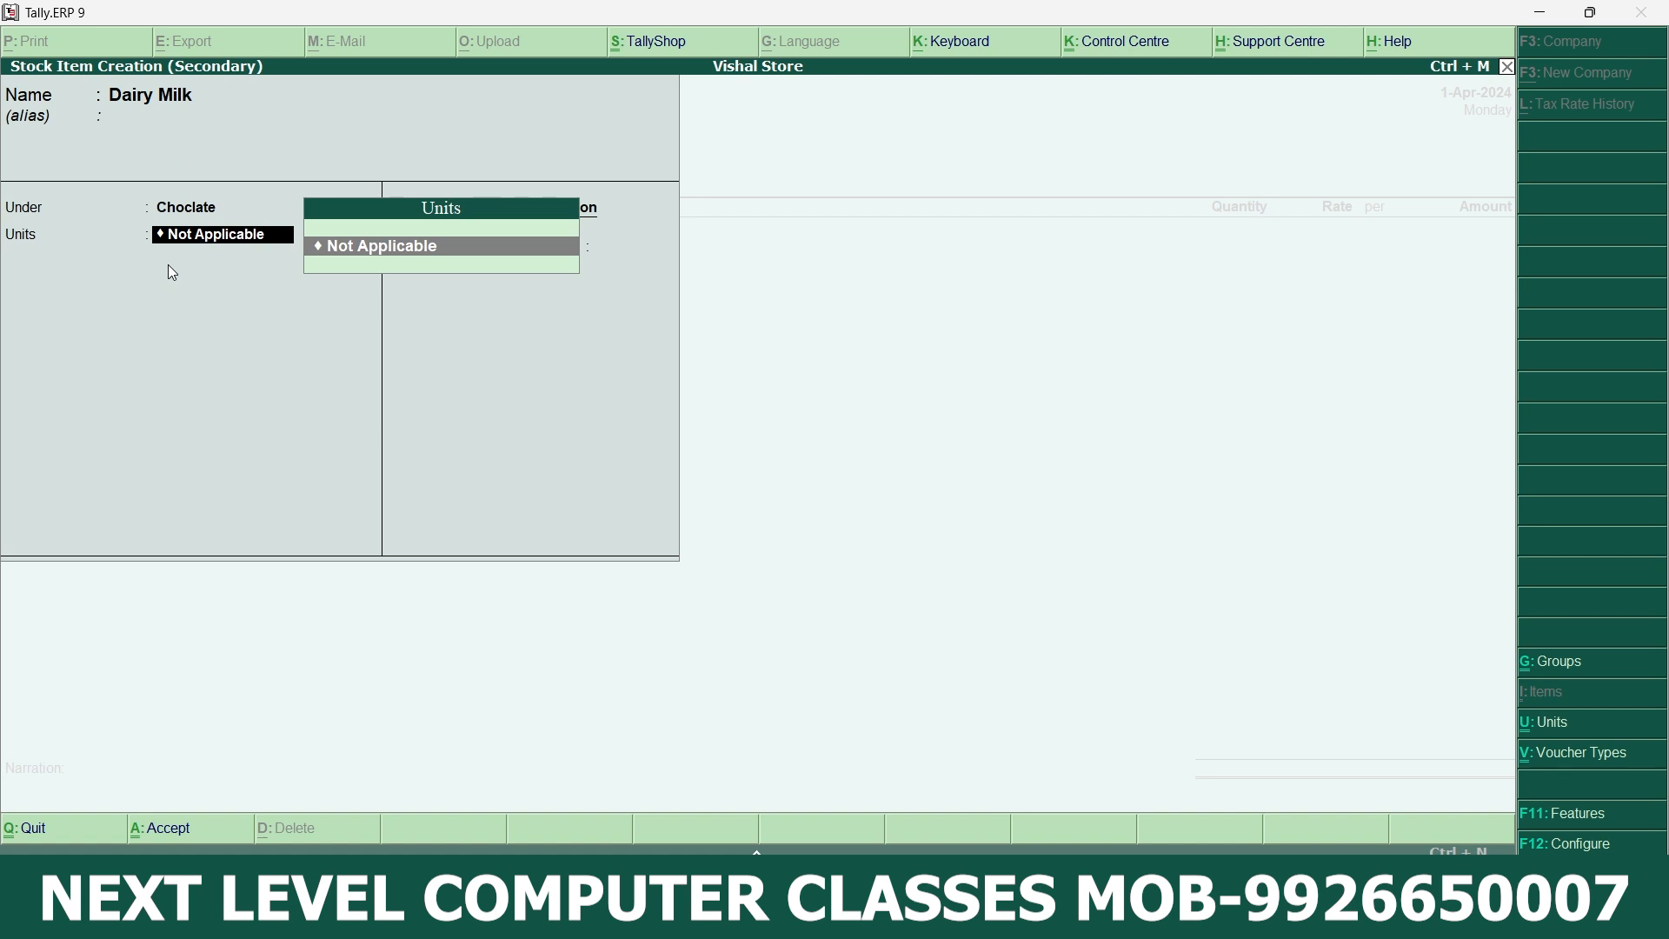
- Create the unit pcs with formal name Pices and 0 decimal places, and save Dairy Milk without a duty rate
{"action": "key", "text": "alt+c"}
{"action": "type", "text": "pcs"}
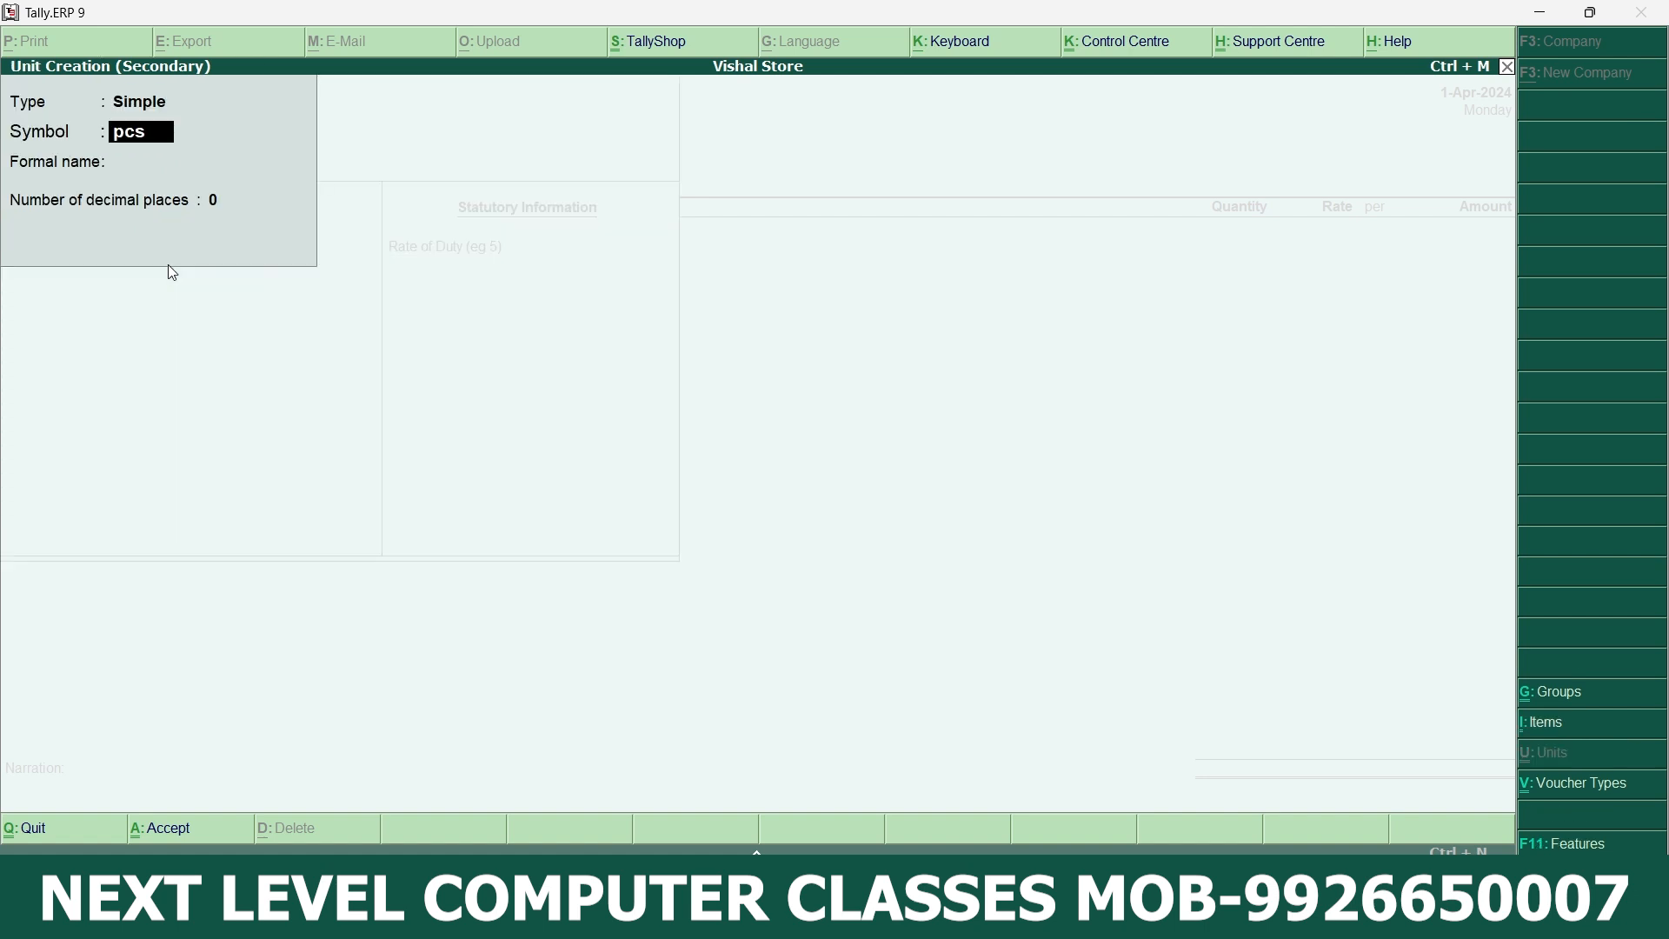
{"action": "key", "text": "Return"}
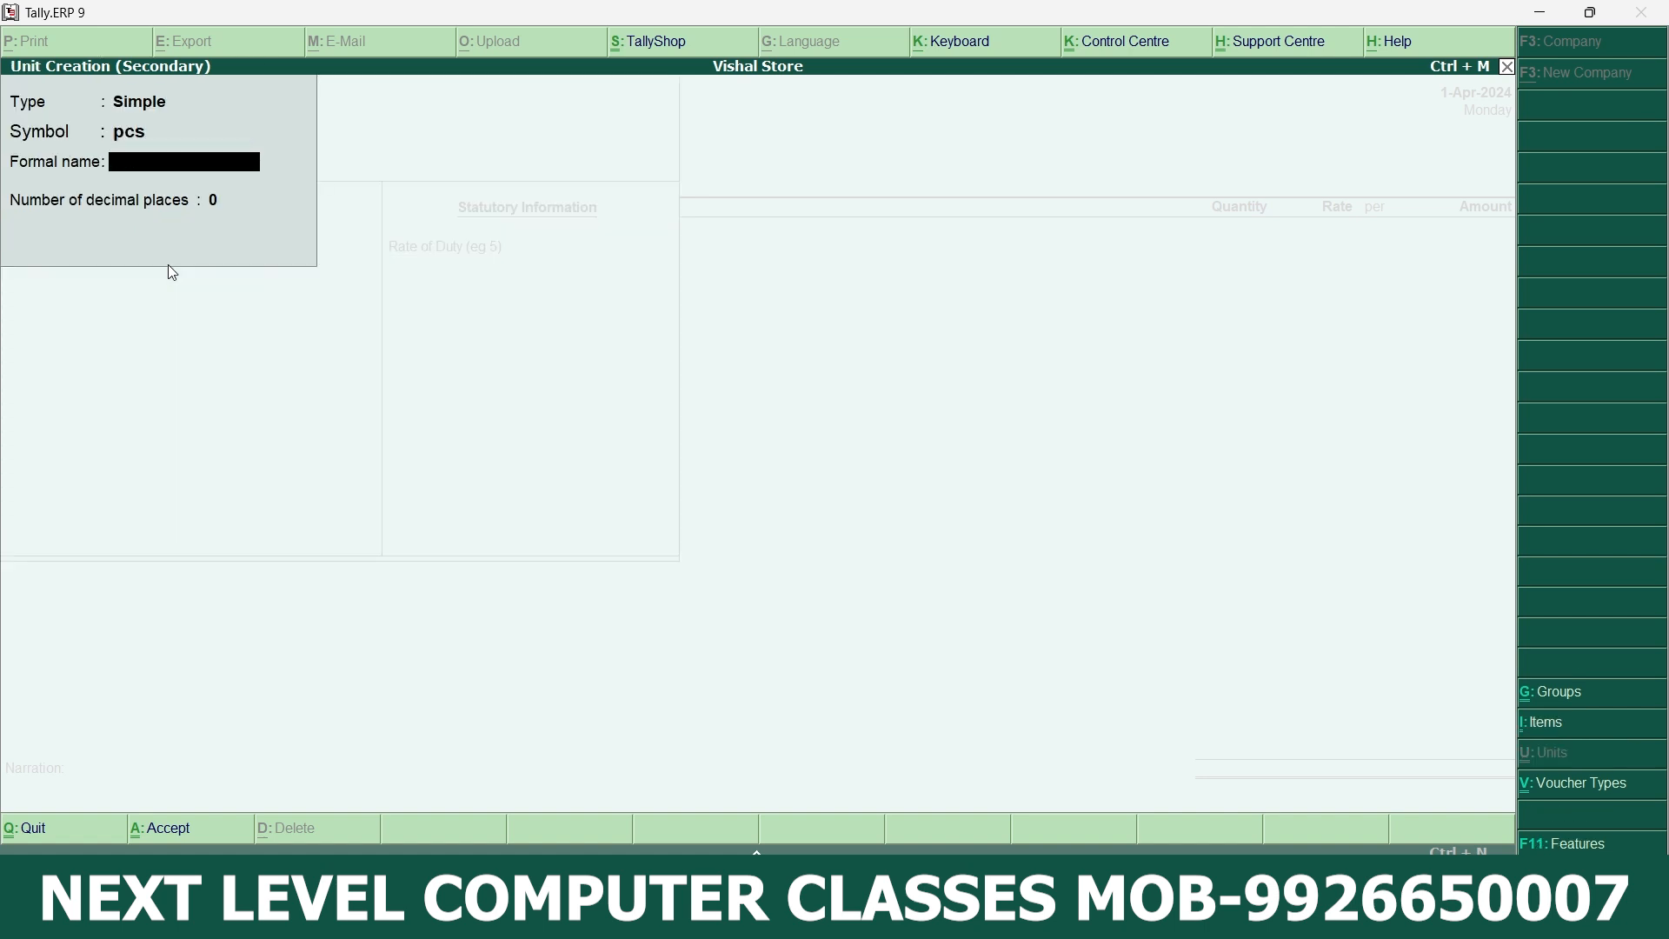
{"action": "type", "text": "Pices"}
{"action": "key", "text": "Return"}
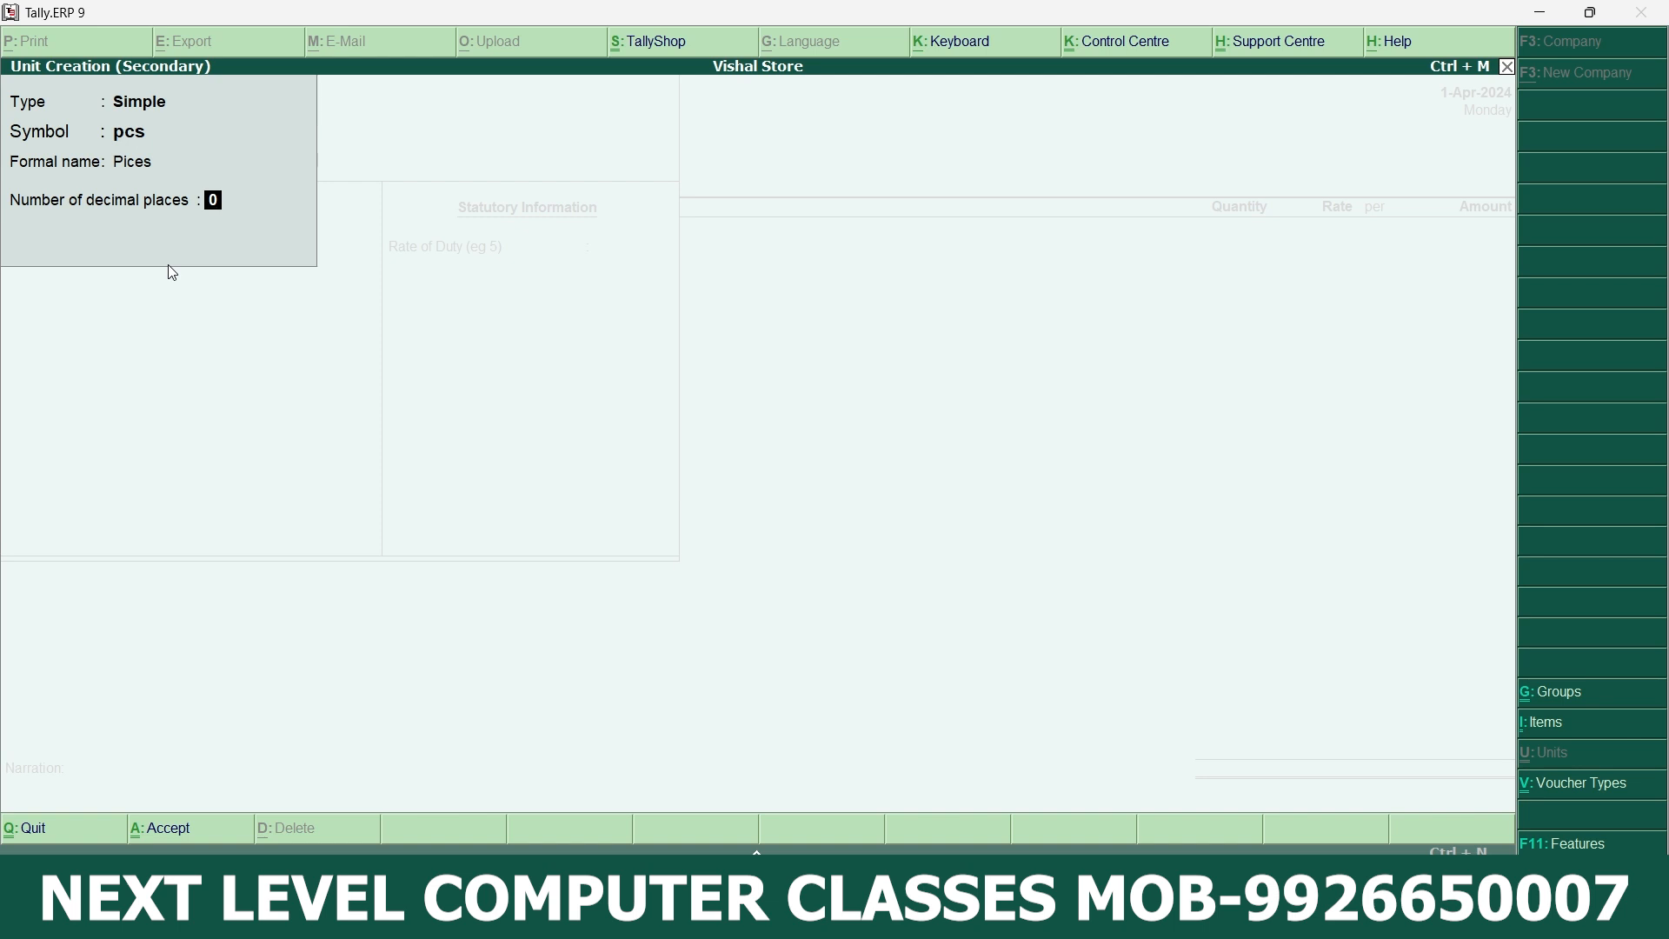
{"action": "key", "text": "Return"}
{"action": "key", "text": "Return"}
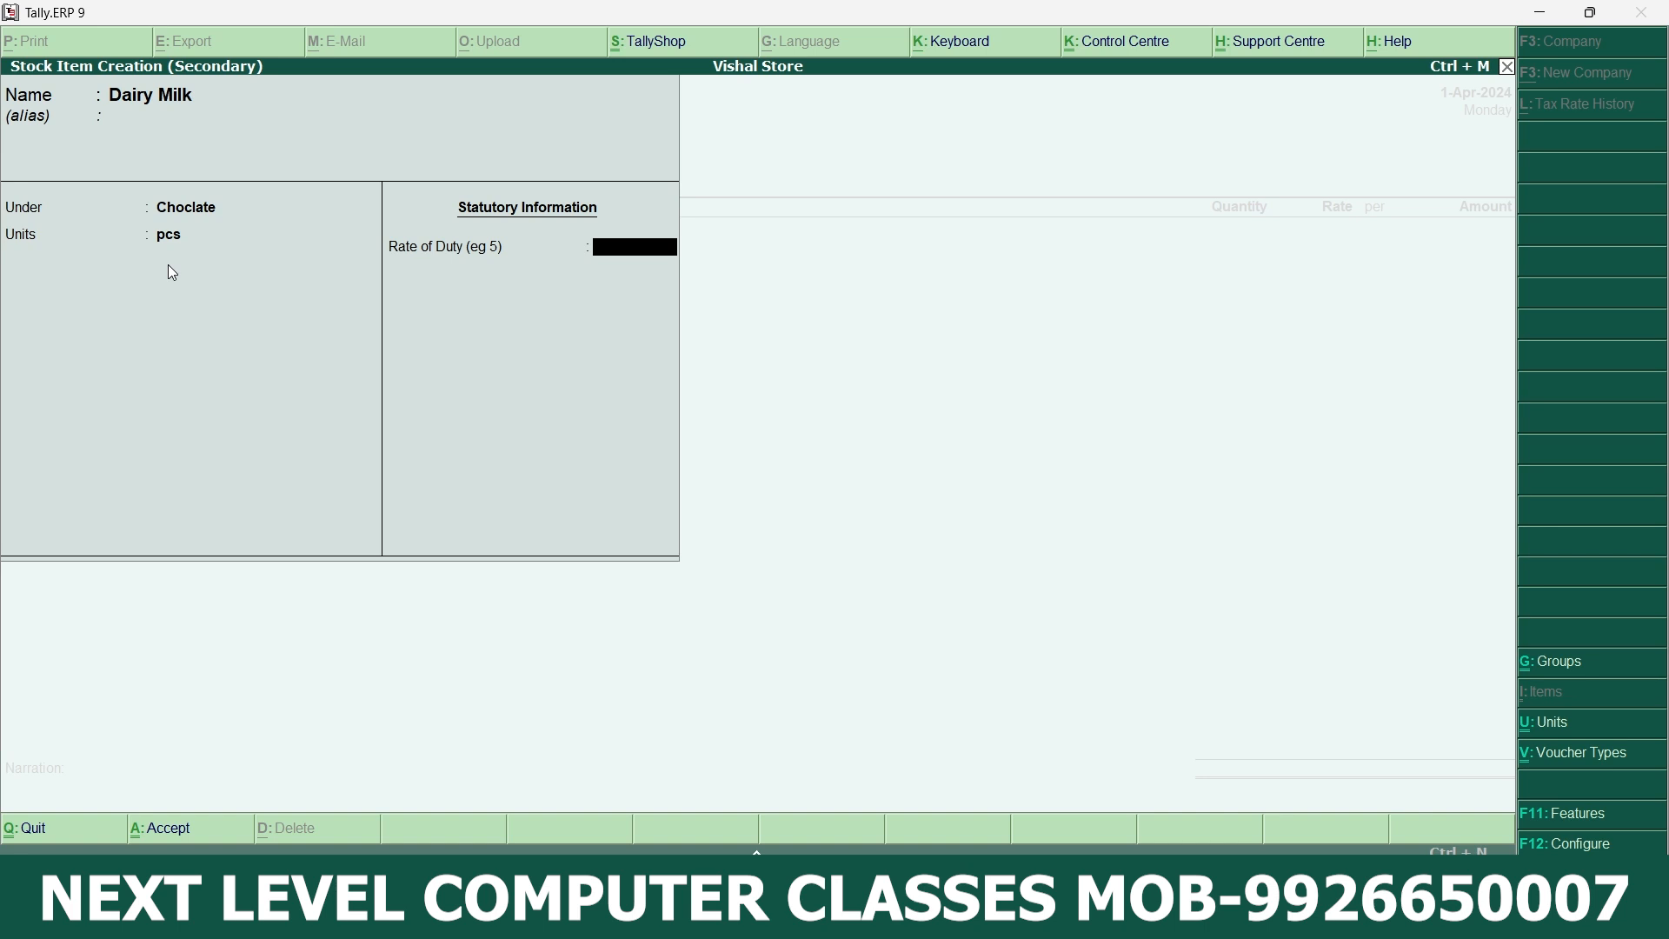
{"action": "key", "text": "Return"}
{"action": "key", "text": "Return"}
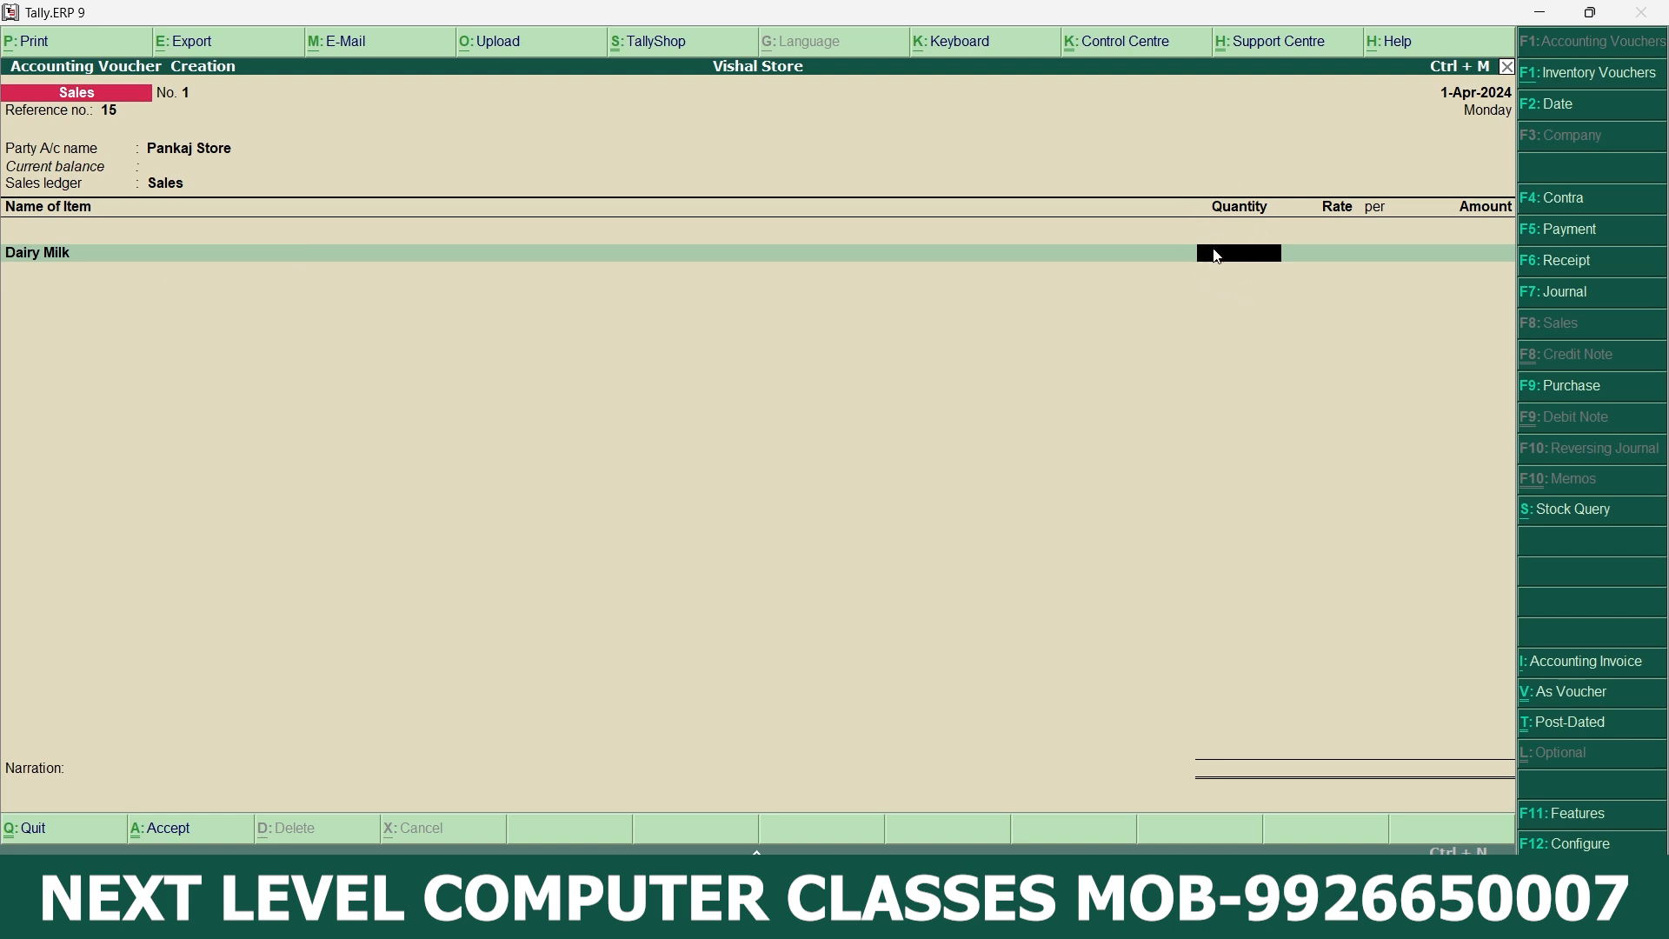
- Enter a quantity of 10 pcs at a rate of 20 per pcs for Dairy Milk in the sales voucher
{"action": "type", "text": "10"}
{"action": "key", "text": "Return"}
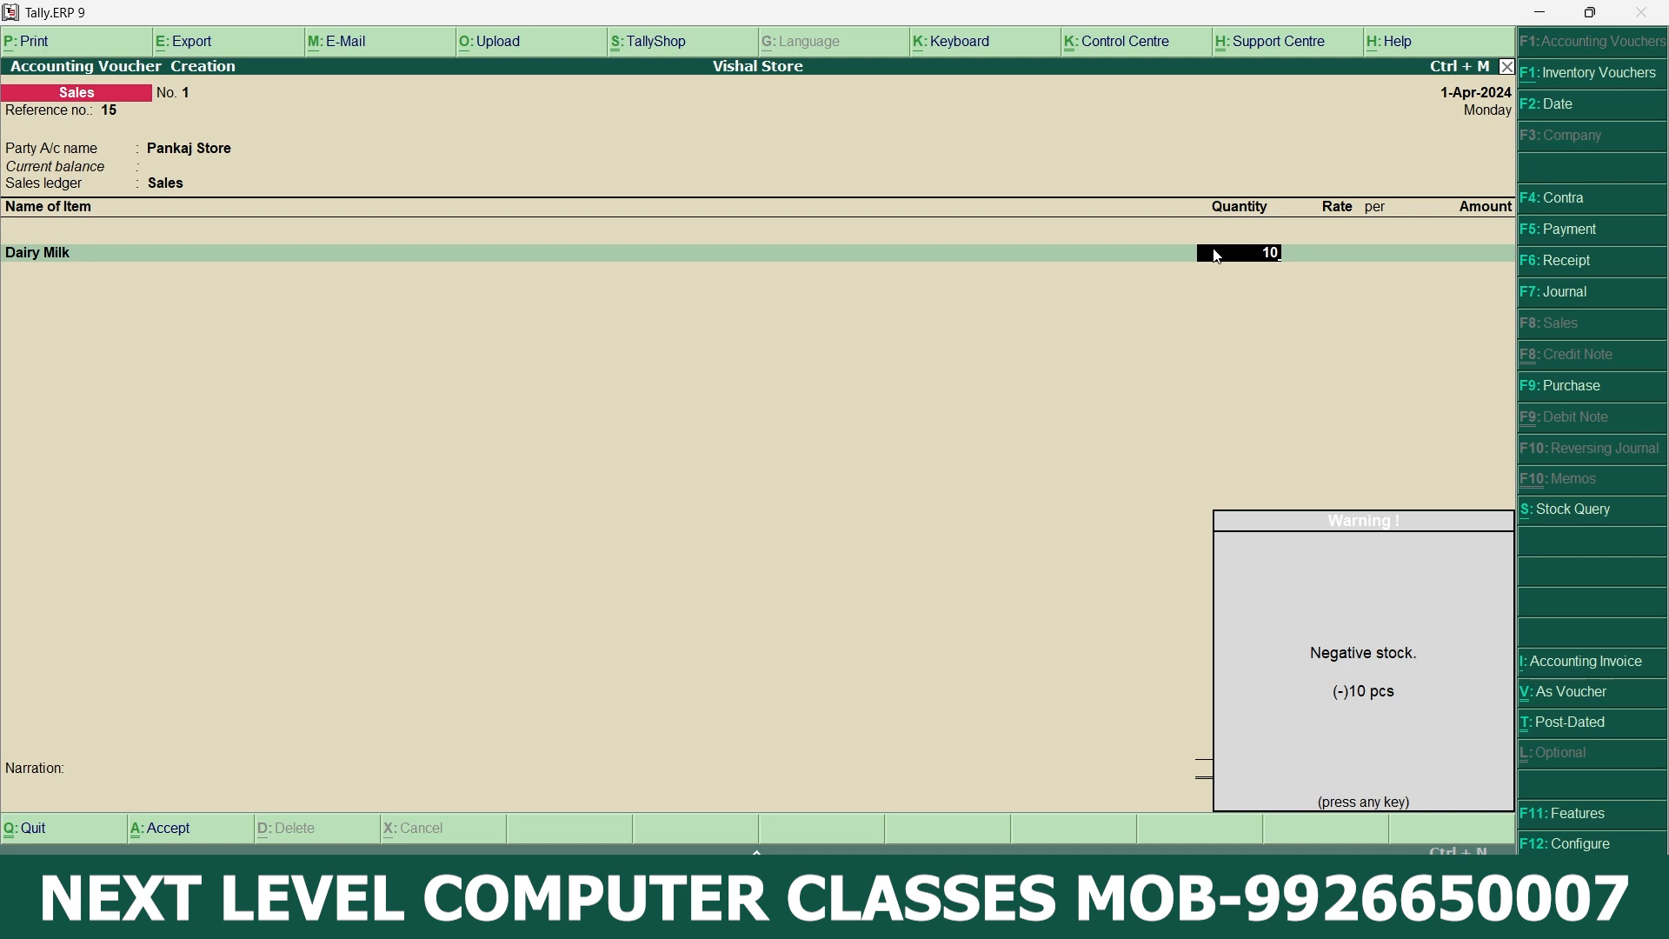
{"action": "key", "text": "Return"}
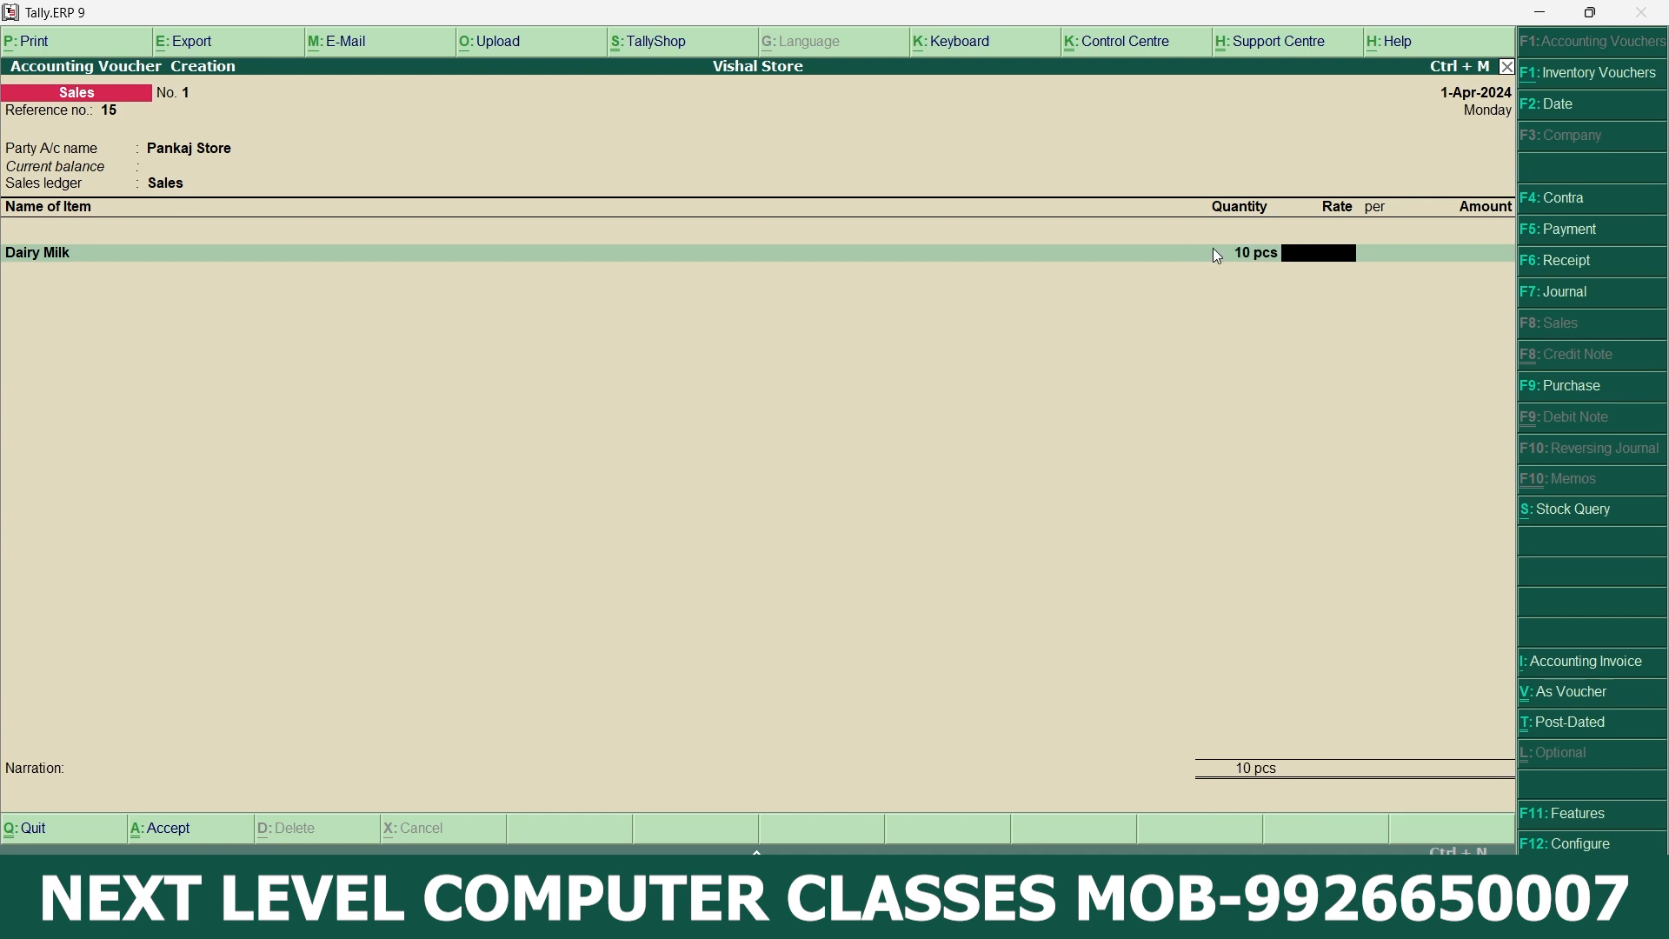
{"action": "type", "text": "20"}
{"action": "key", "text": "Return"}
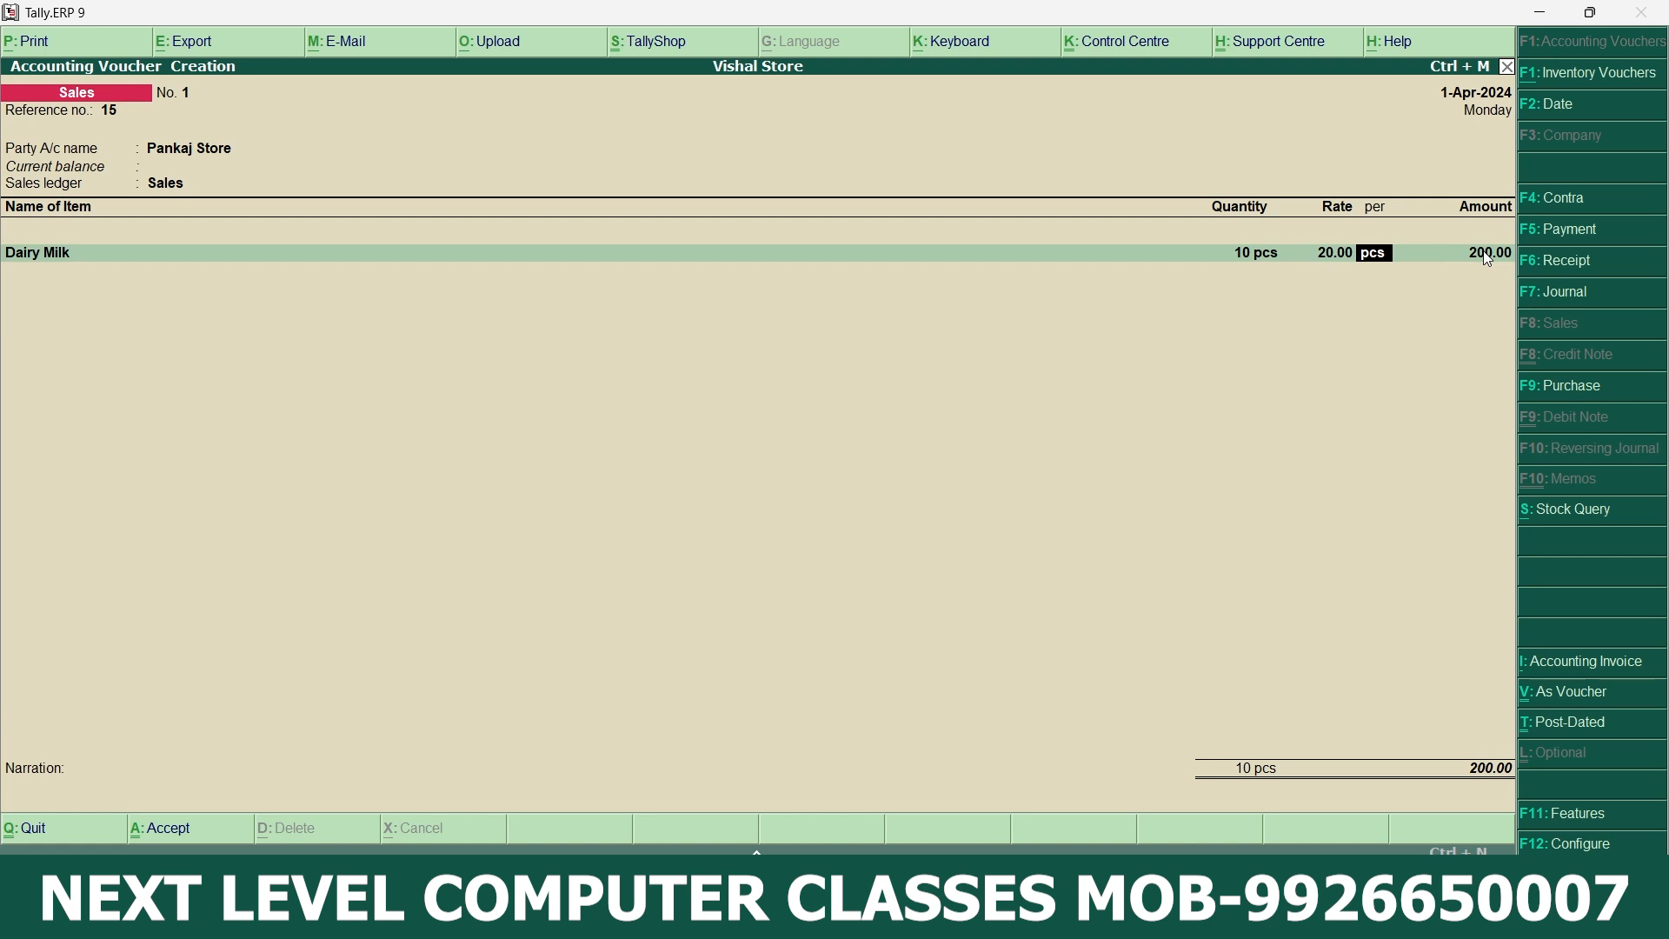
{"action": "key", "text": "Return"}
{"action": "key", "text": "Return"}
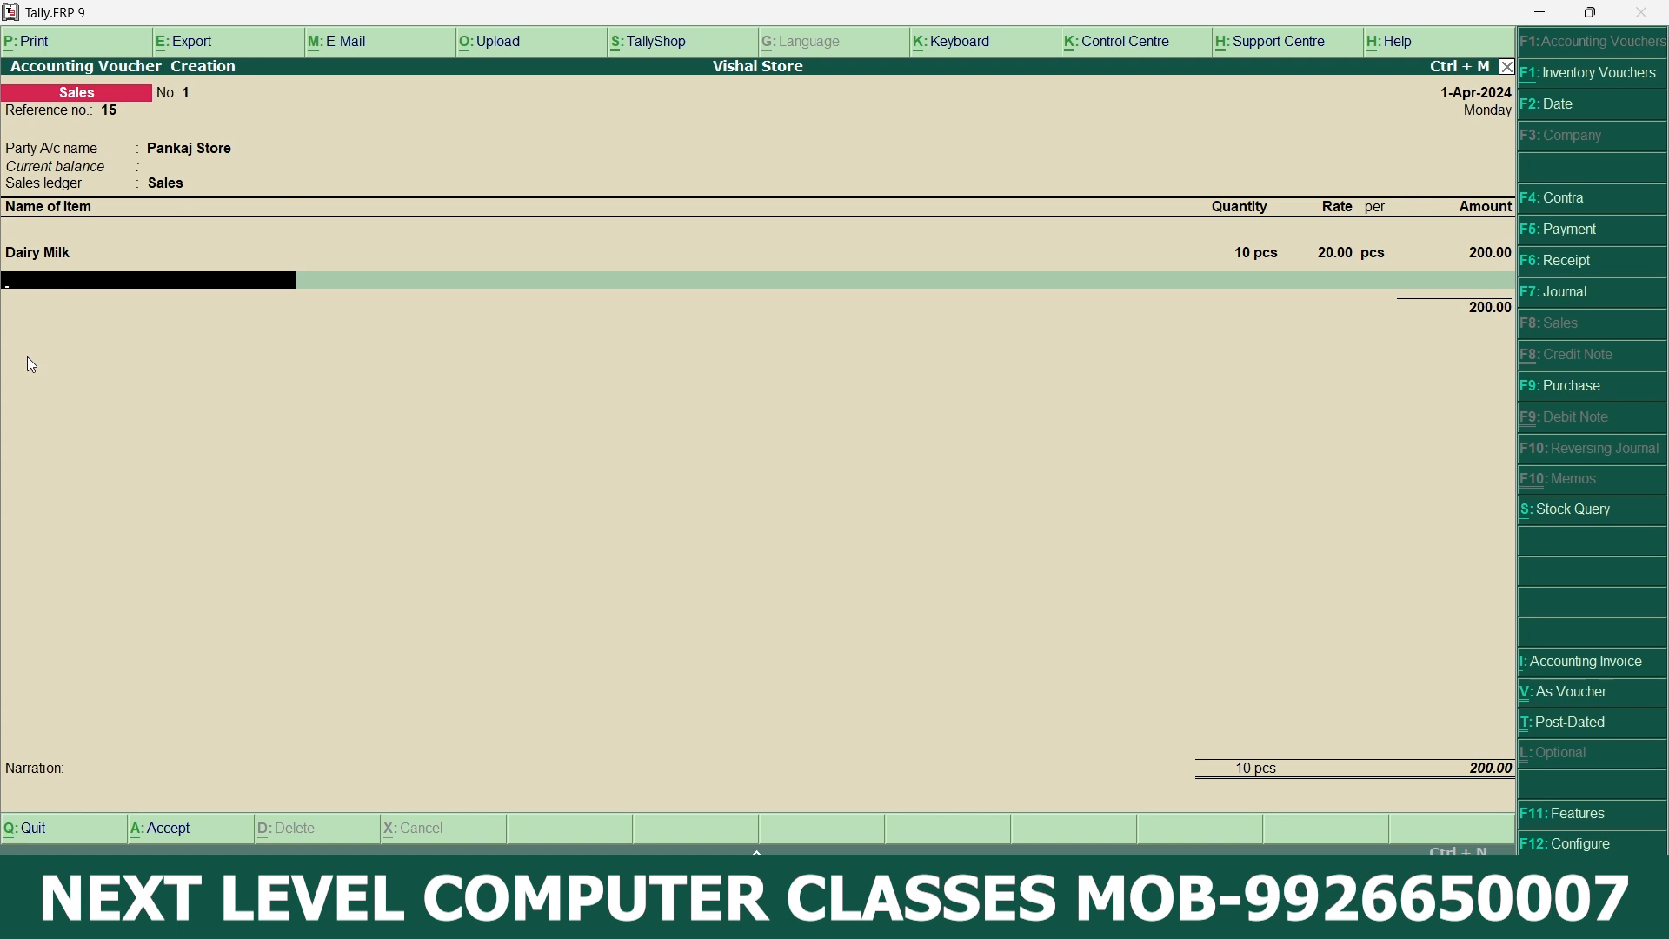
- Create the stock item Kit Kat from the voucher's item field, under the Choclate group with the unit pcs
{"action": "key", "text": "alt+c"}
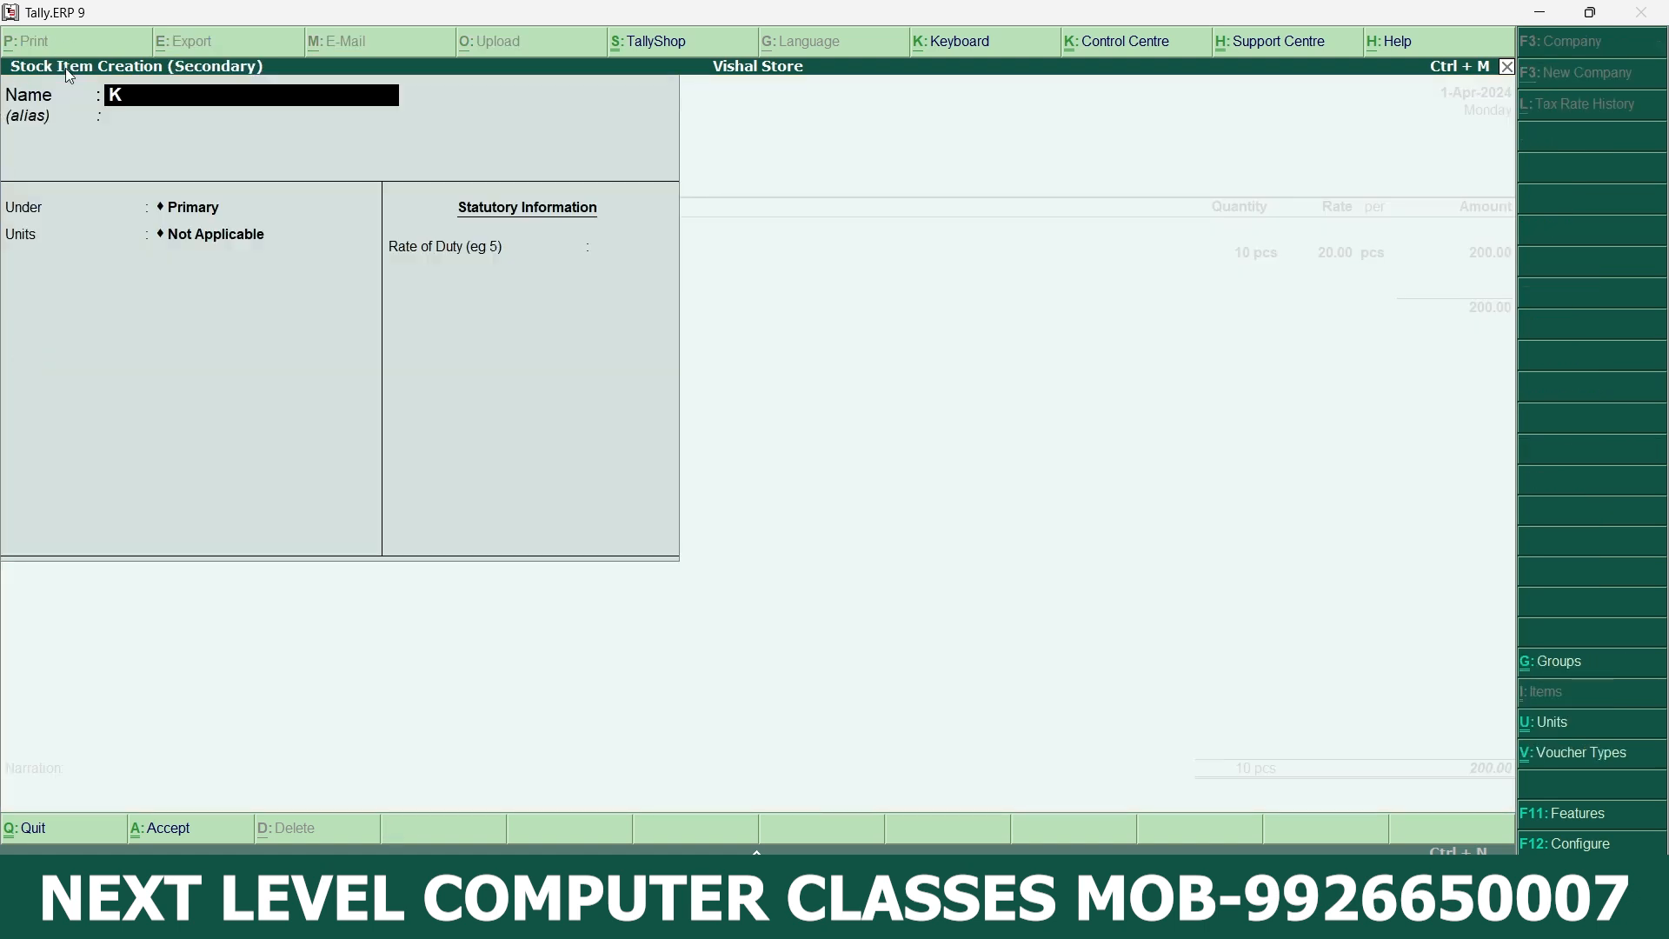
{"action": "type", "text": "Kit Kat"}
{"action": "key", "text": "Return"}
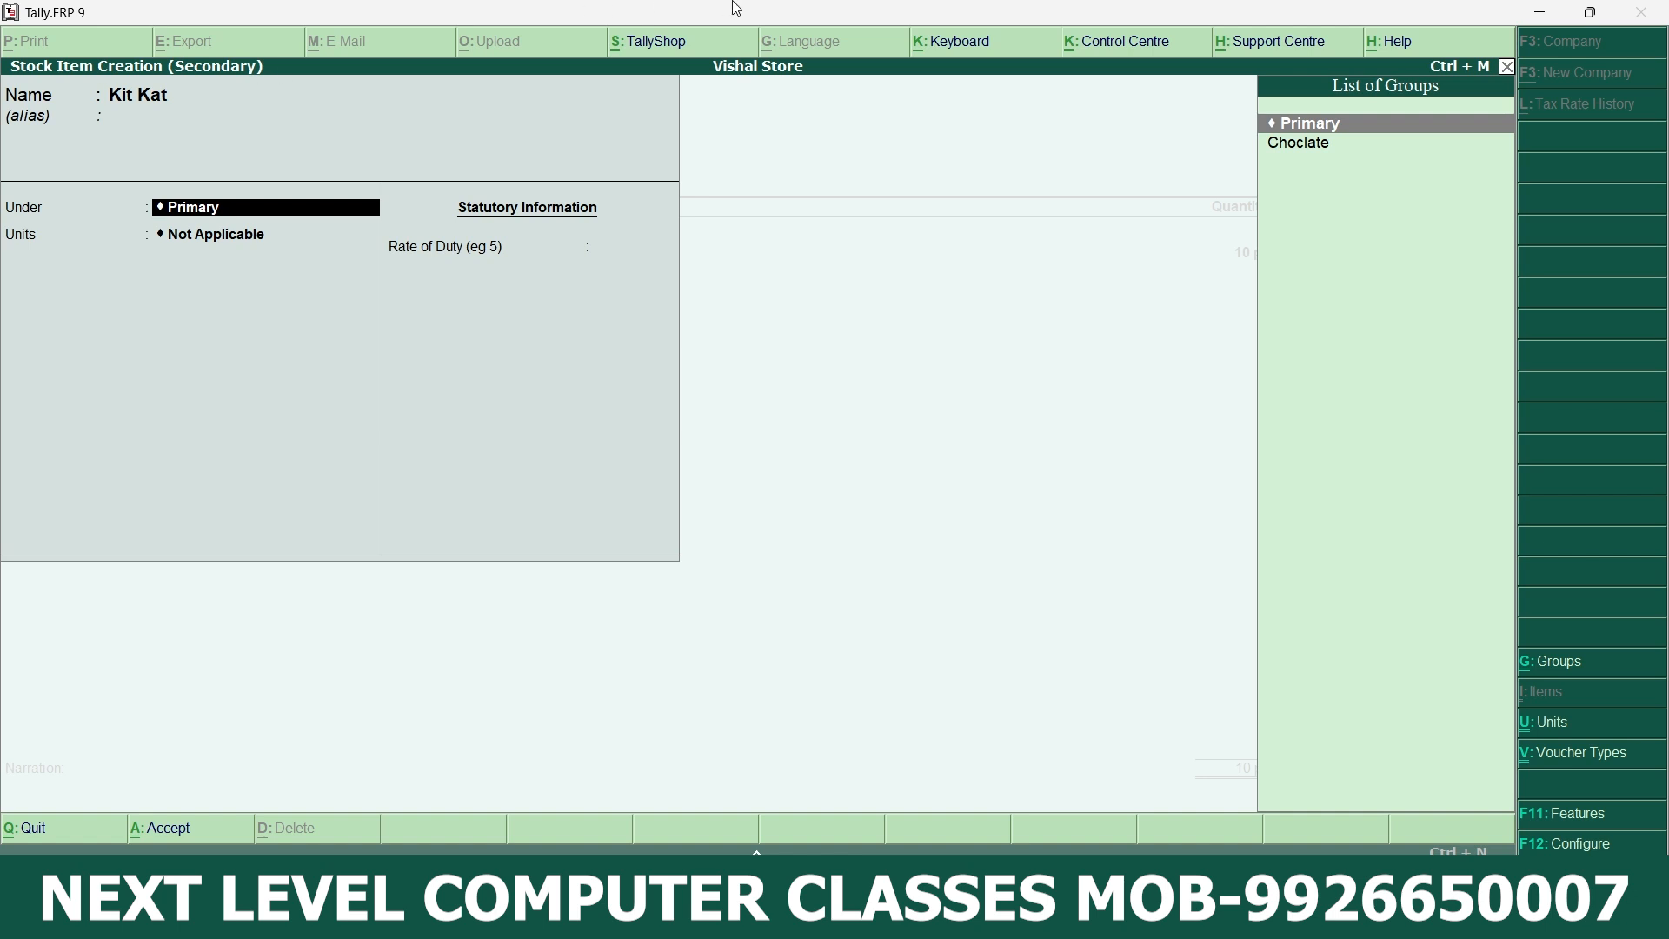
{"action": "left_click", "coordinate": [1299, 144]}
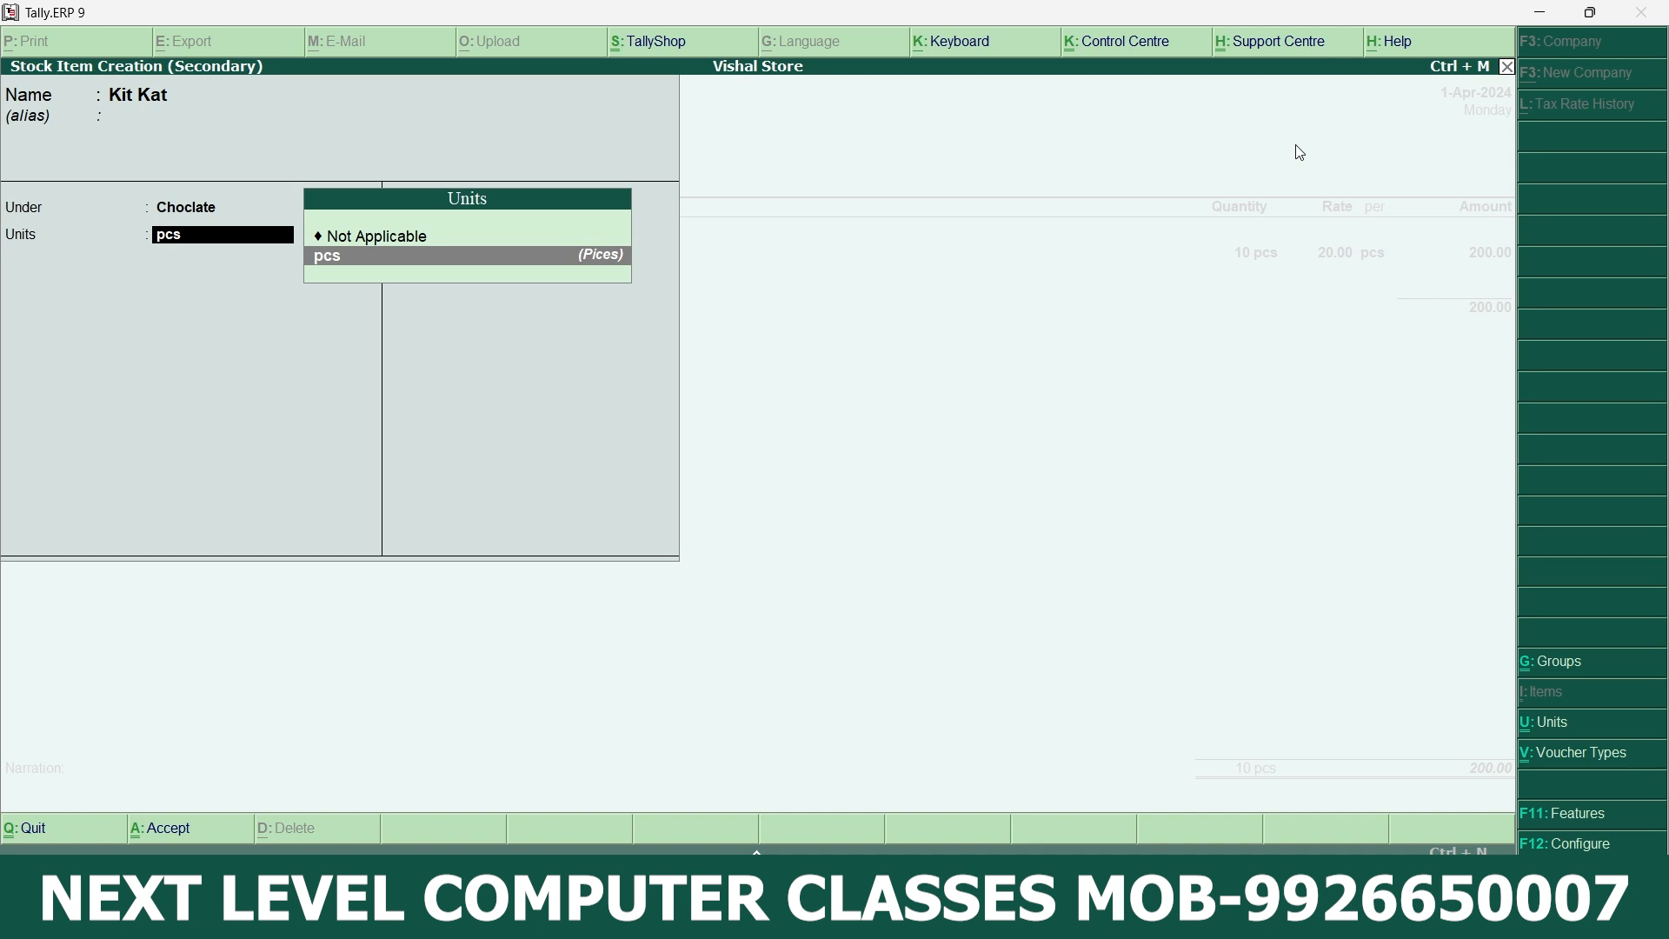
{"action": "key", "text": "Return"}
{"action": "key", "text": "Return"}
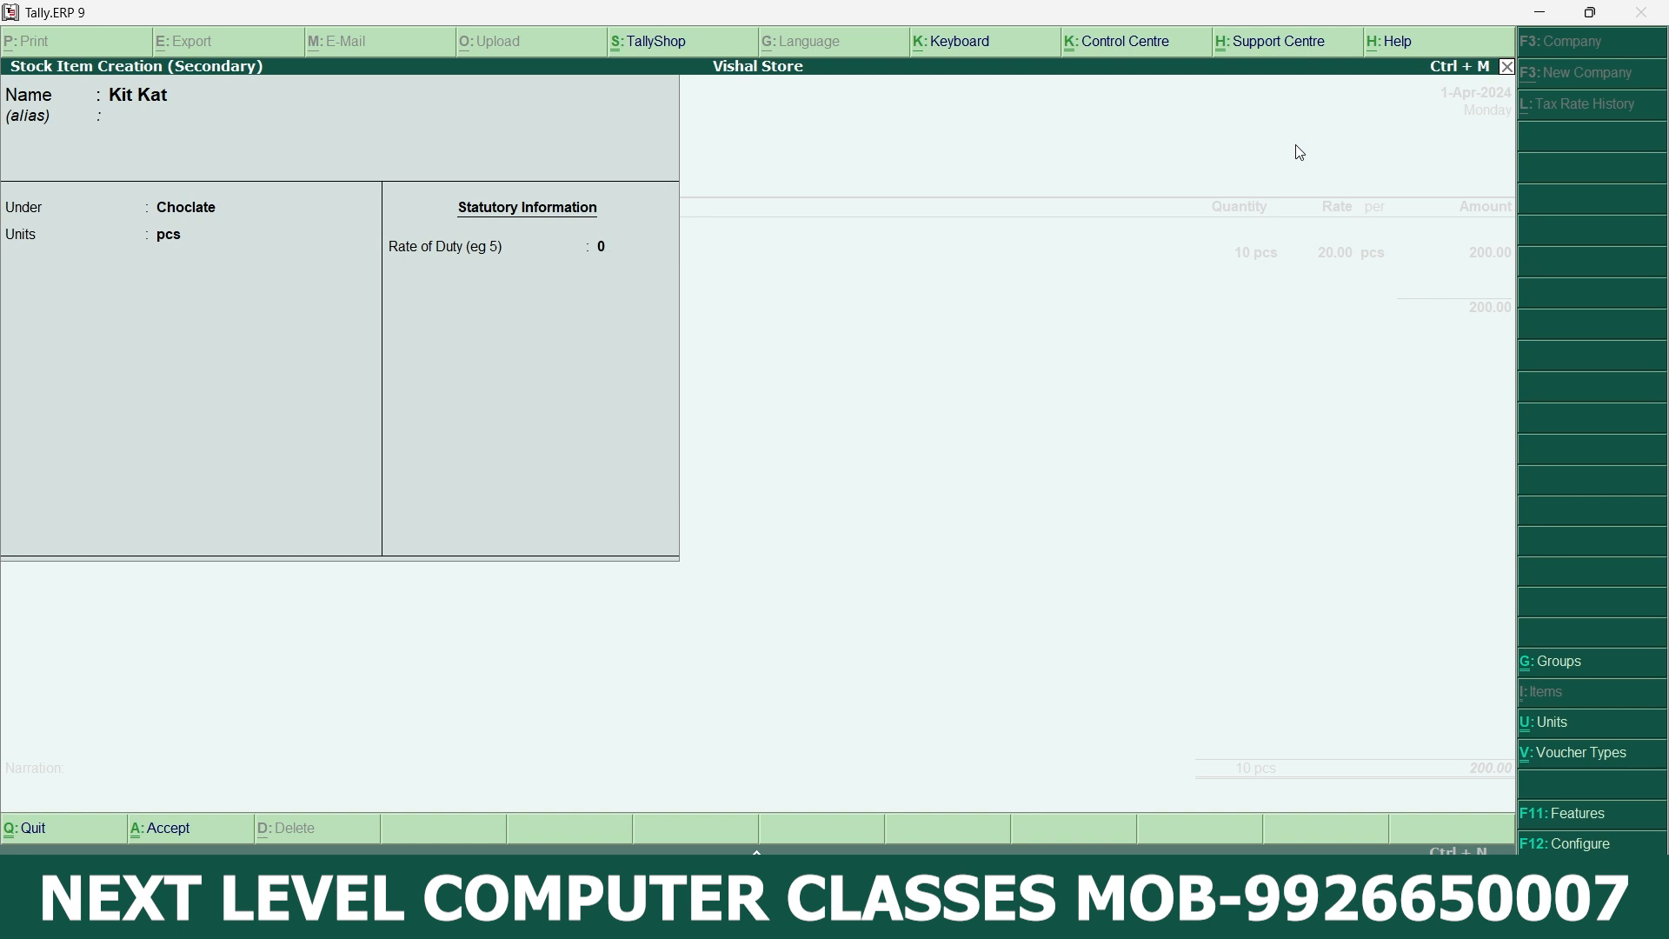
{"action": "key", "text": "Return"}
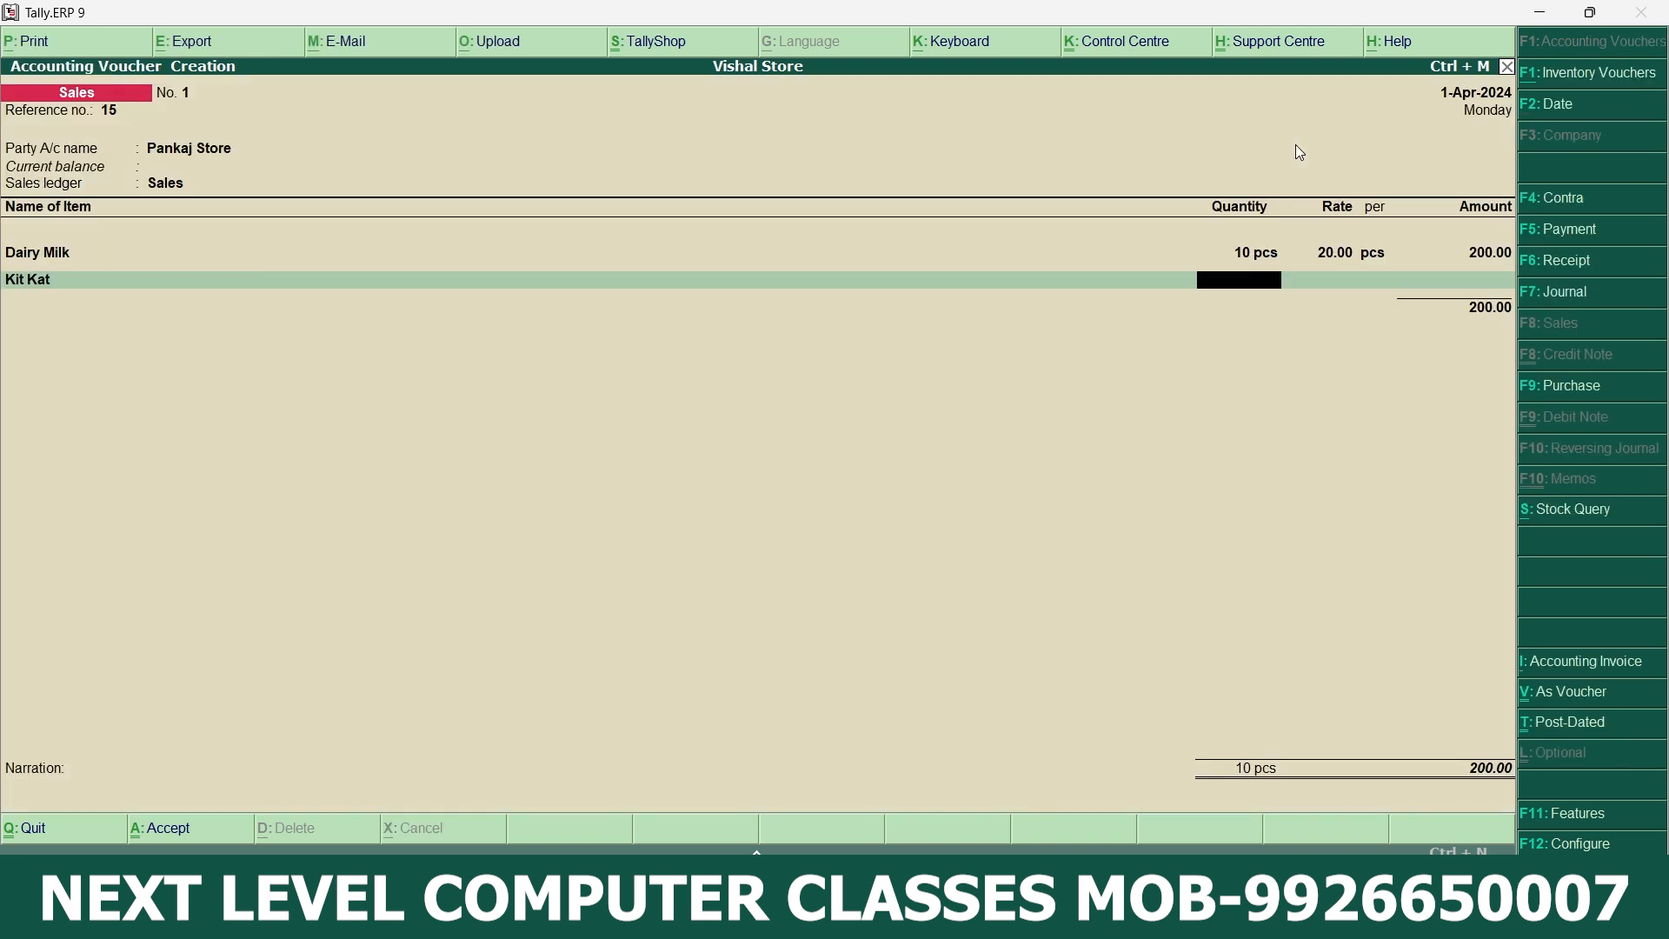
- Enter a quantity of 10 pcs at a rate of 15 per pcs for Kit Kat
{"action": "type", "text": "10"}
{"action": "key", "text": "Return"}
{"action": "type", "text": "15"}
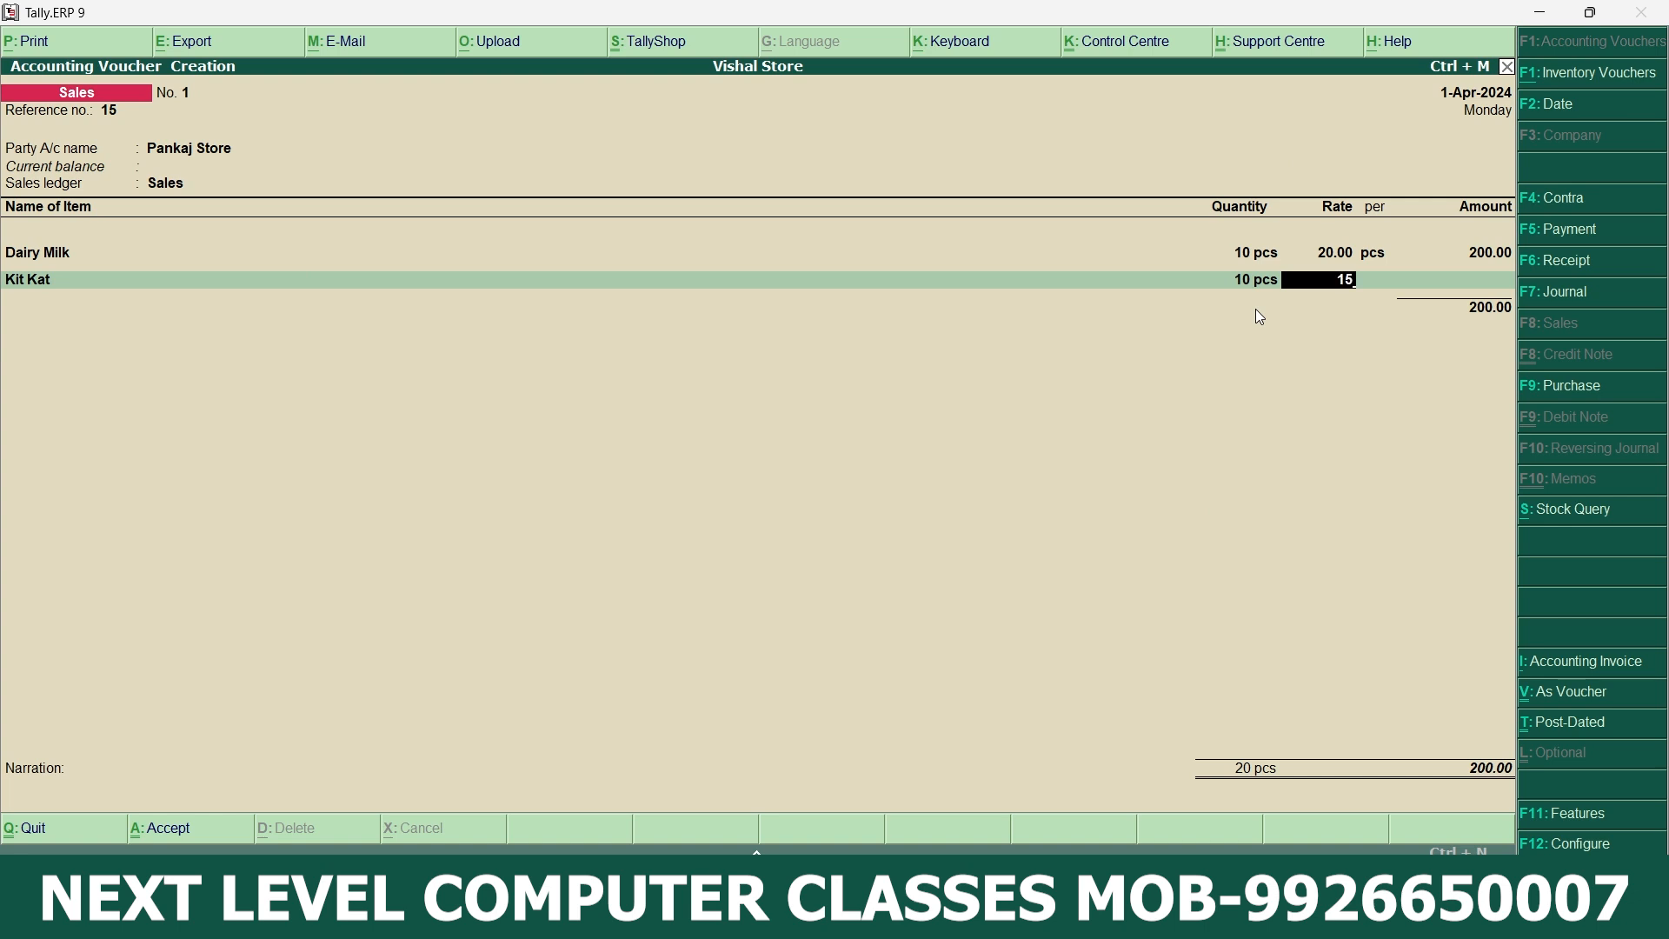
{"action": "key", "text": "Return"}
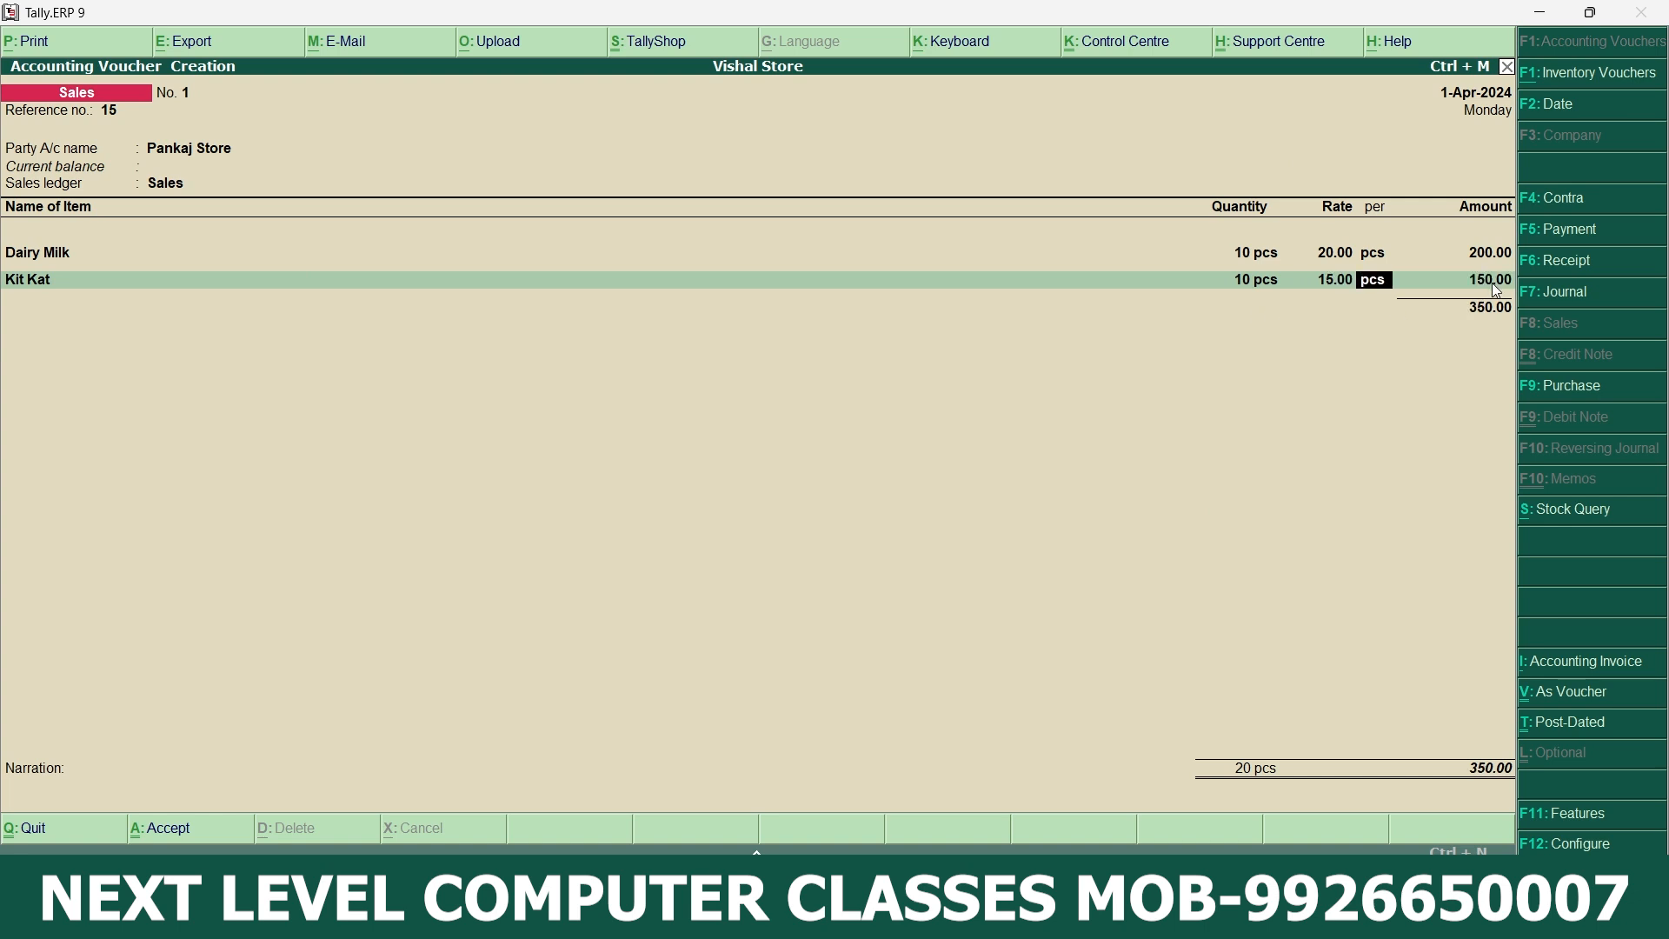
{"action": "key", "text": "Return"}
{"action": "key", "text": "Return"}
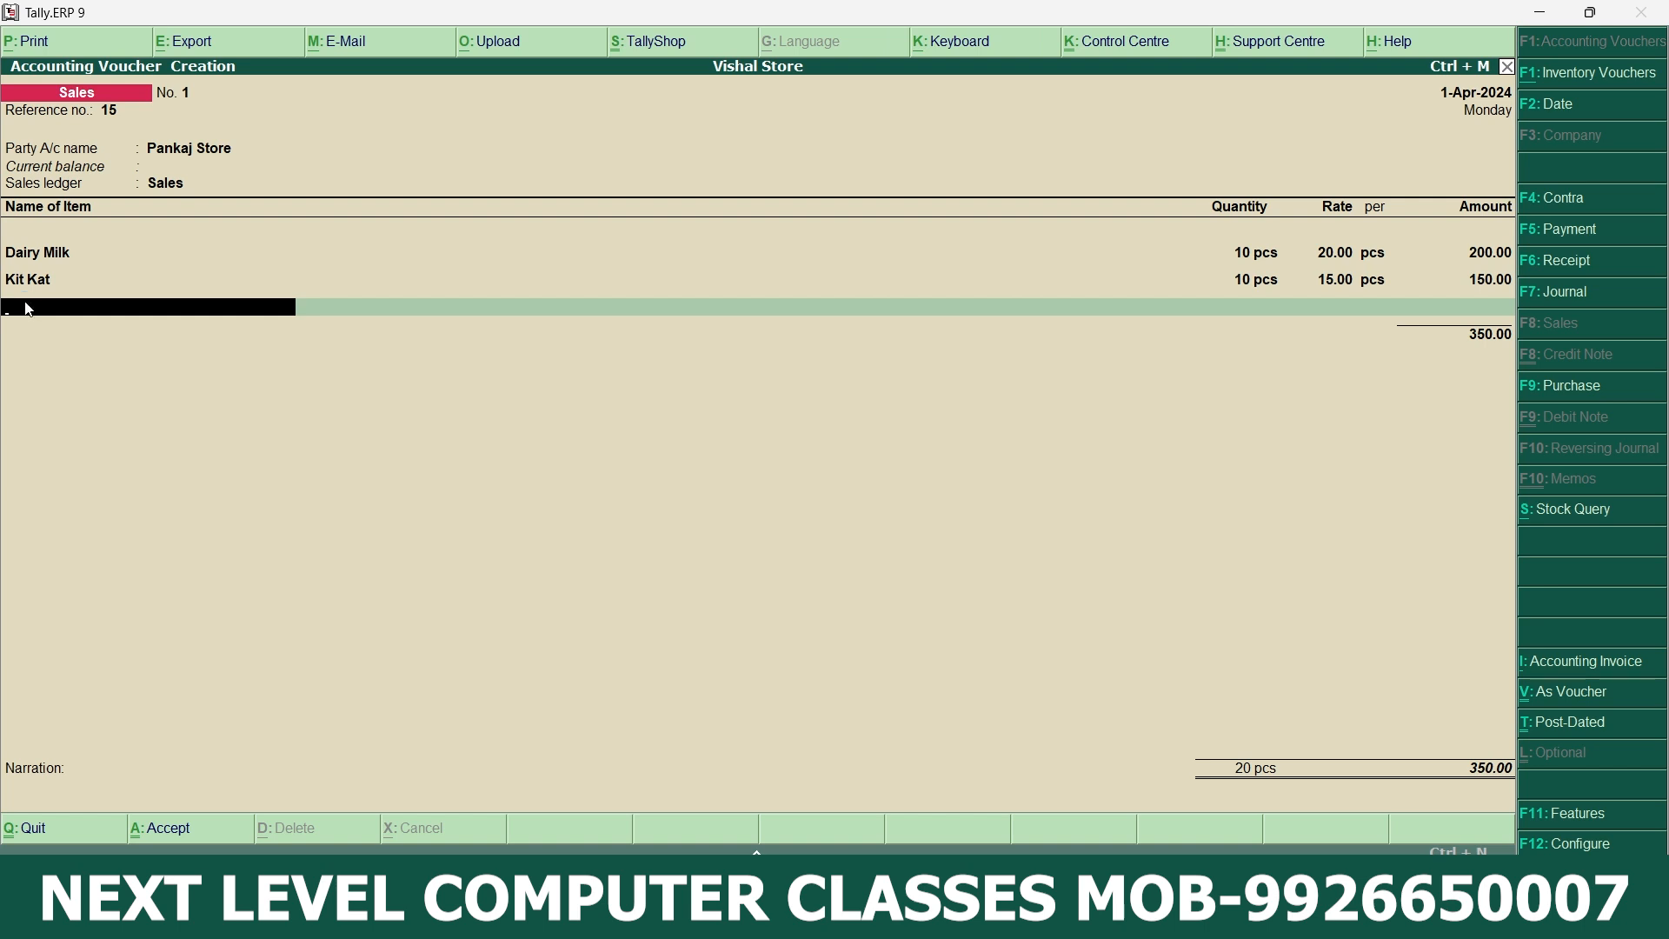
- Create the stock item 5 Star from the voucher's item field, under the Choclate group with the unit pcs
{"action": "key", "text": "alt+c"}
{"action": "type", "text": "5 Star"}
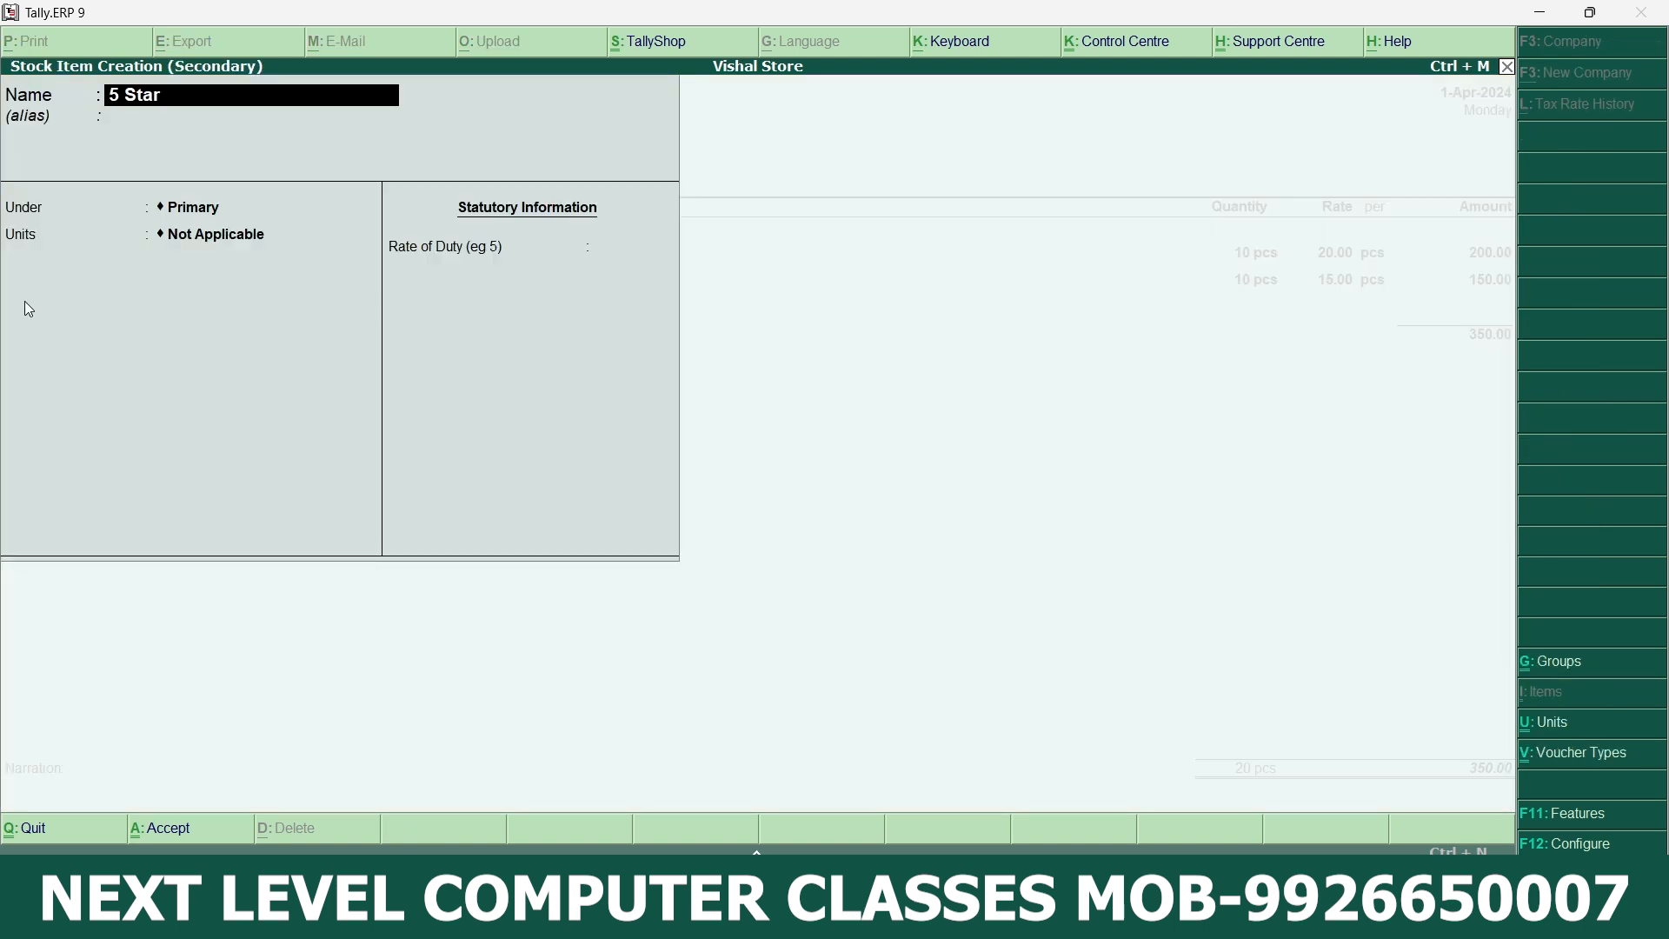
{"action": "key", "text": "Return"}
{"action": "key", "text": "Return"}
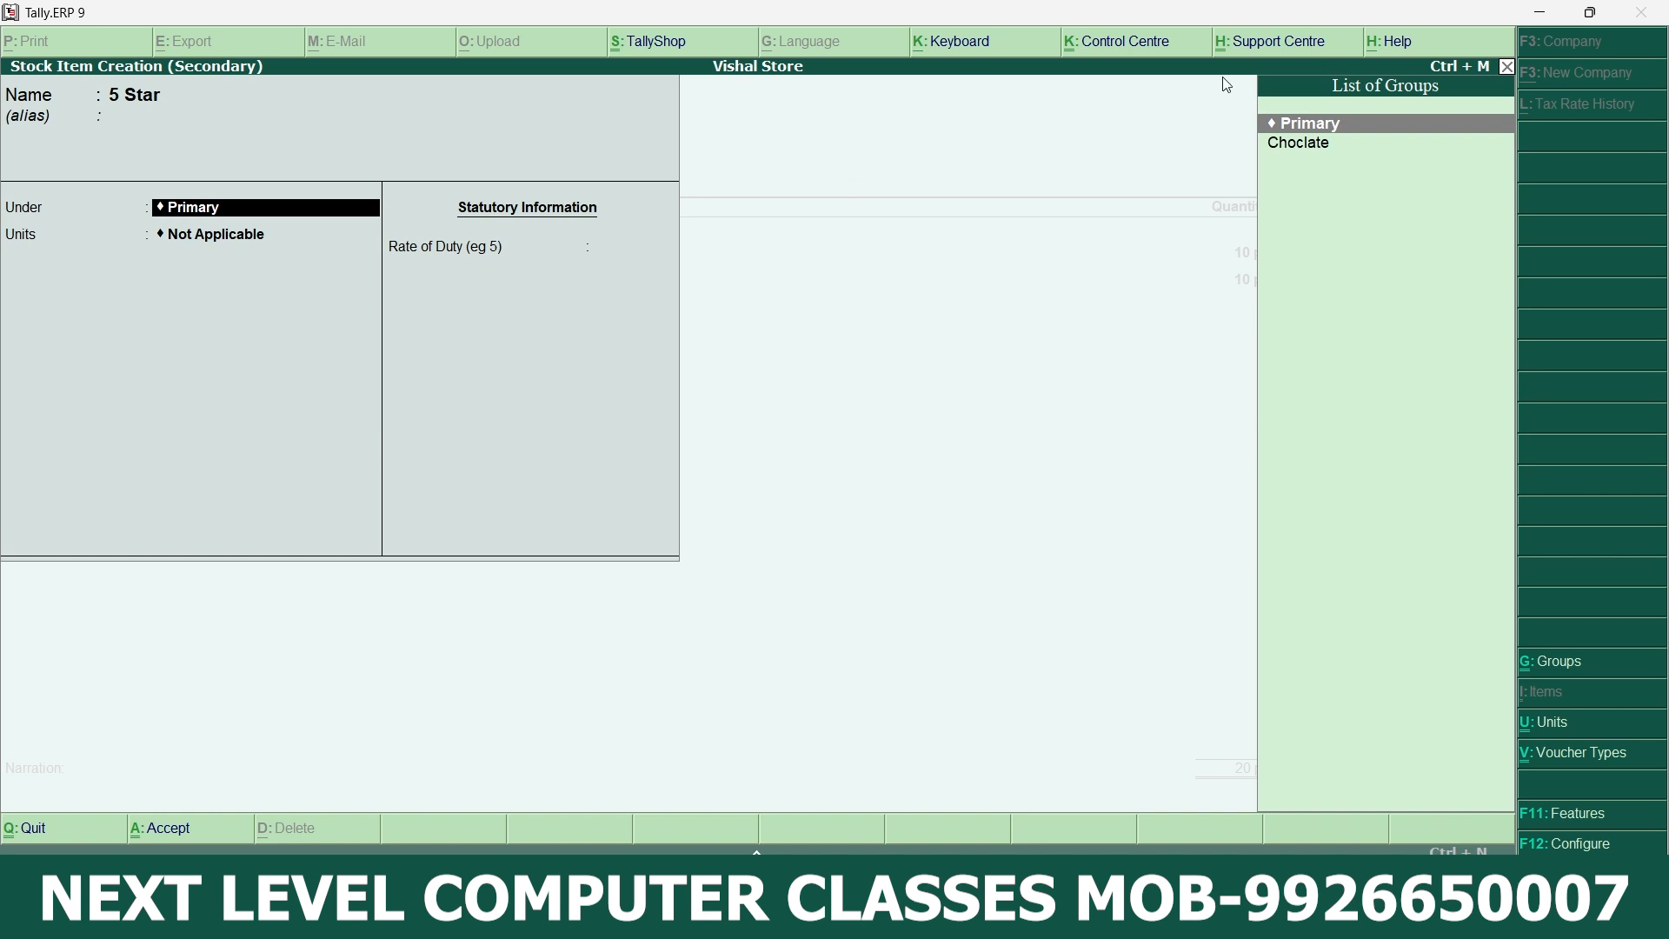
{"action": "left_click", "coordinate": [1314, 148]}
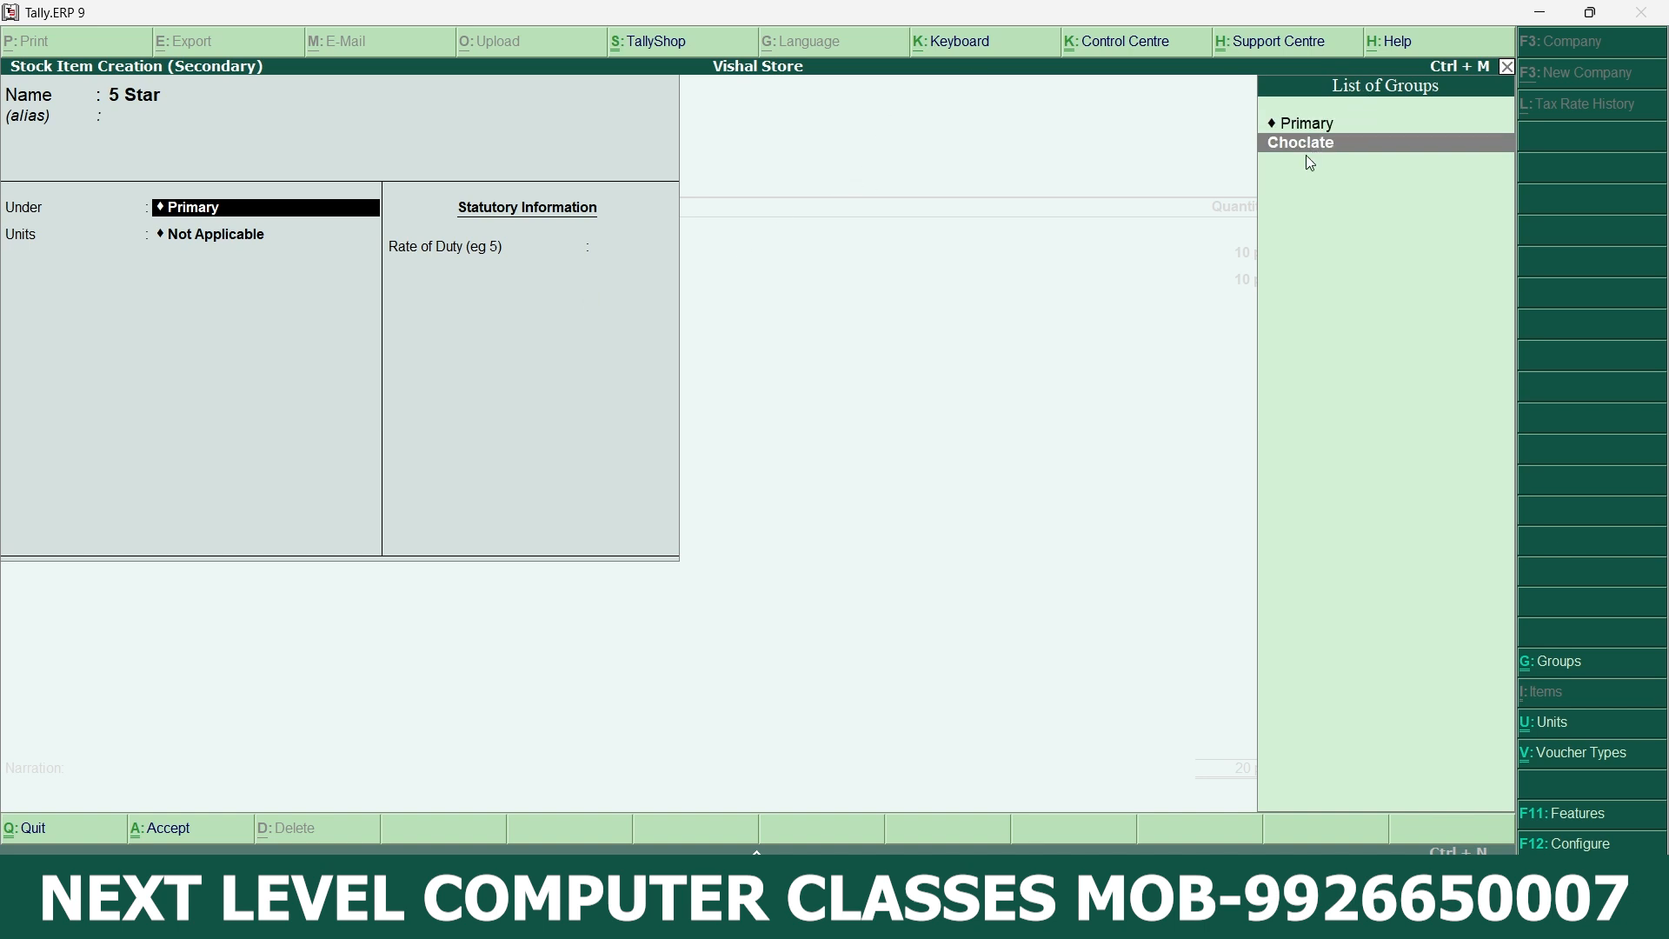
{"action": "left_click", "coordinate": [1311, 148]}
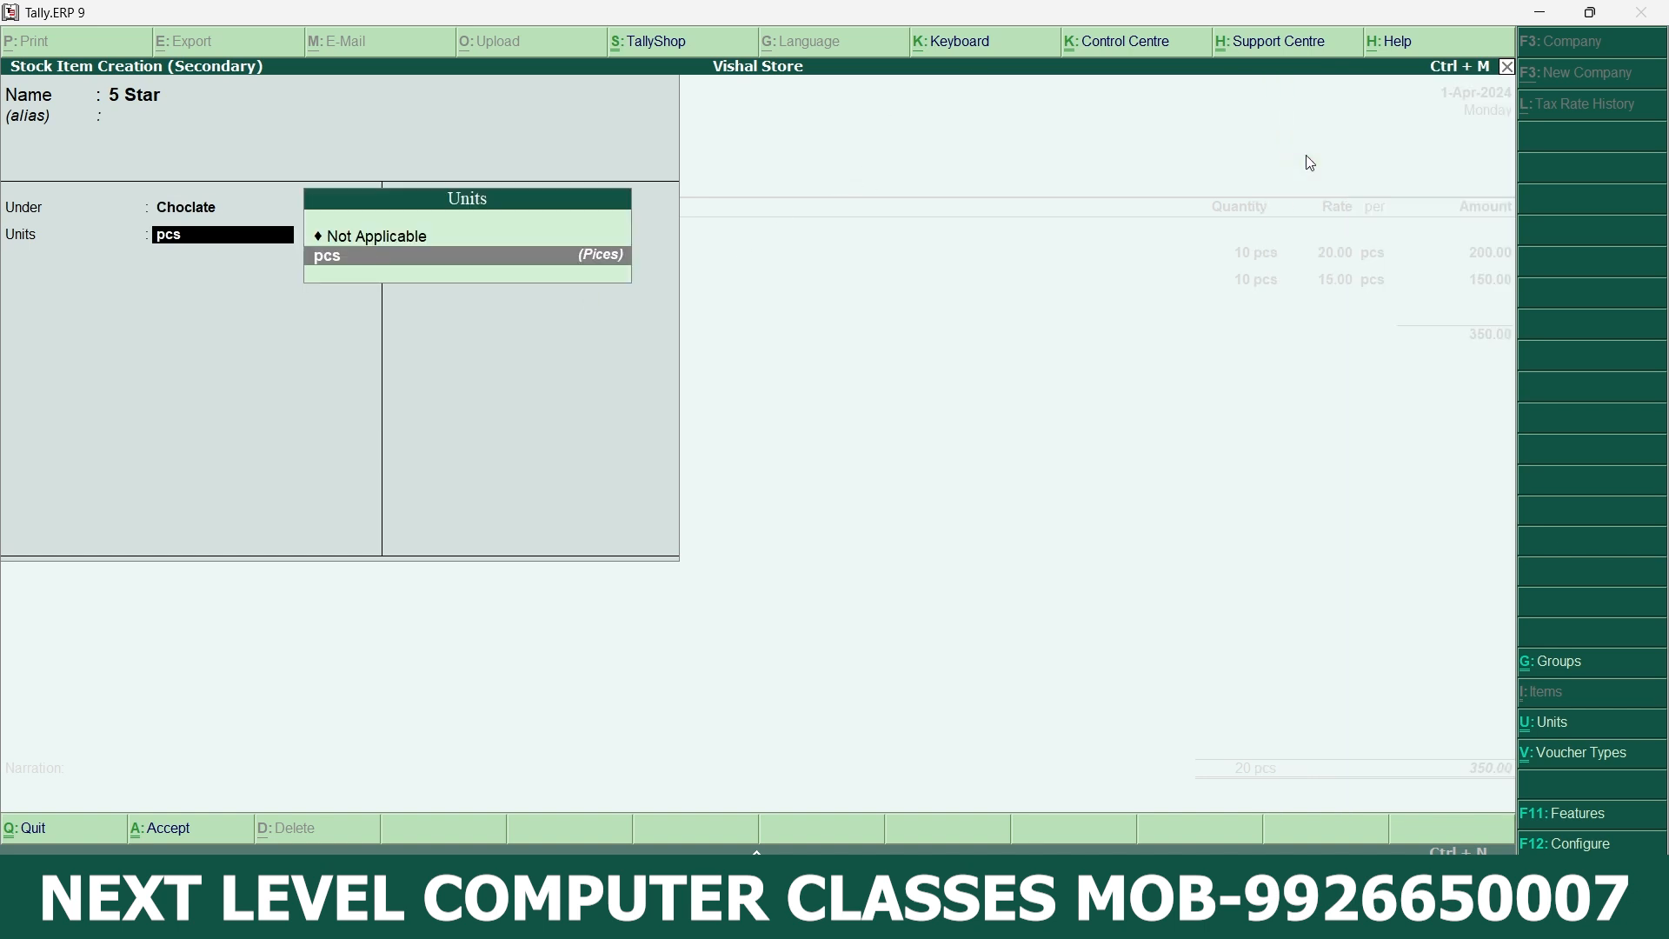
{"action": "key", "text": "Return"}
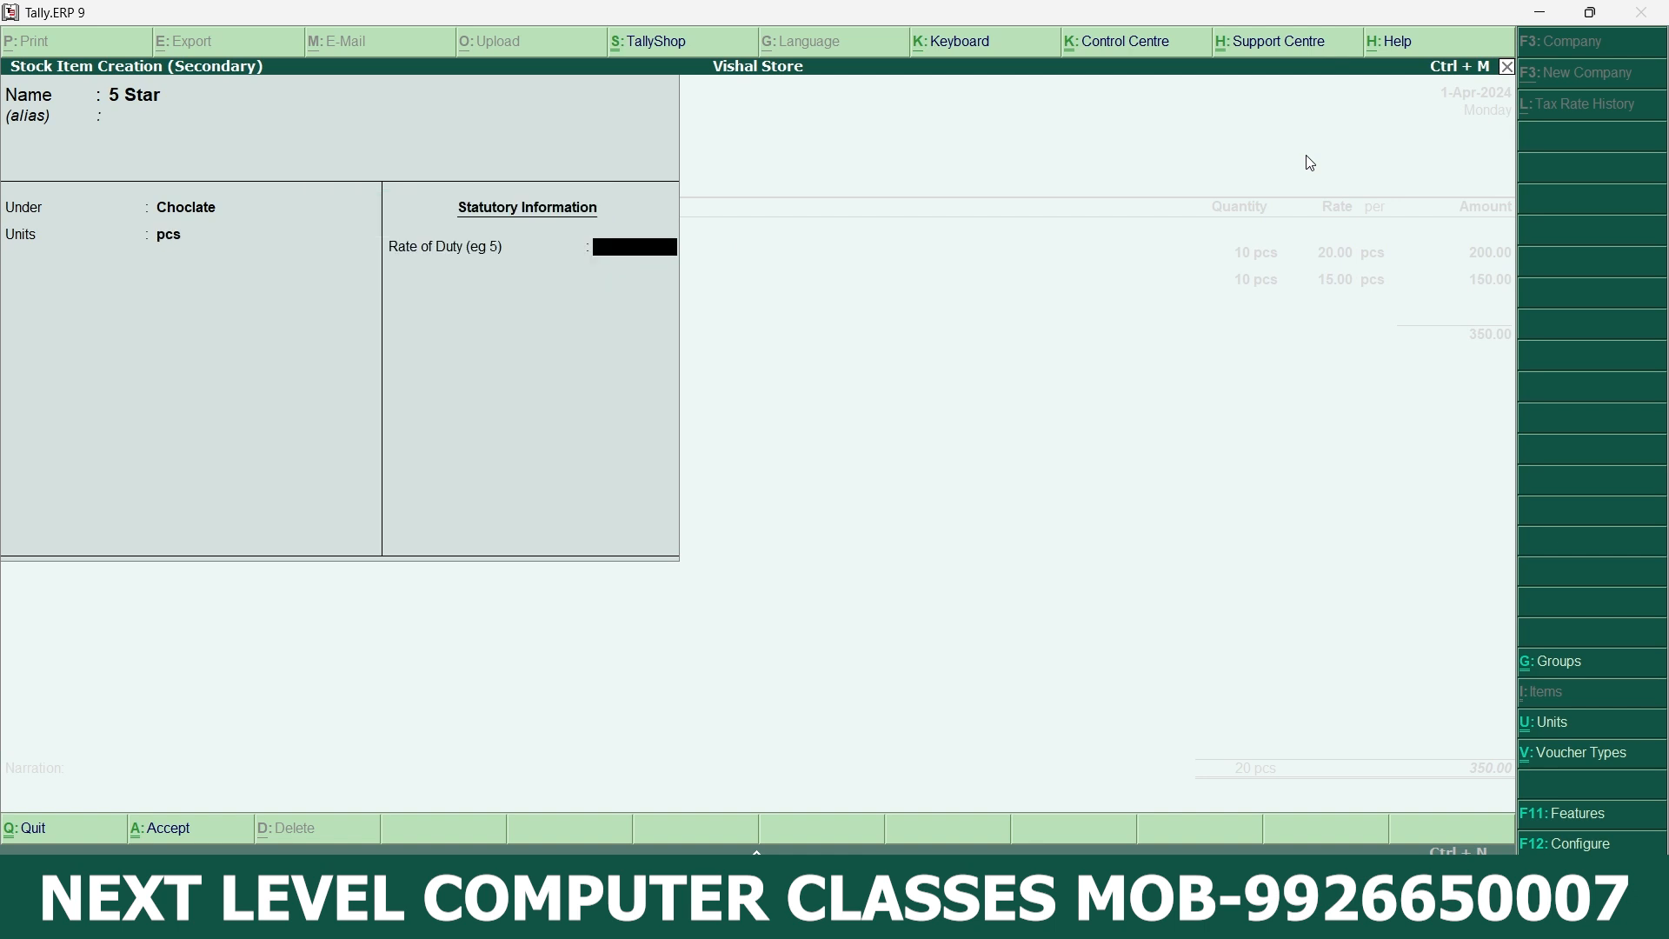
{"action": "key", "text": "Return"}
{"action": "key", "text": "Return"}
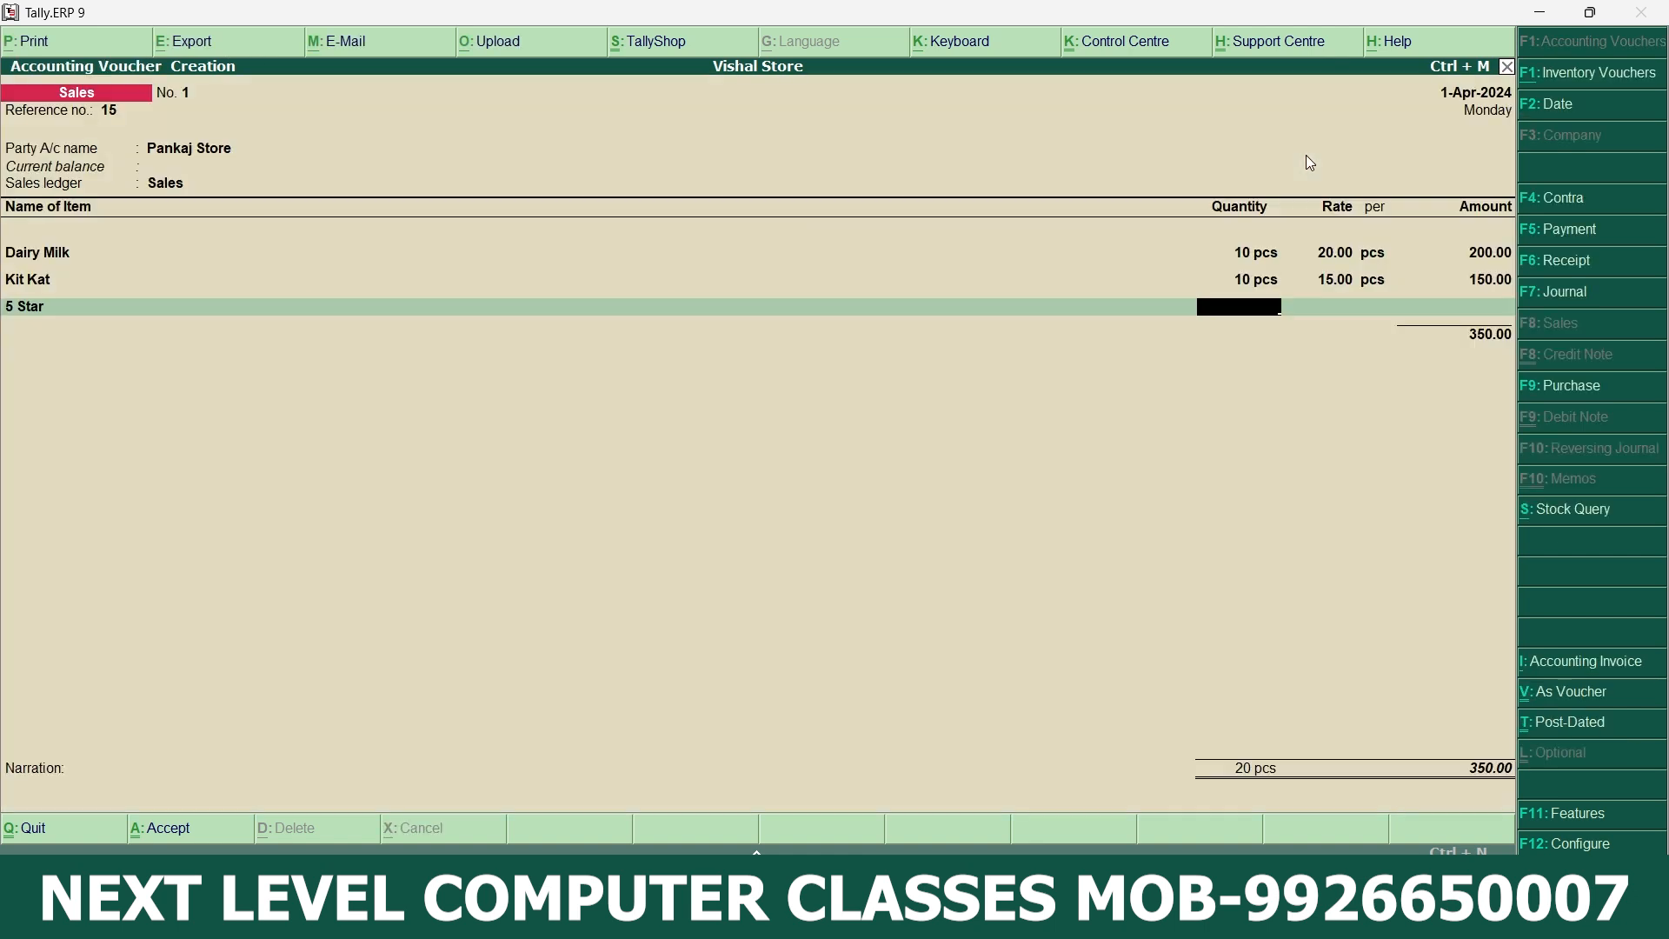
- Enter a quantity of 10 pcs at a rate of 25 per pcs for 5 Star
{"action": "type", "text": "0"}
{"action": "key", "text": "Return"}
{"action": "key", "text": "Return"}
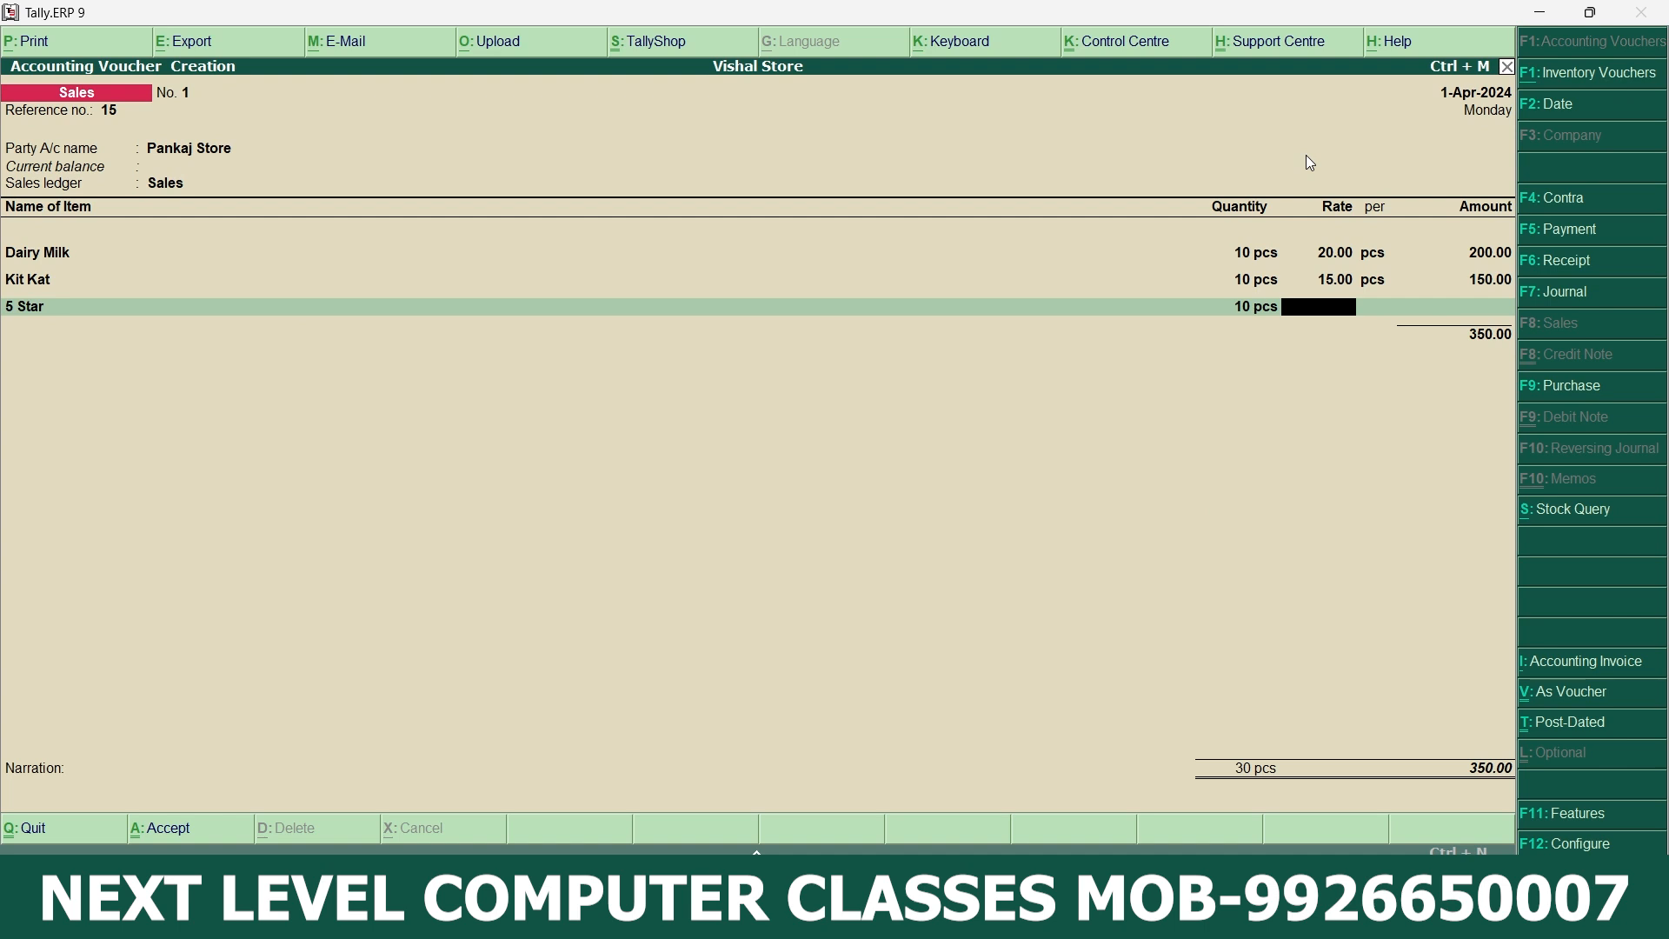
{"action": "type", "text": "25"}
{"action": "key", "text": "Return"}
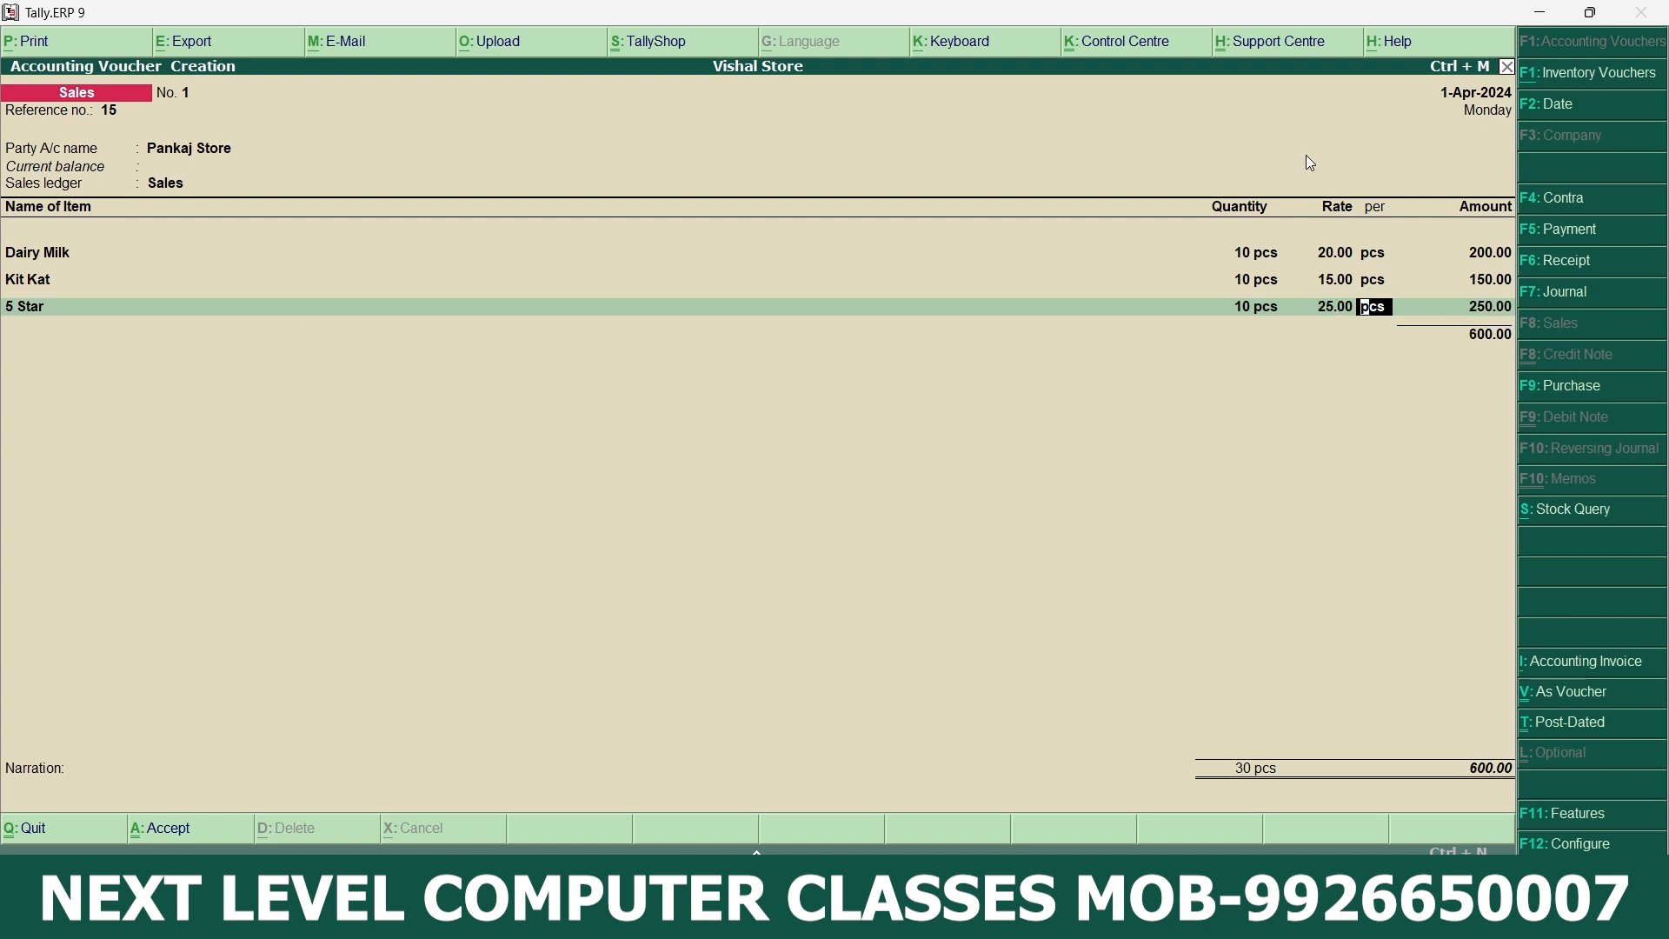
{"action": "key", "text": "Return"}
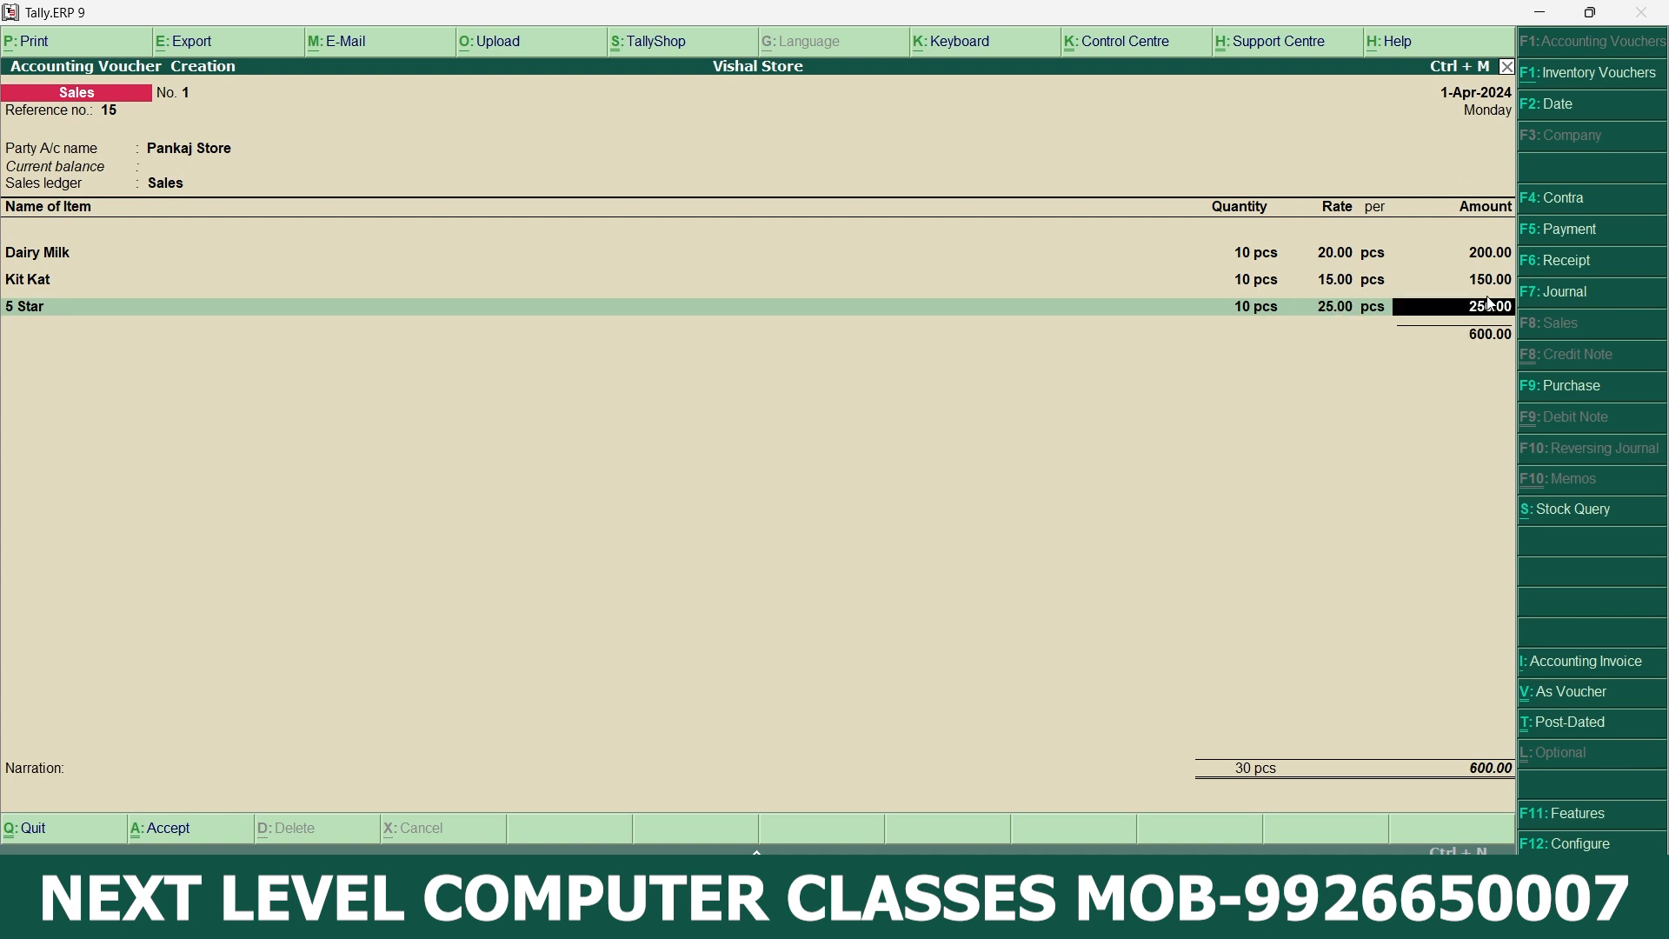
{"action": "key", "text": "Return"}
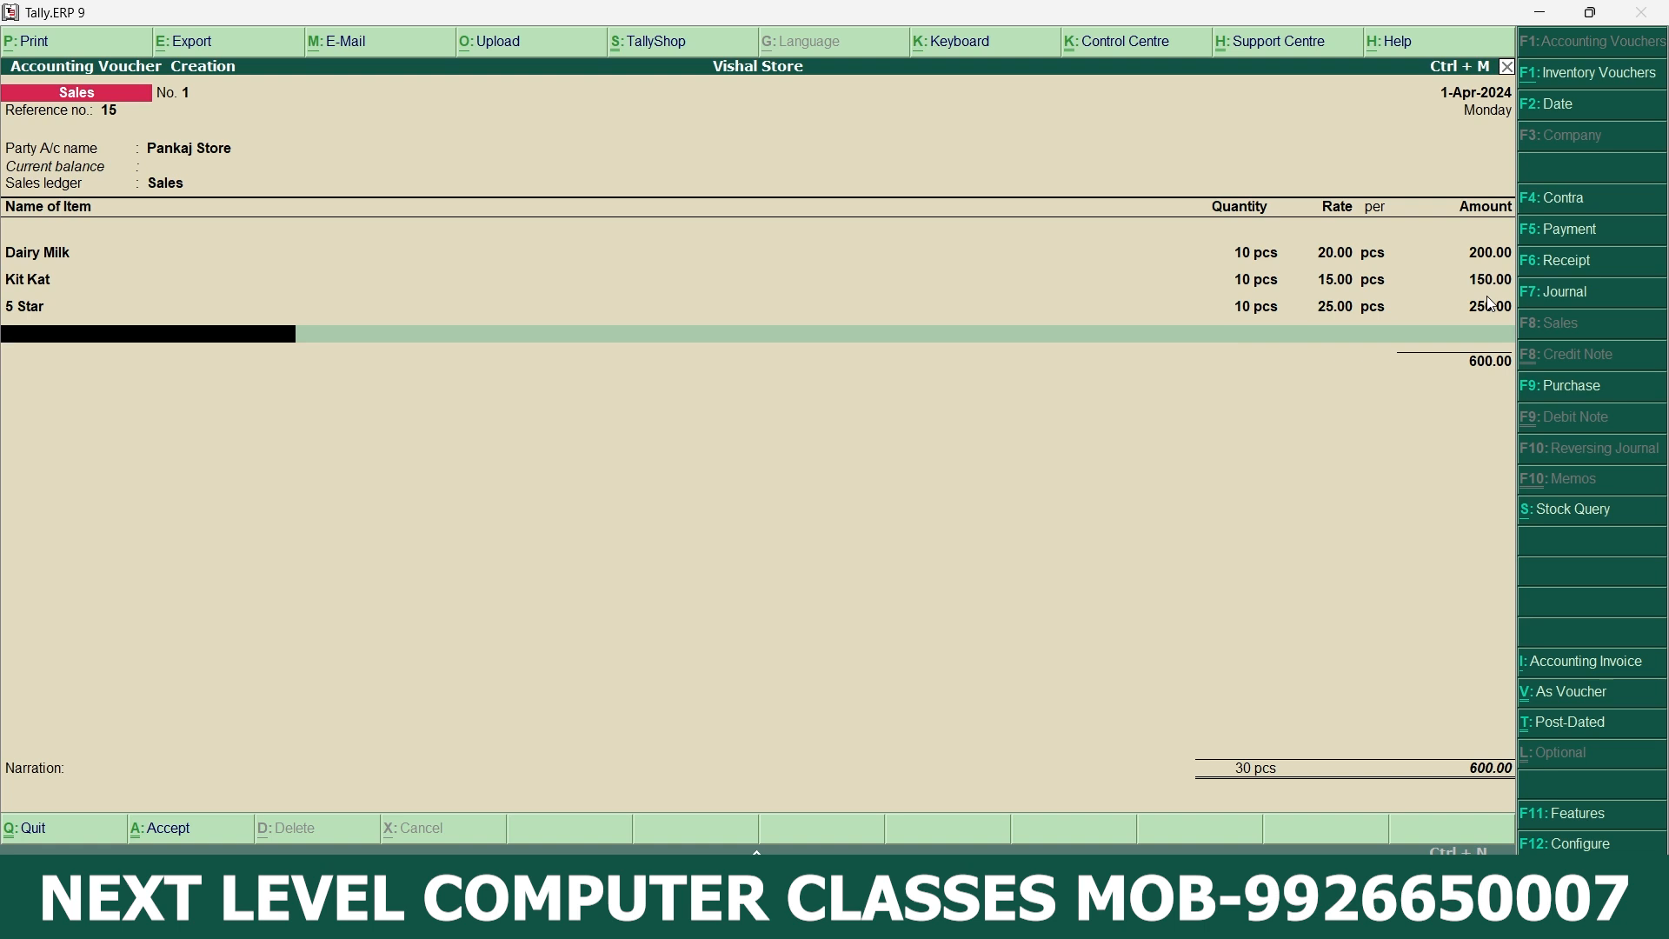
- Create the stock item Parle G from the voucher's item field, under the Choclate group with the unit pcs
{"action": "key", "text": "alt+c"}
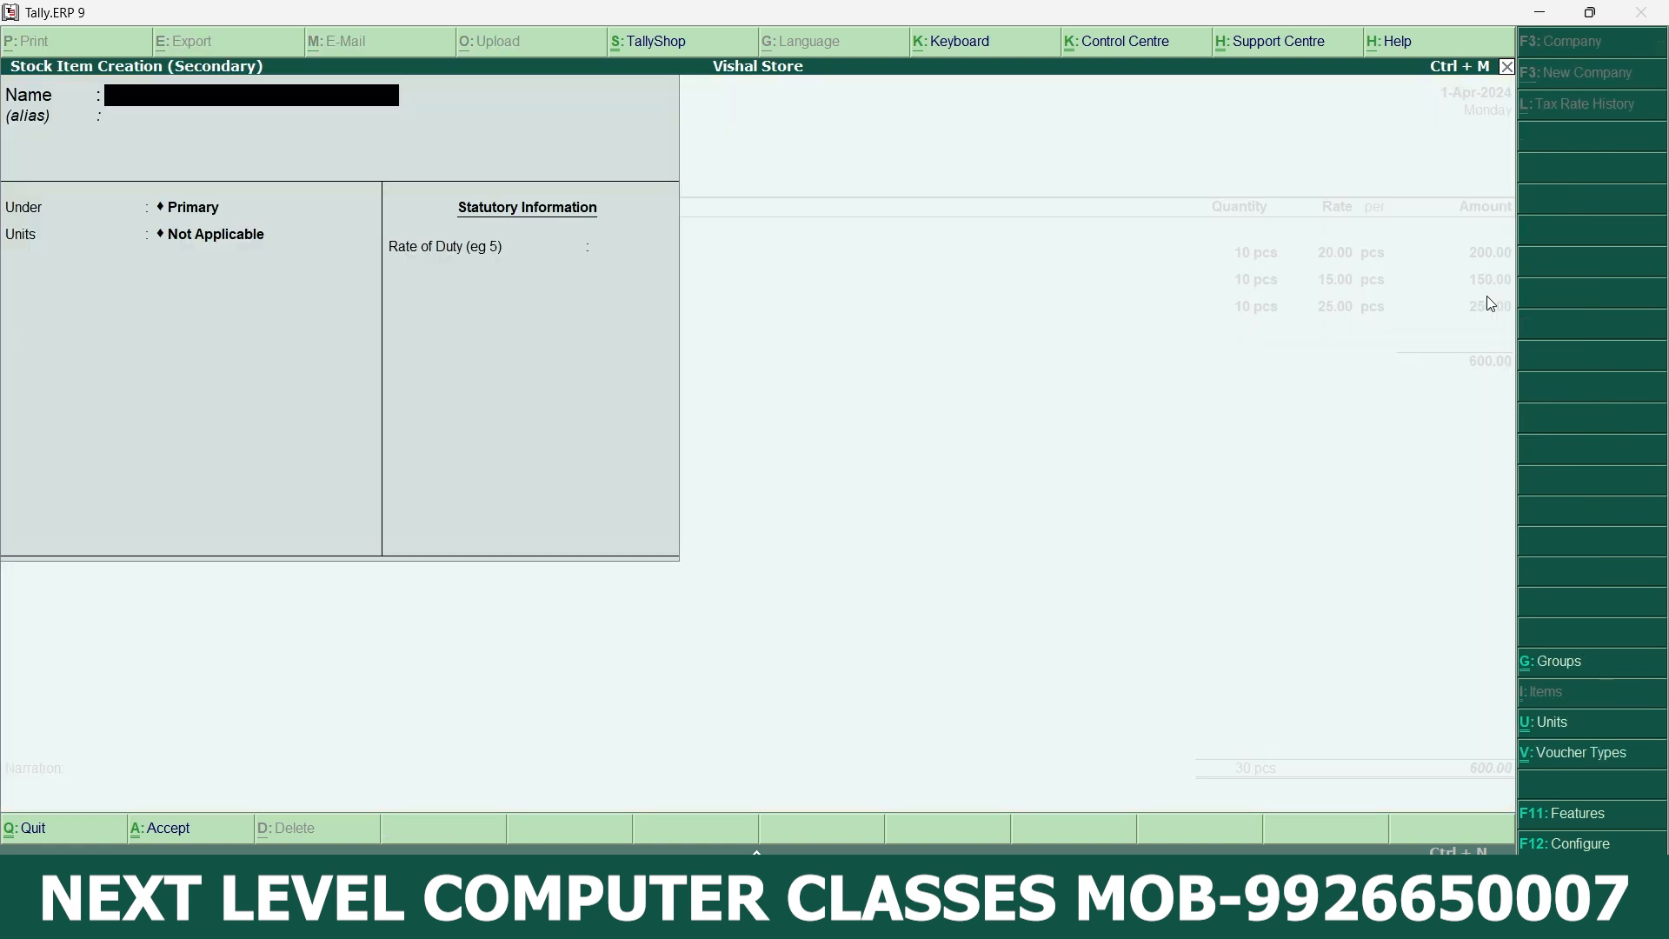
{"action": "type", "text": "Parle G"}
{"action": "key", "text": "Return"}
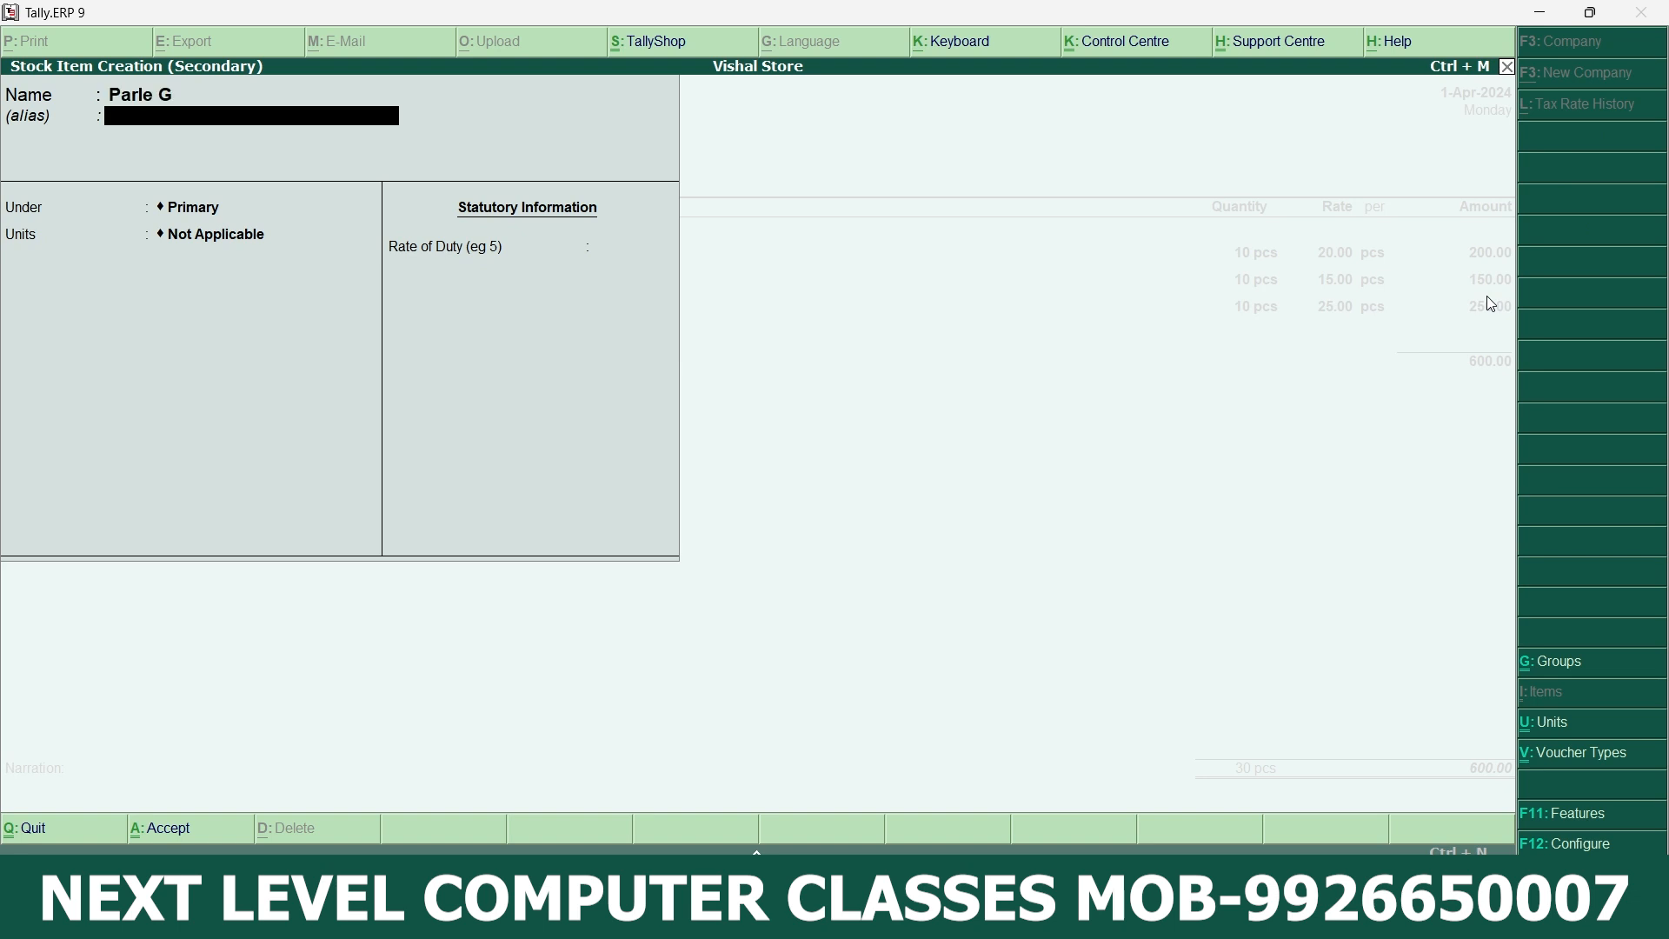
{"action": "key", "text": "Return"}
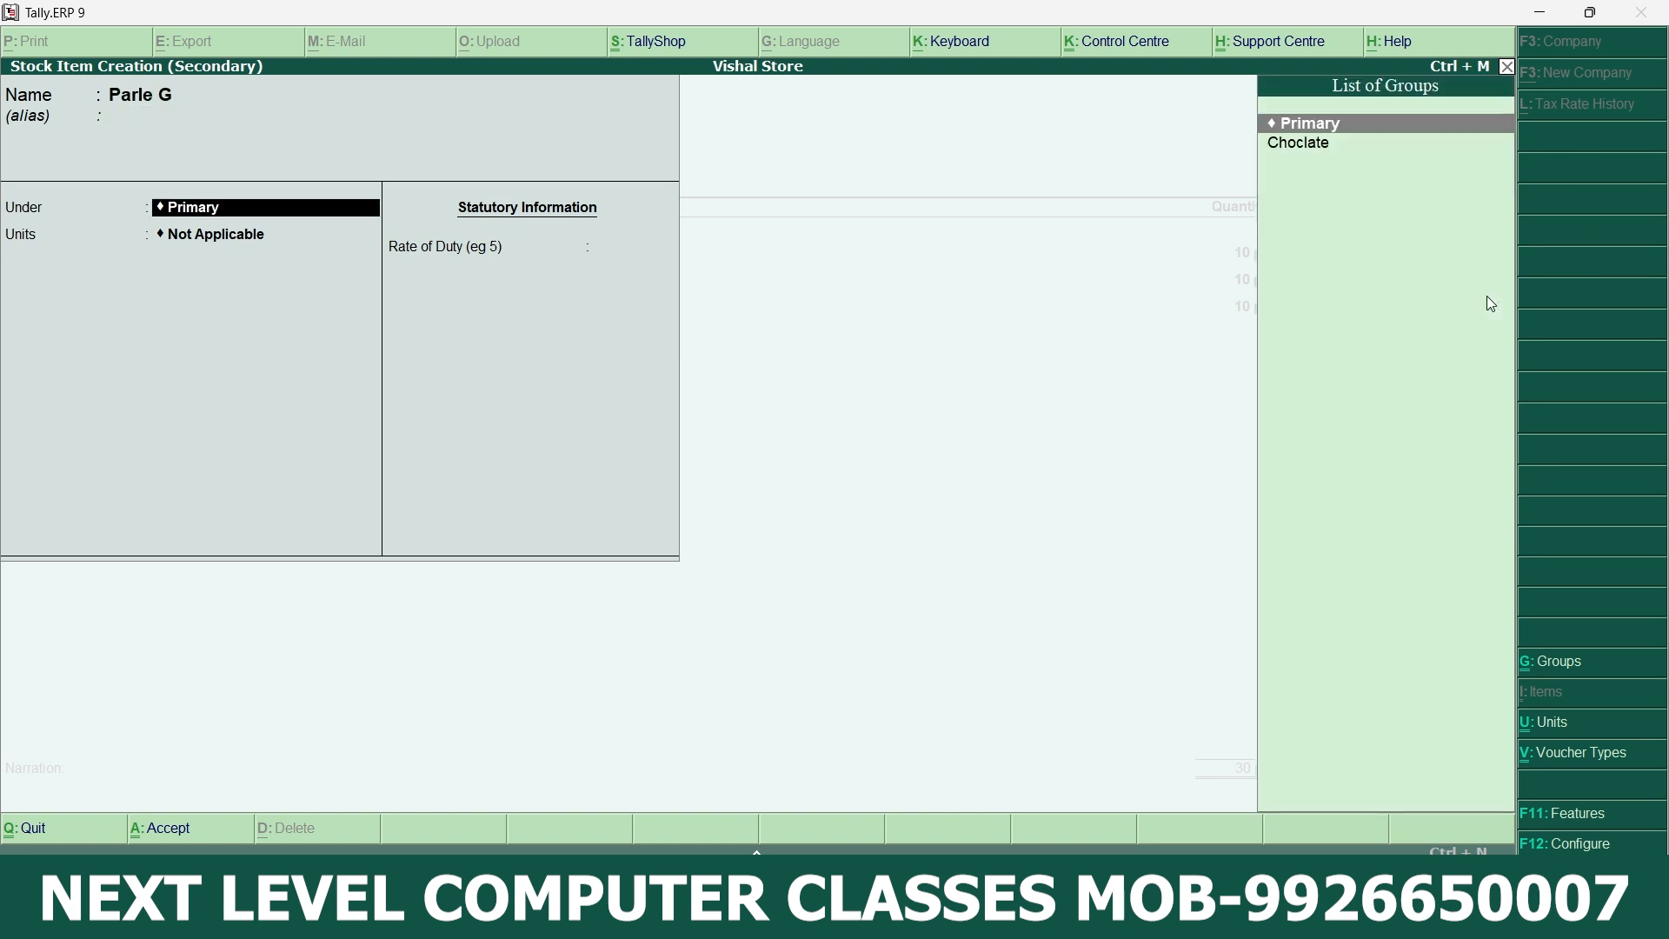
{"action": "key", "text": "Down"}
{"action": "key", "text": "Return"}
{"action": "key", "text": "Down"}
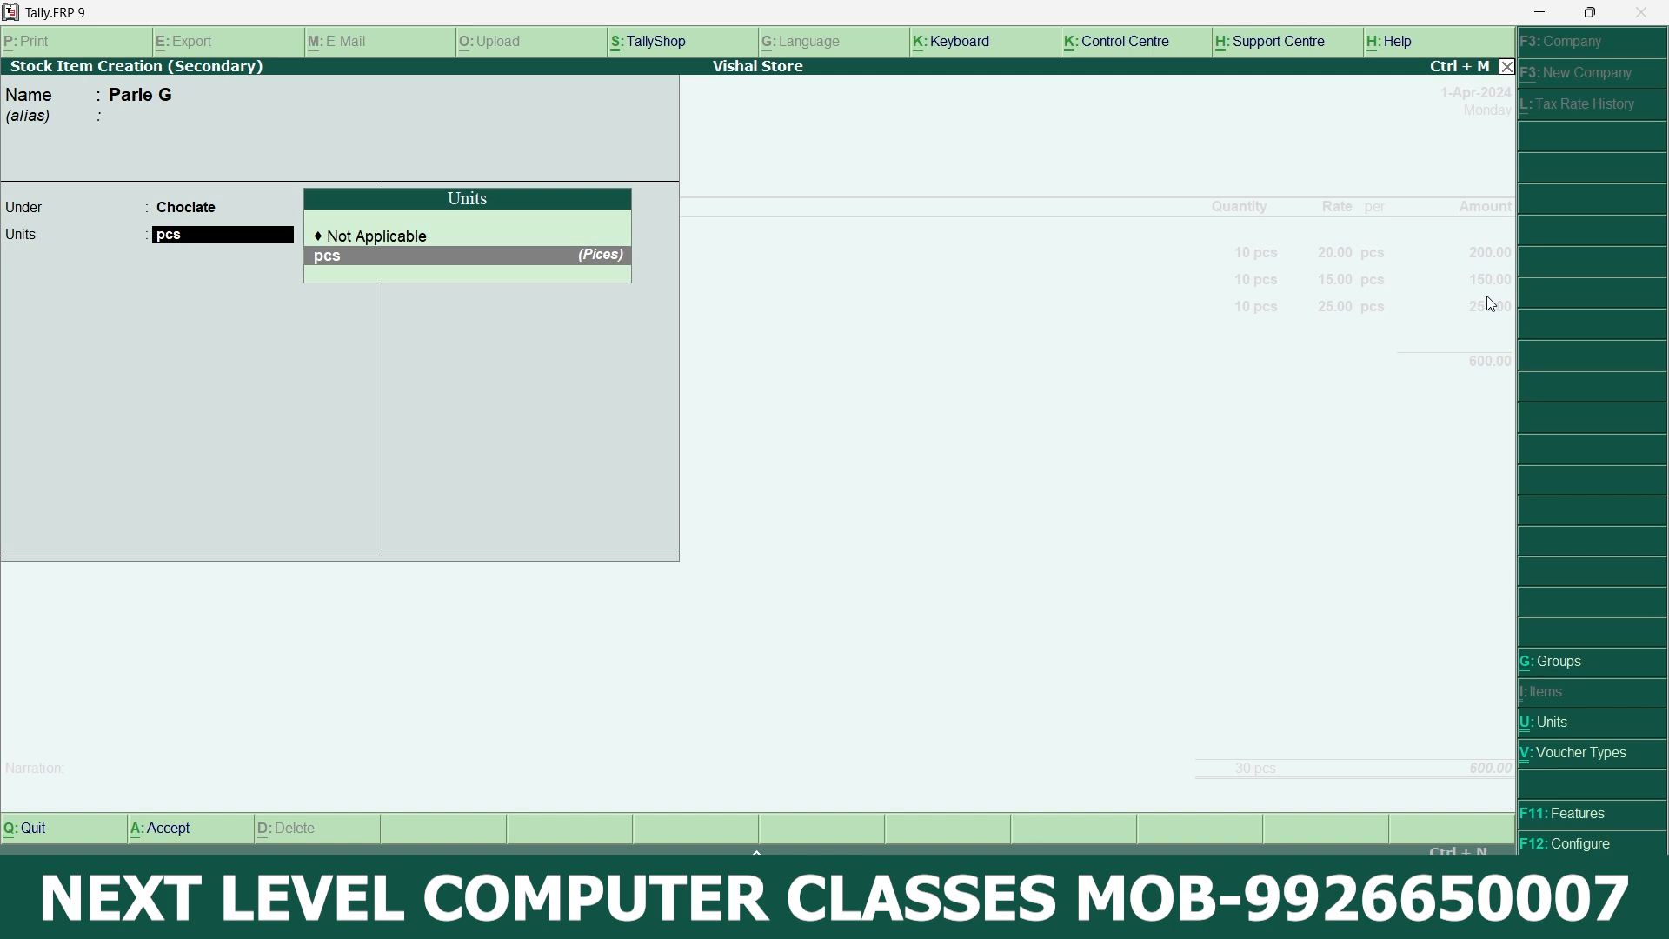
{"action": "key", "text": "Return"}
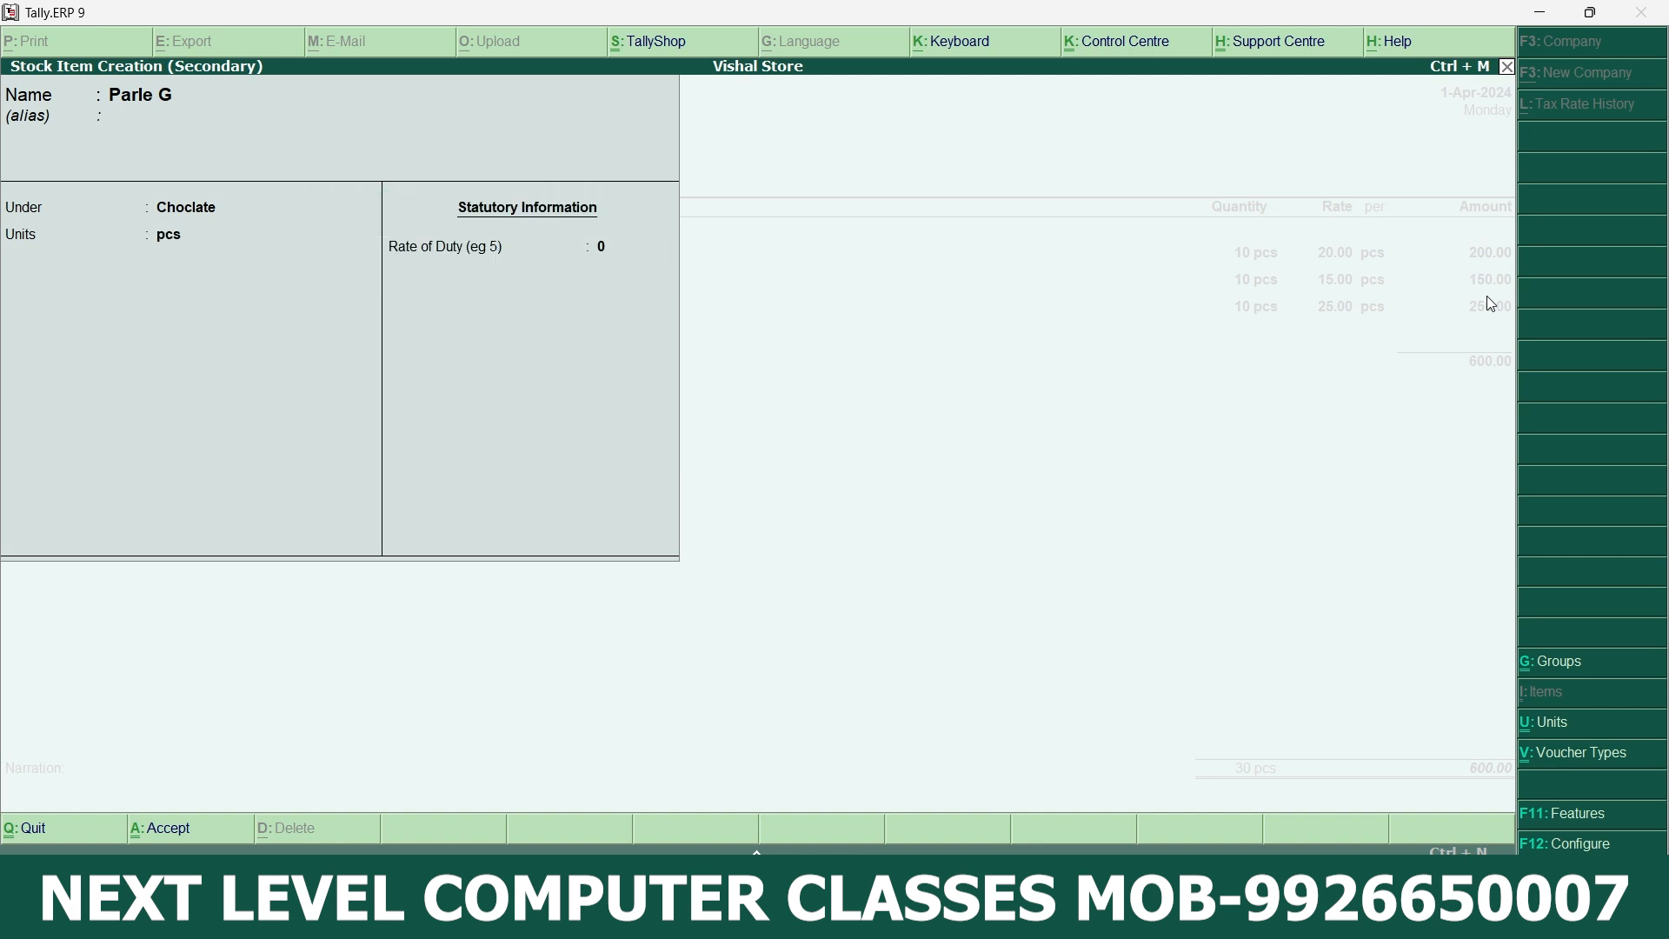
{"action": "key", "text": "ctrl+a"}
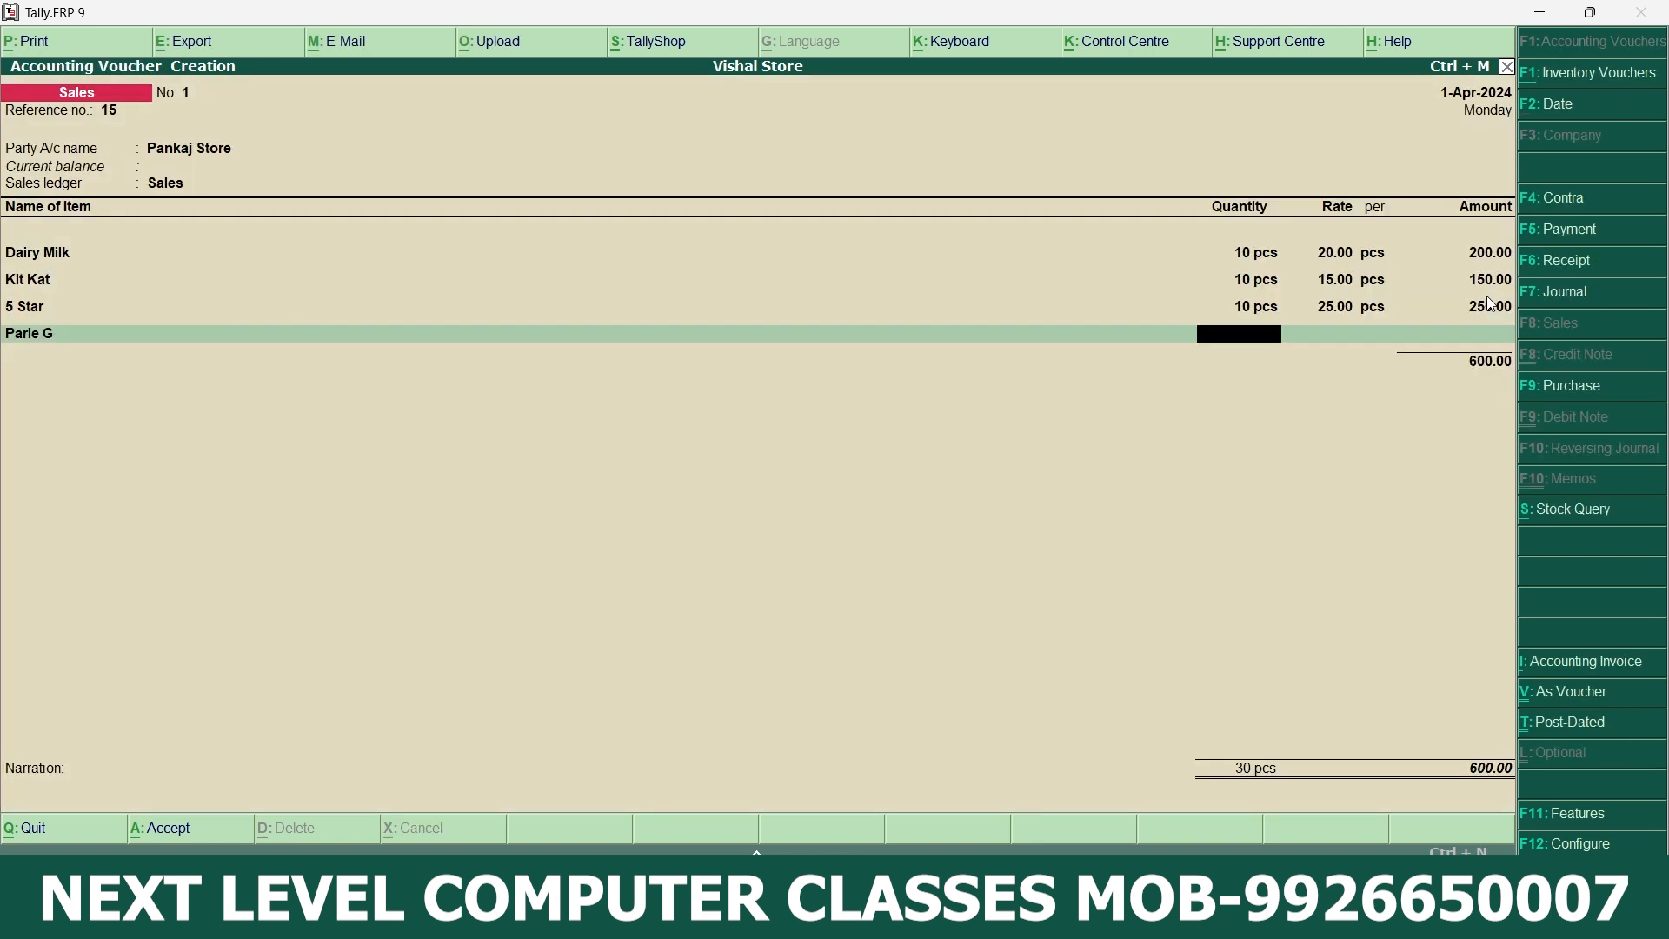
- Enter a quantity of 10 pcs at a rate of 10 per pcs for Parle G
{"action": "type", "text": "10"}
{"action": "key", "text": "Return"}
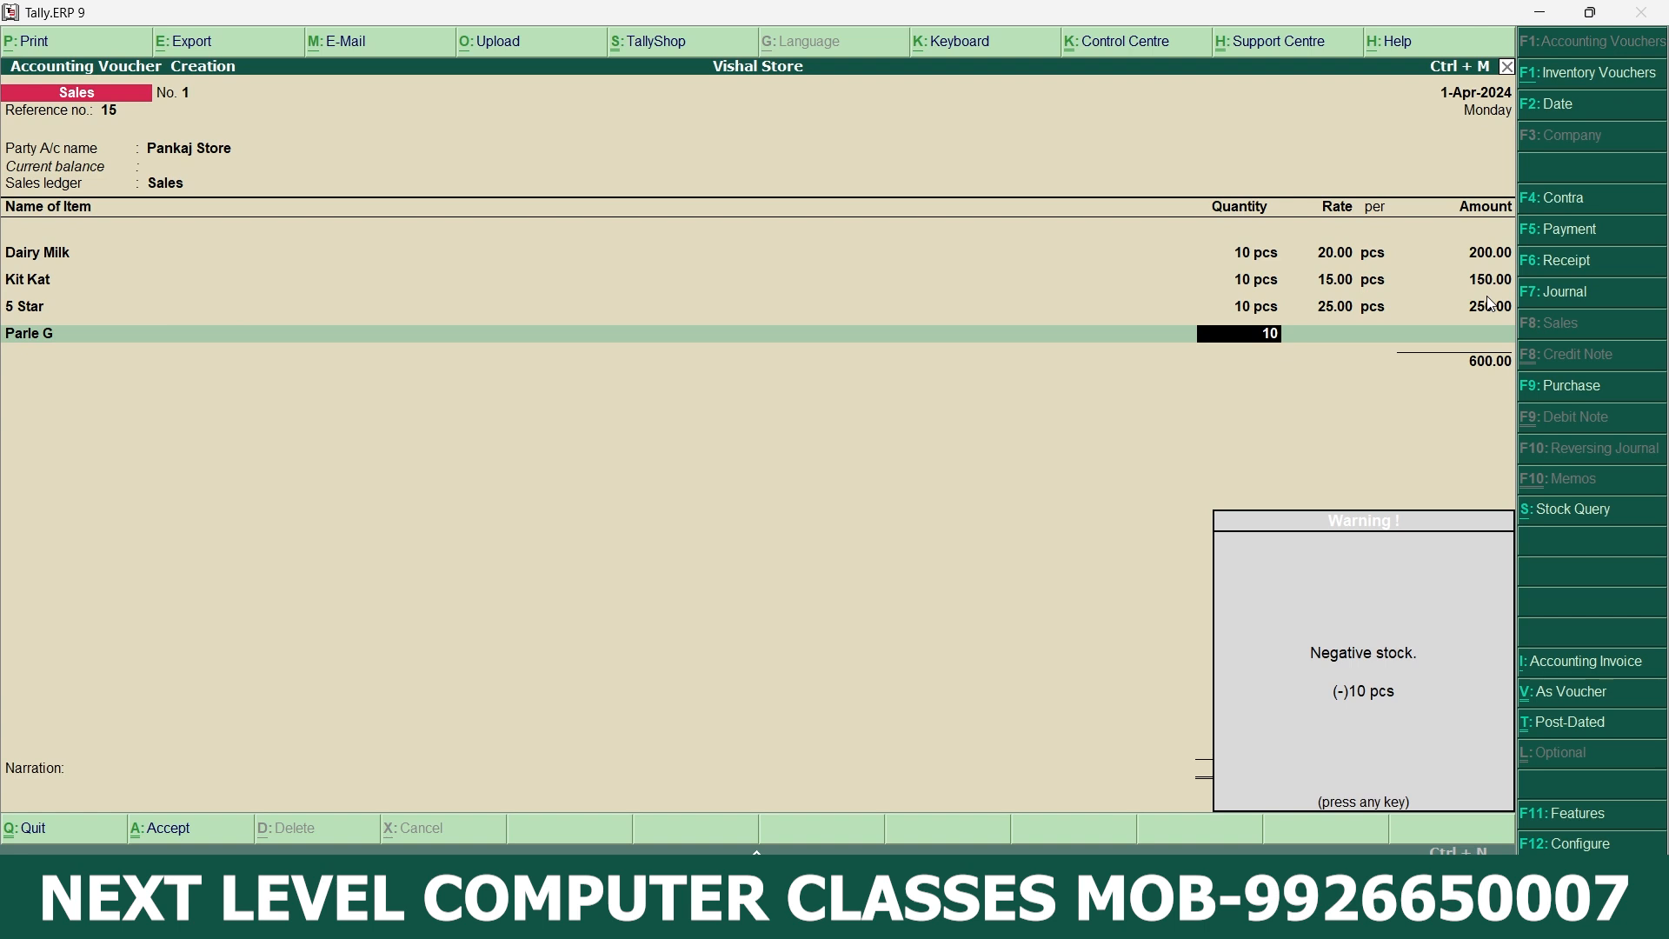
{"action": "key", "text": "Return"}
{"action": "type", "text": "10"}
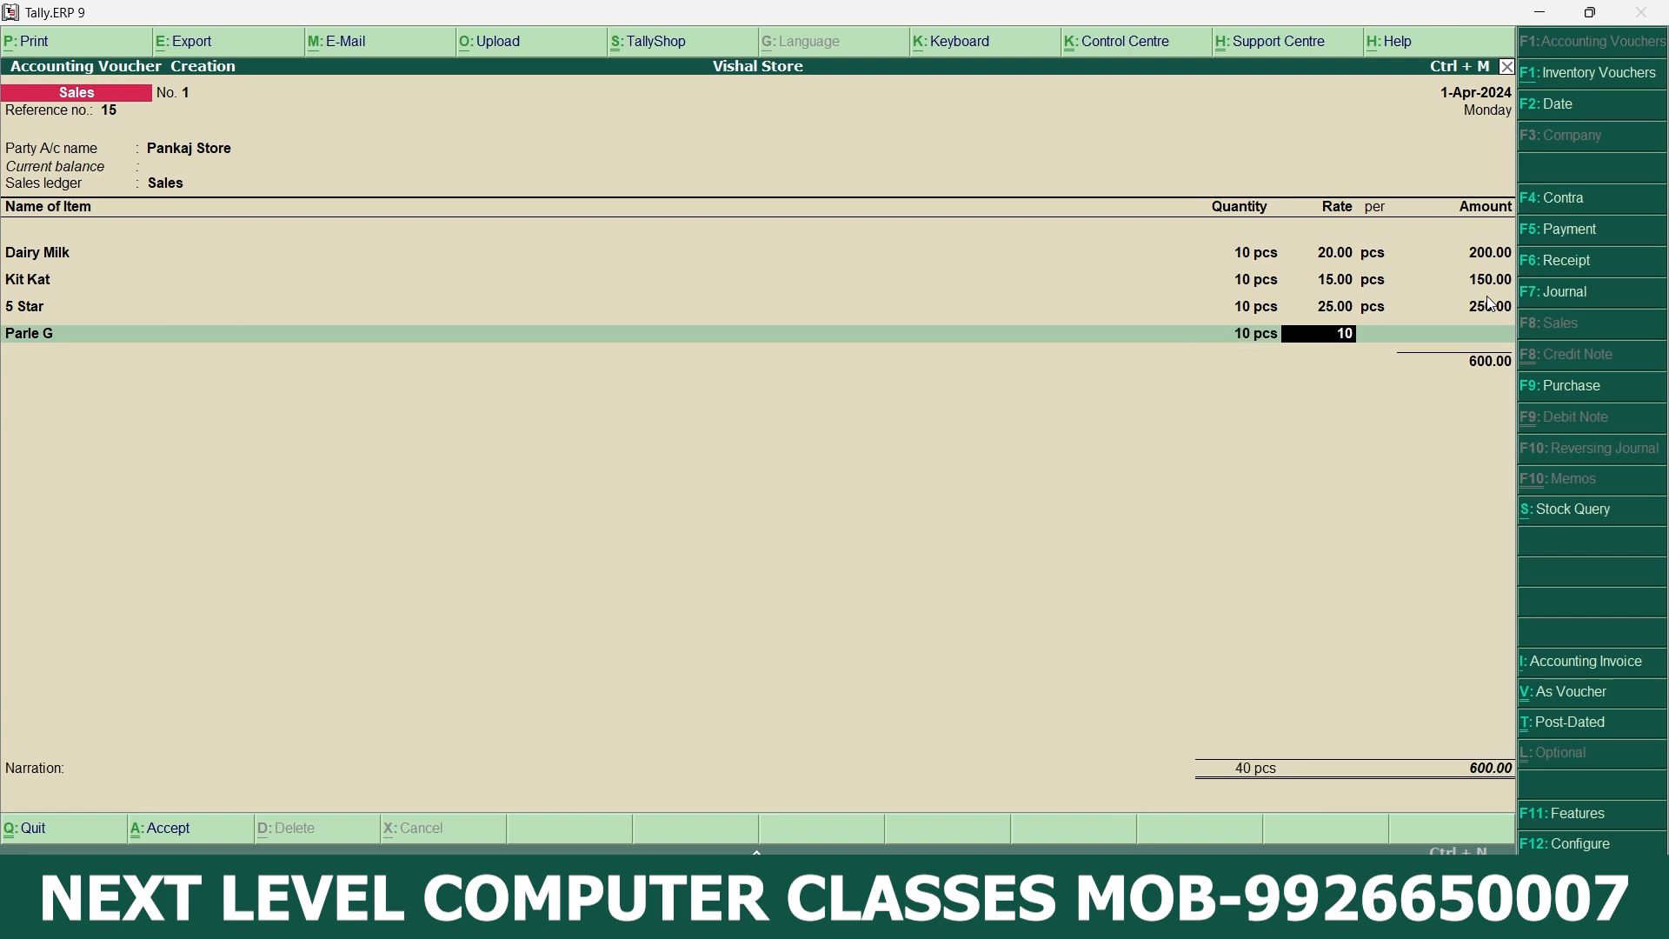
{"action": "key", "text": "Return"}
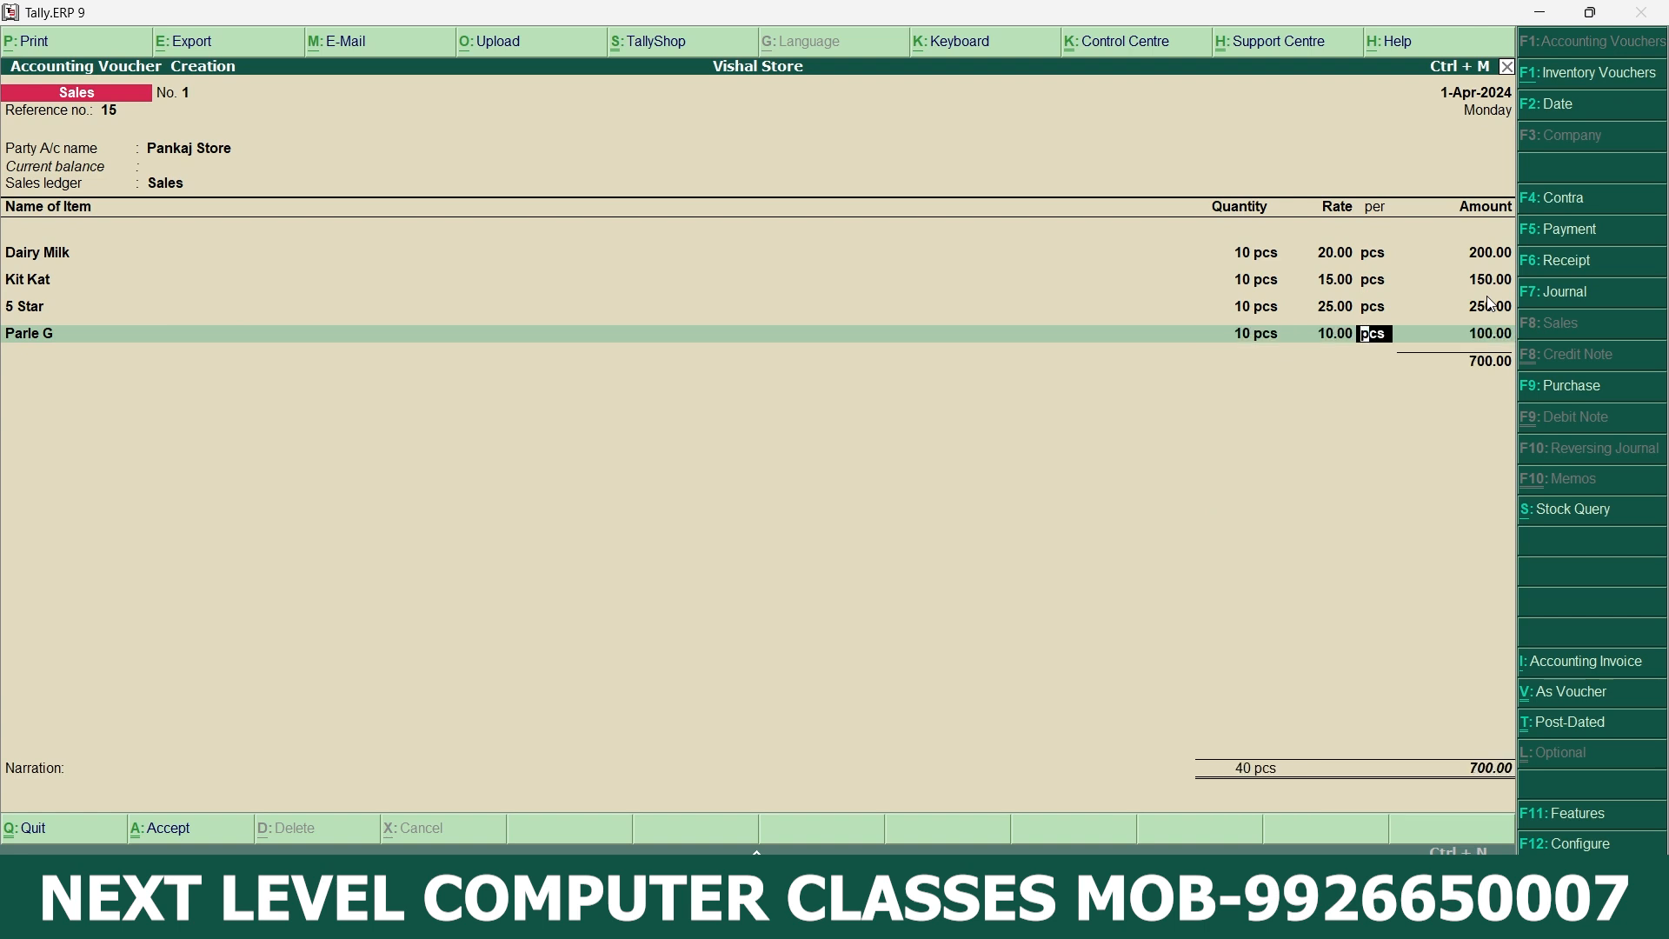
{"action": "key", "text": "Return"}
{"action": "key", "text": "Return"}
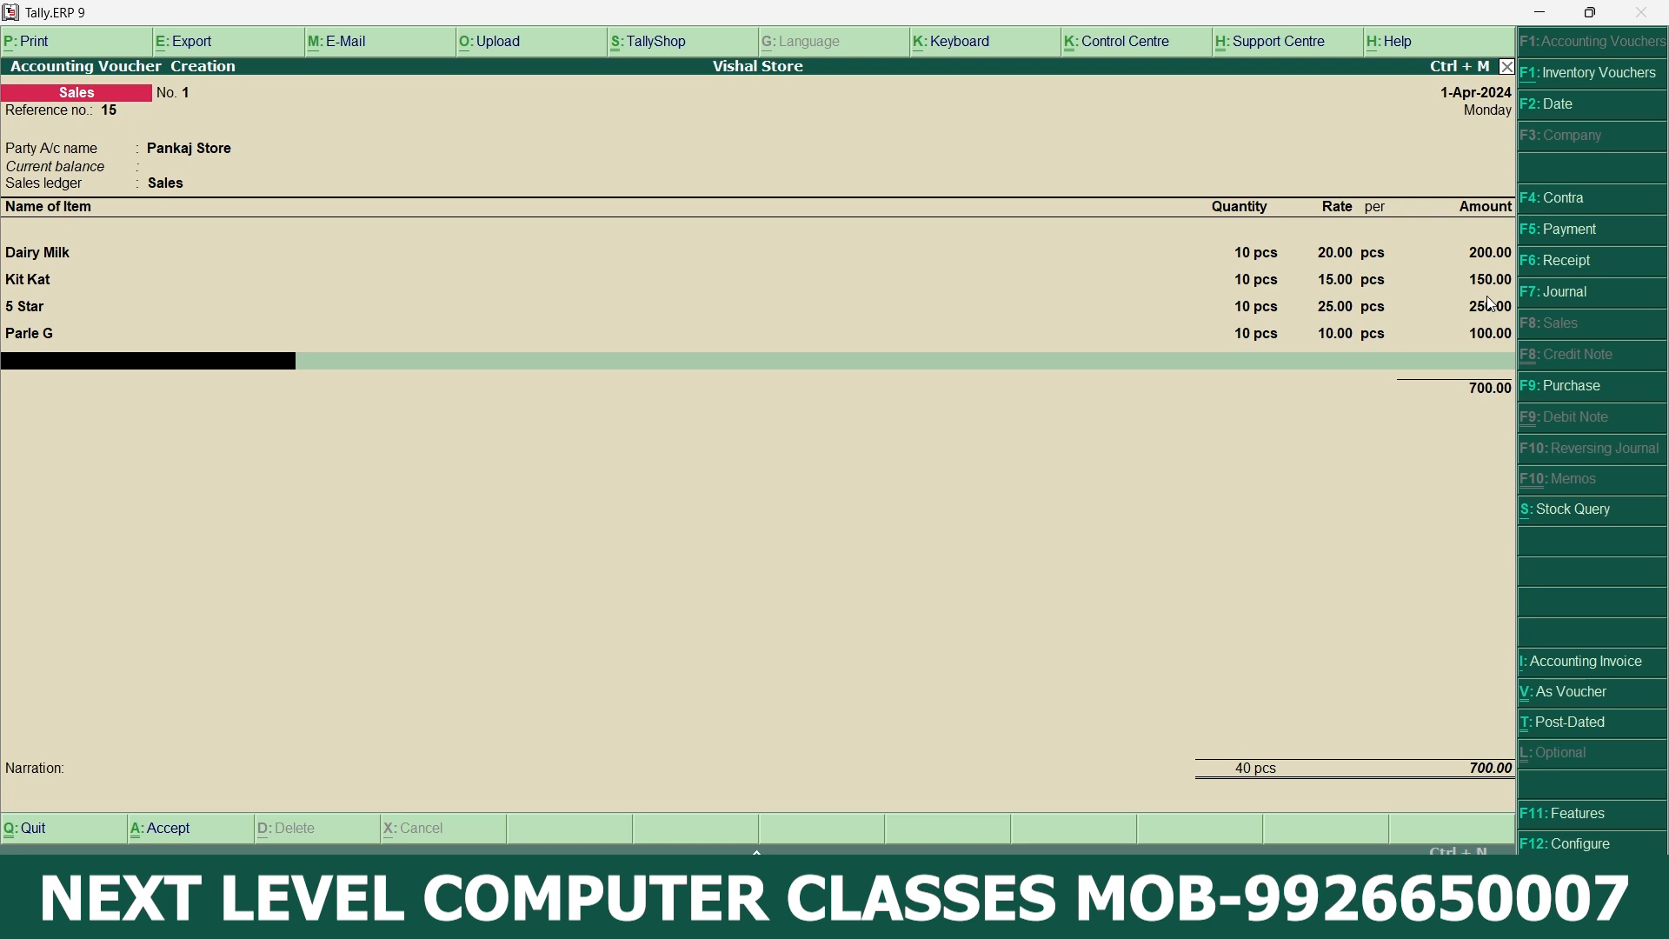
- Create the stock item Perk from the voucher's item field, under the Choclate group with the unit pcs
{"action": "key", "text": "alt+c"}
{"action": "type", "text": "Perk"}
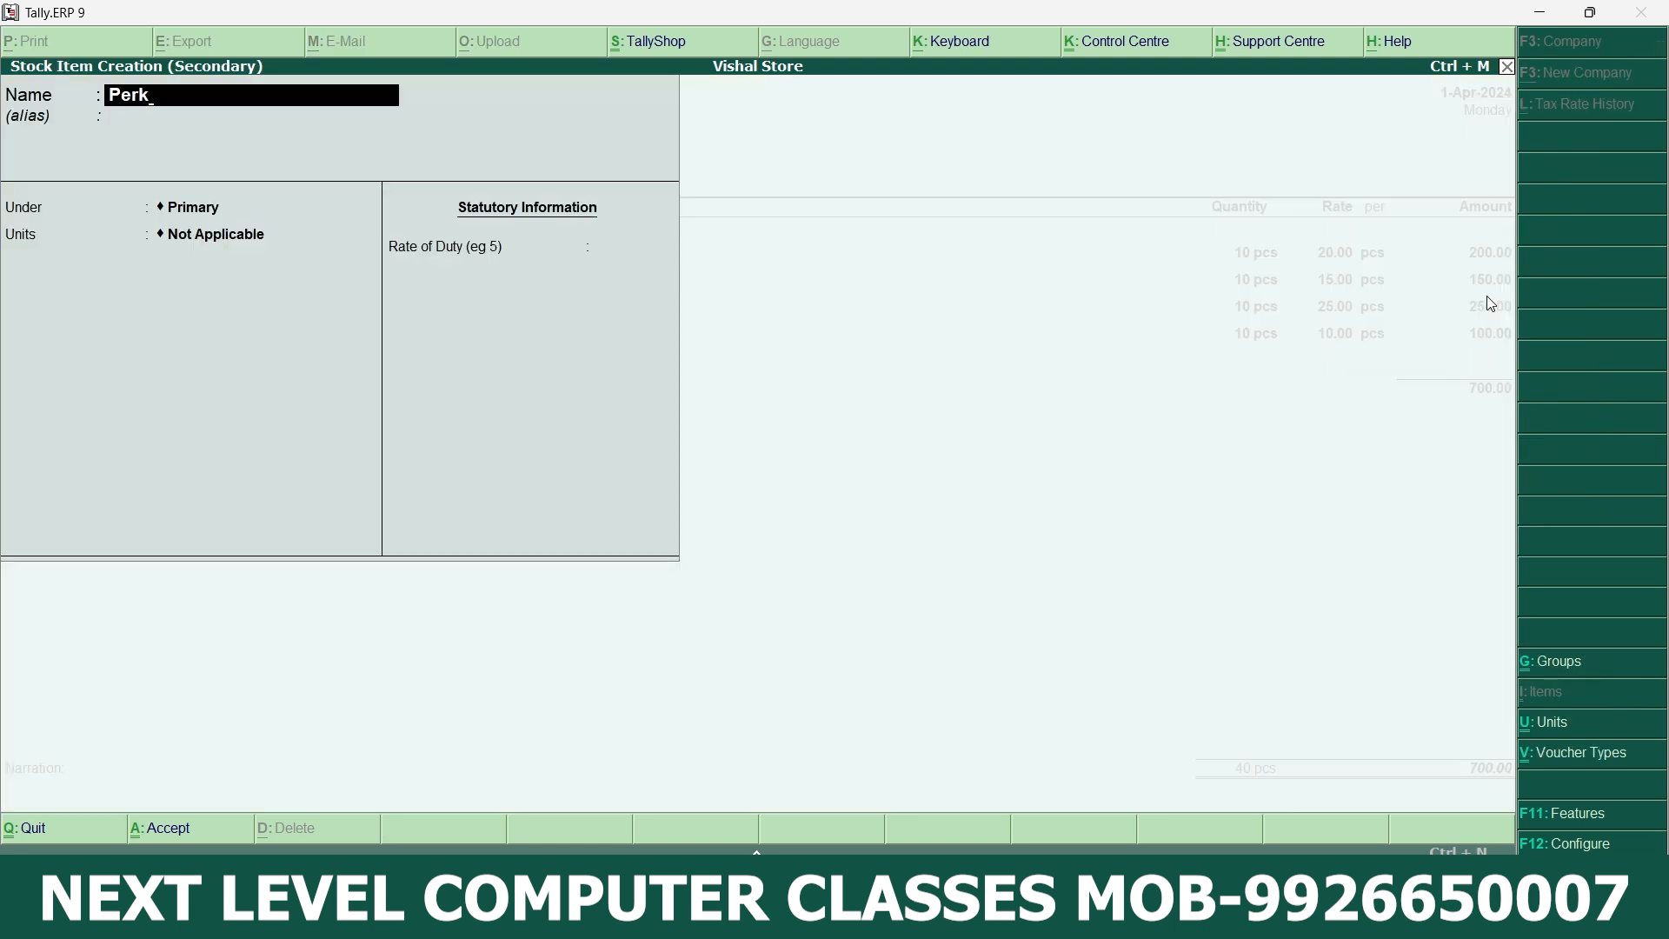
{"action": "key", "text": "Return"}
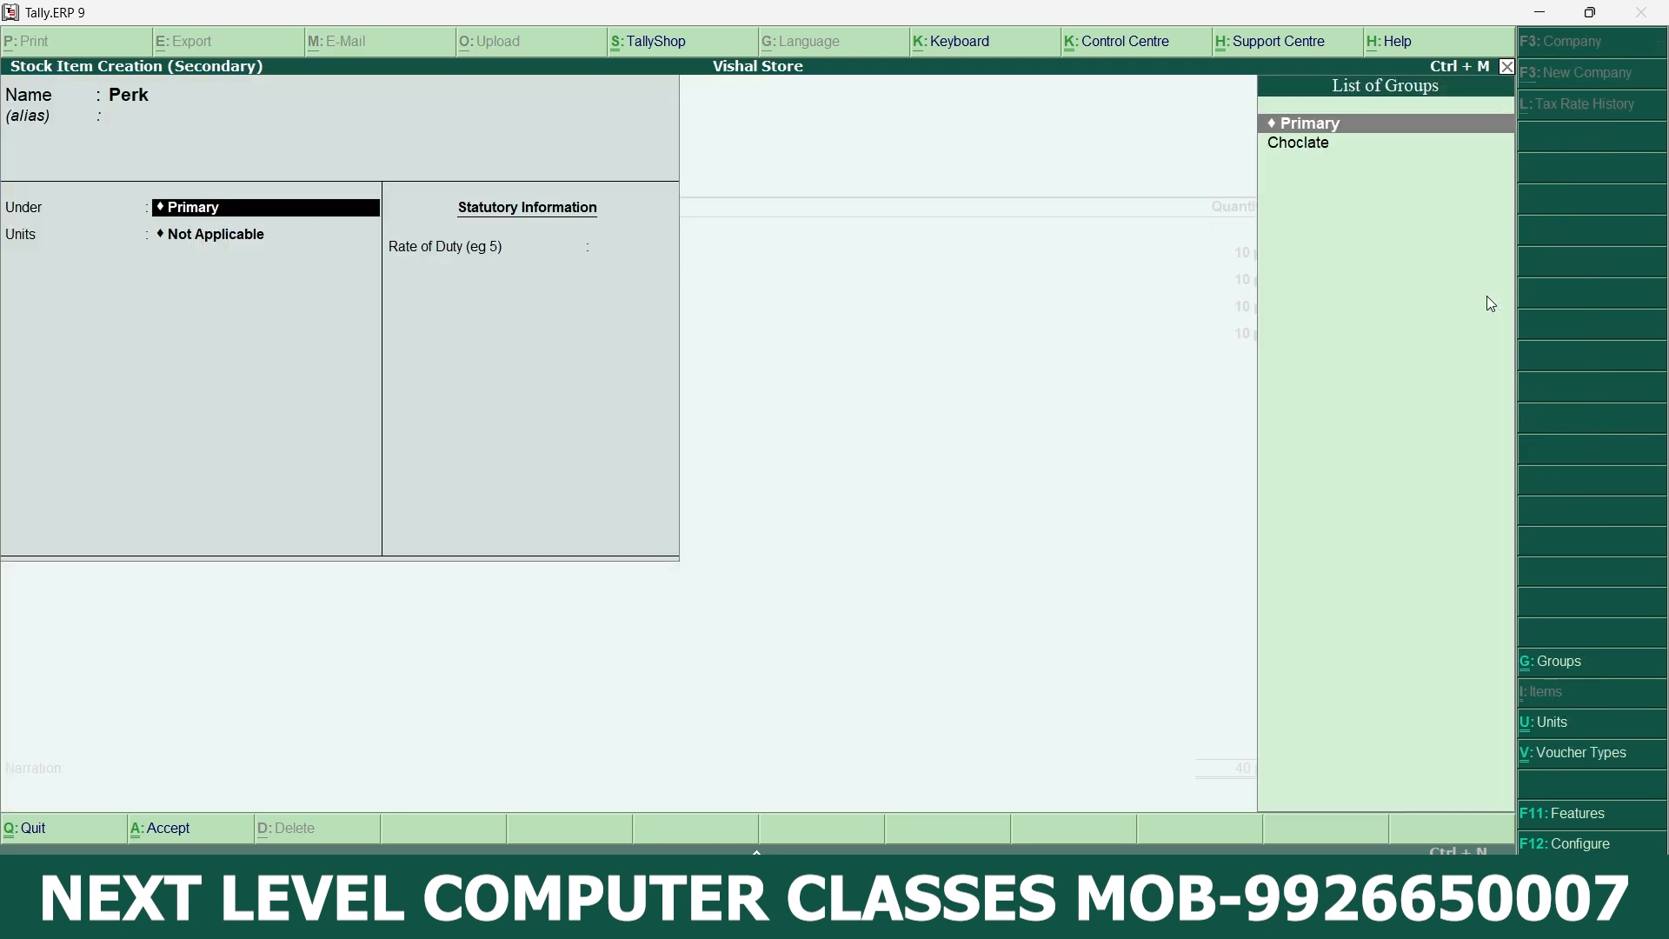
{"action": "key", "text": "Down"}
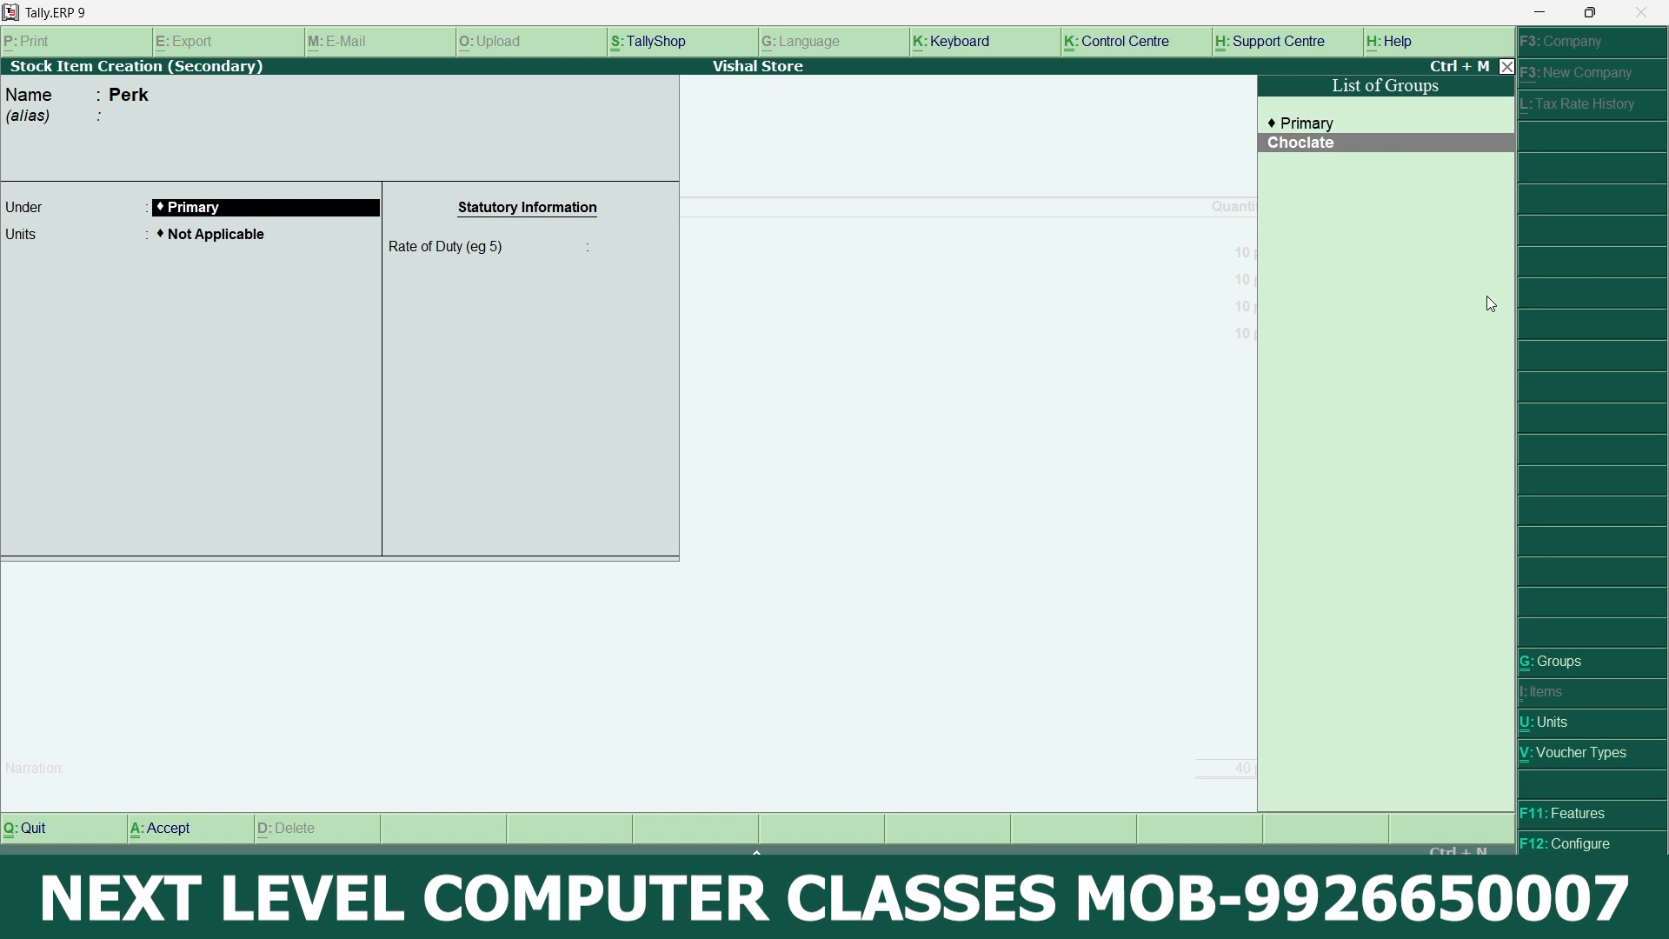
{"action": "key", "text": "Return"}
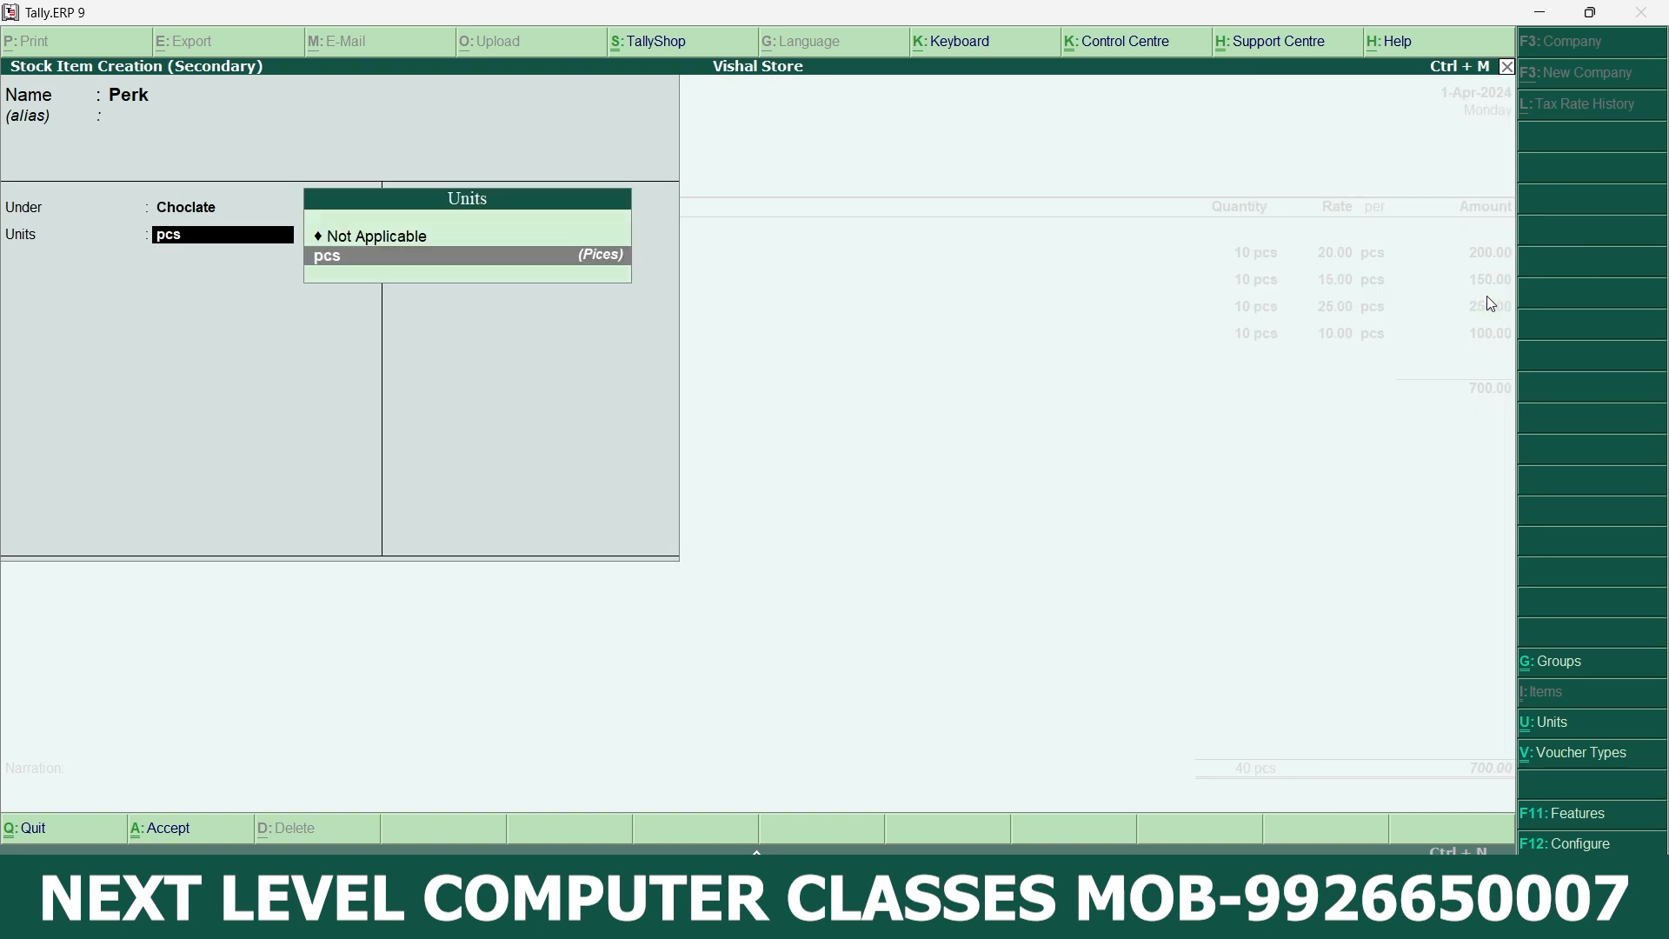
{"action": "key", "text": "Return"}
{"action": "key", "text": "Return"}
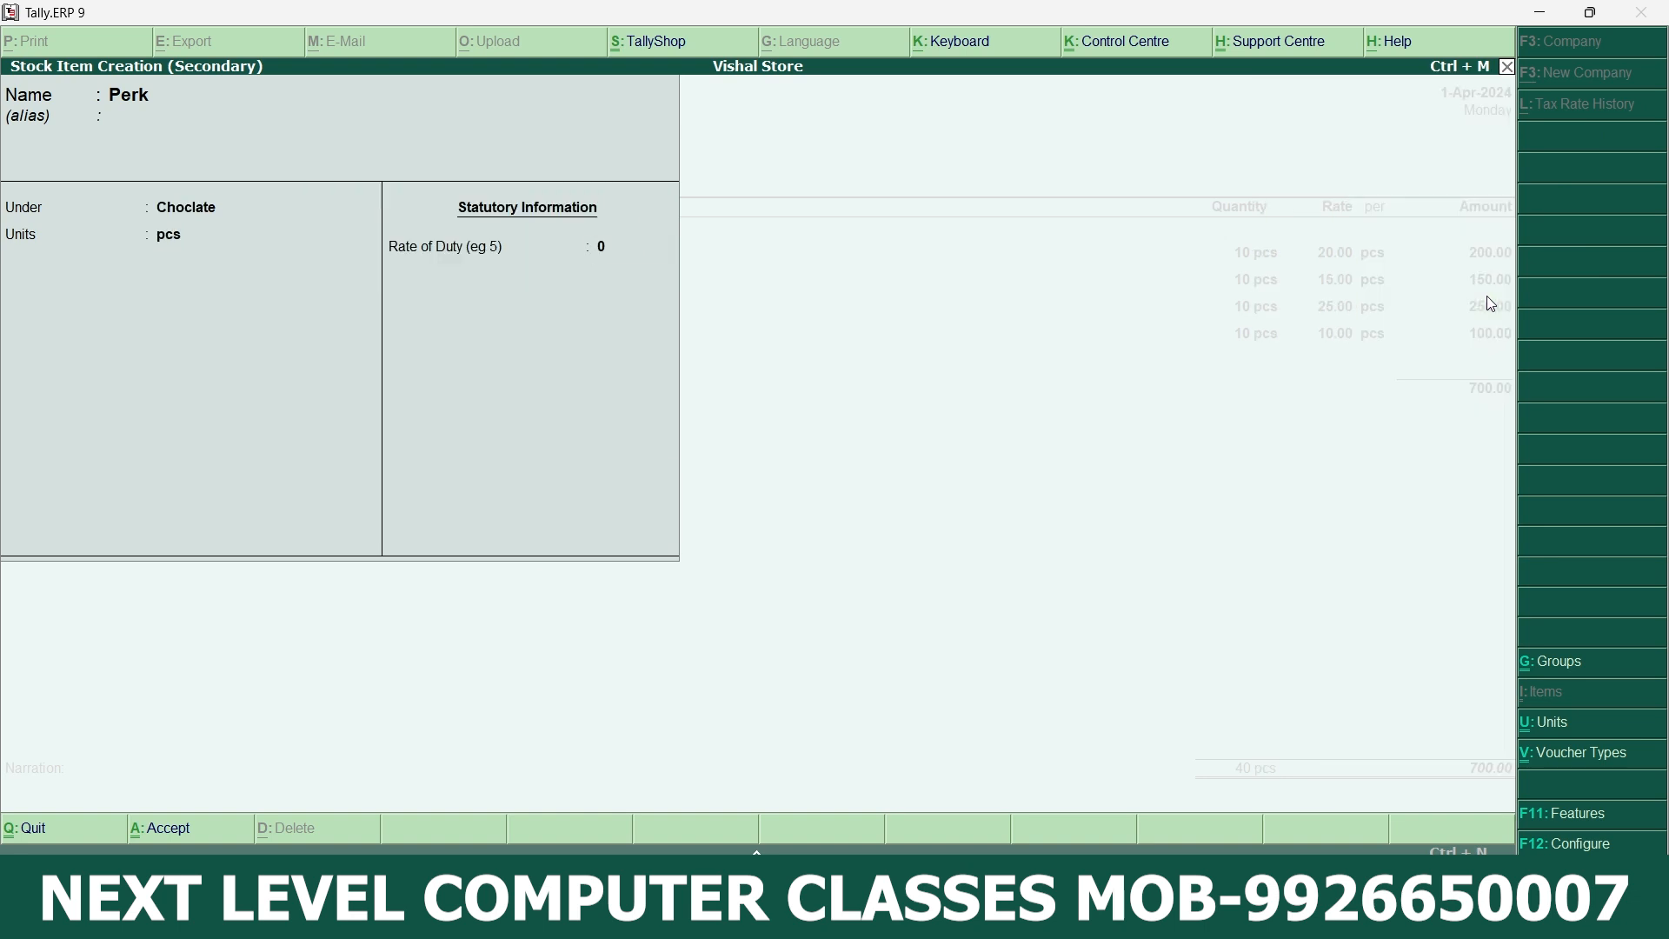
{"action": "key", "text": "Return"}
- Enter a quantity of 10 pcs at a rate of 5 per pcs for Perk
{"action": "type", "text": "10"}
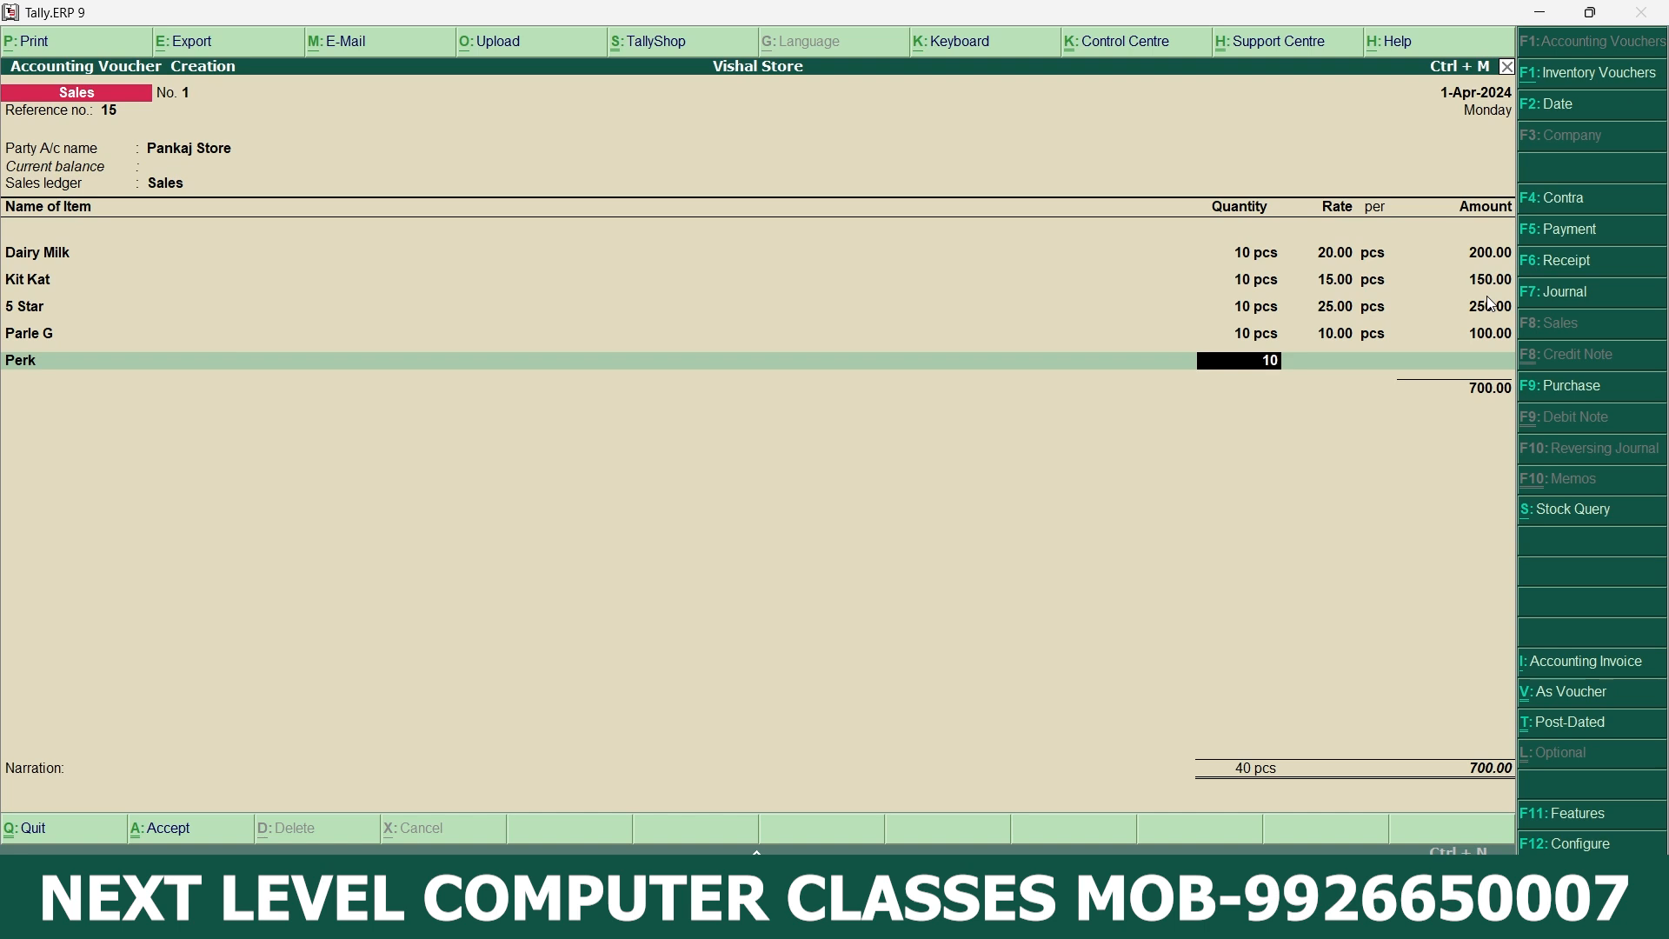
{"action": "key", "text": "Return"}
{"action": "key", "text": "Return"}
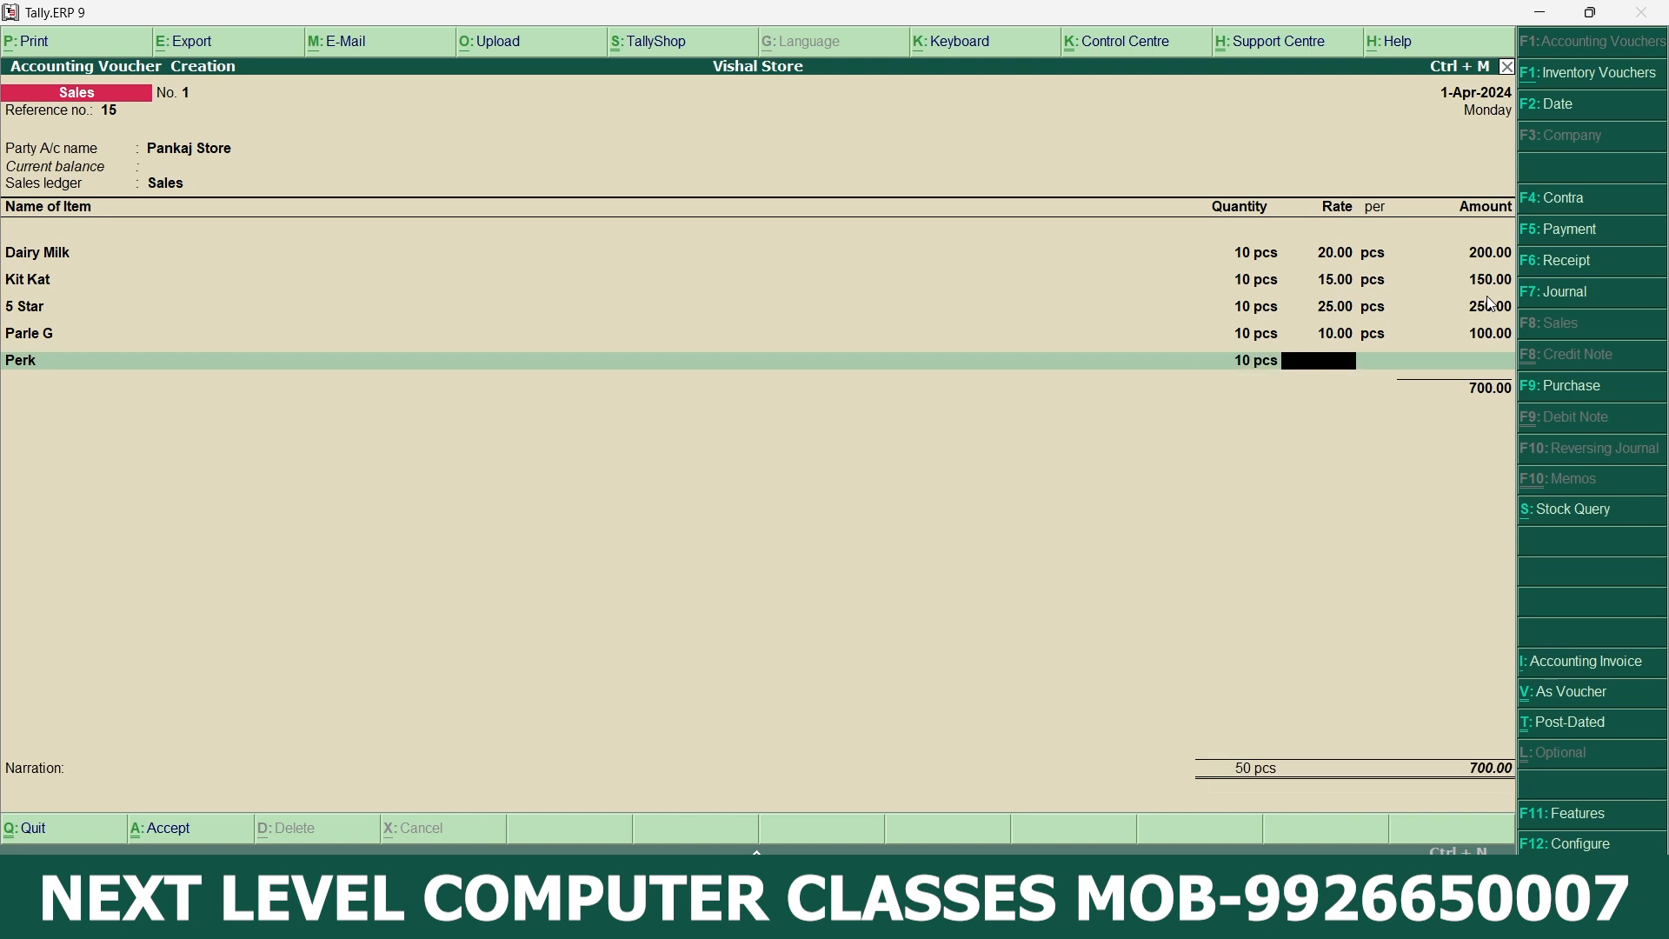
{"action": "key", "text": "Return"}
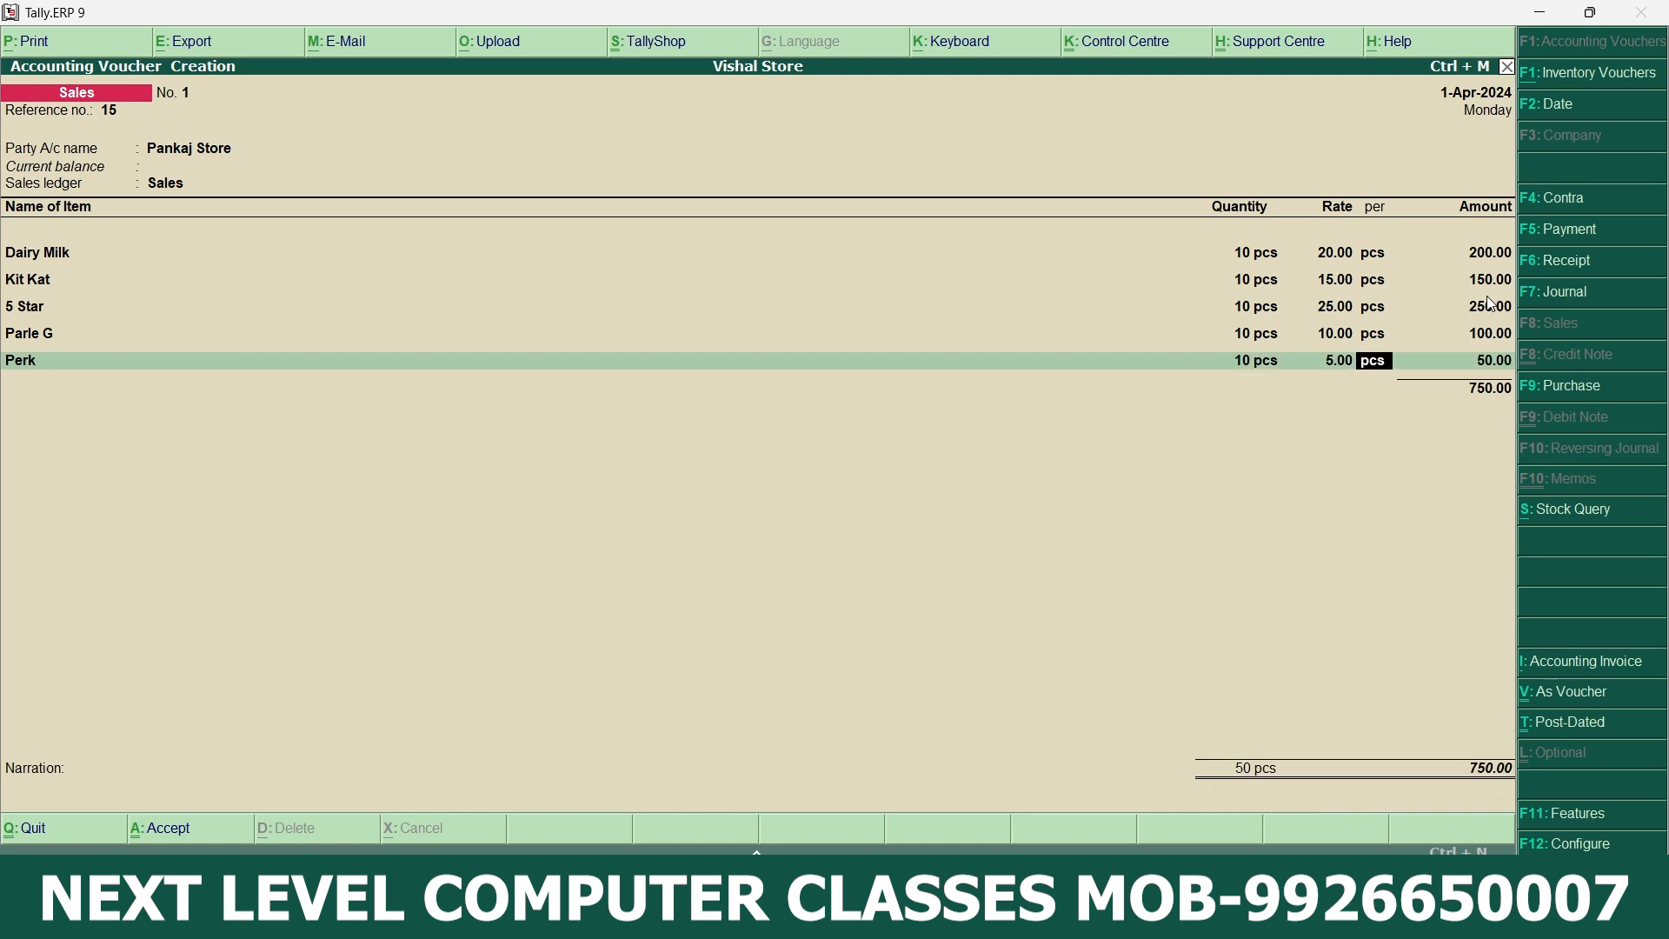
{"action": "key", "text": "Return"}
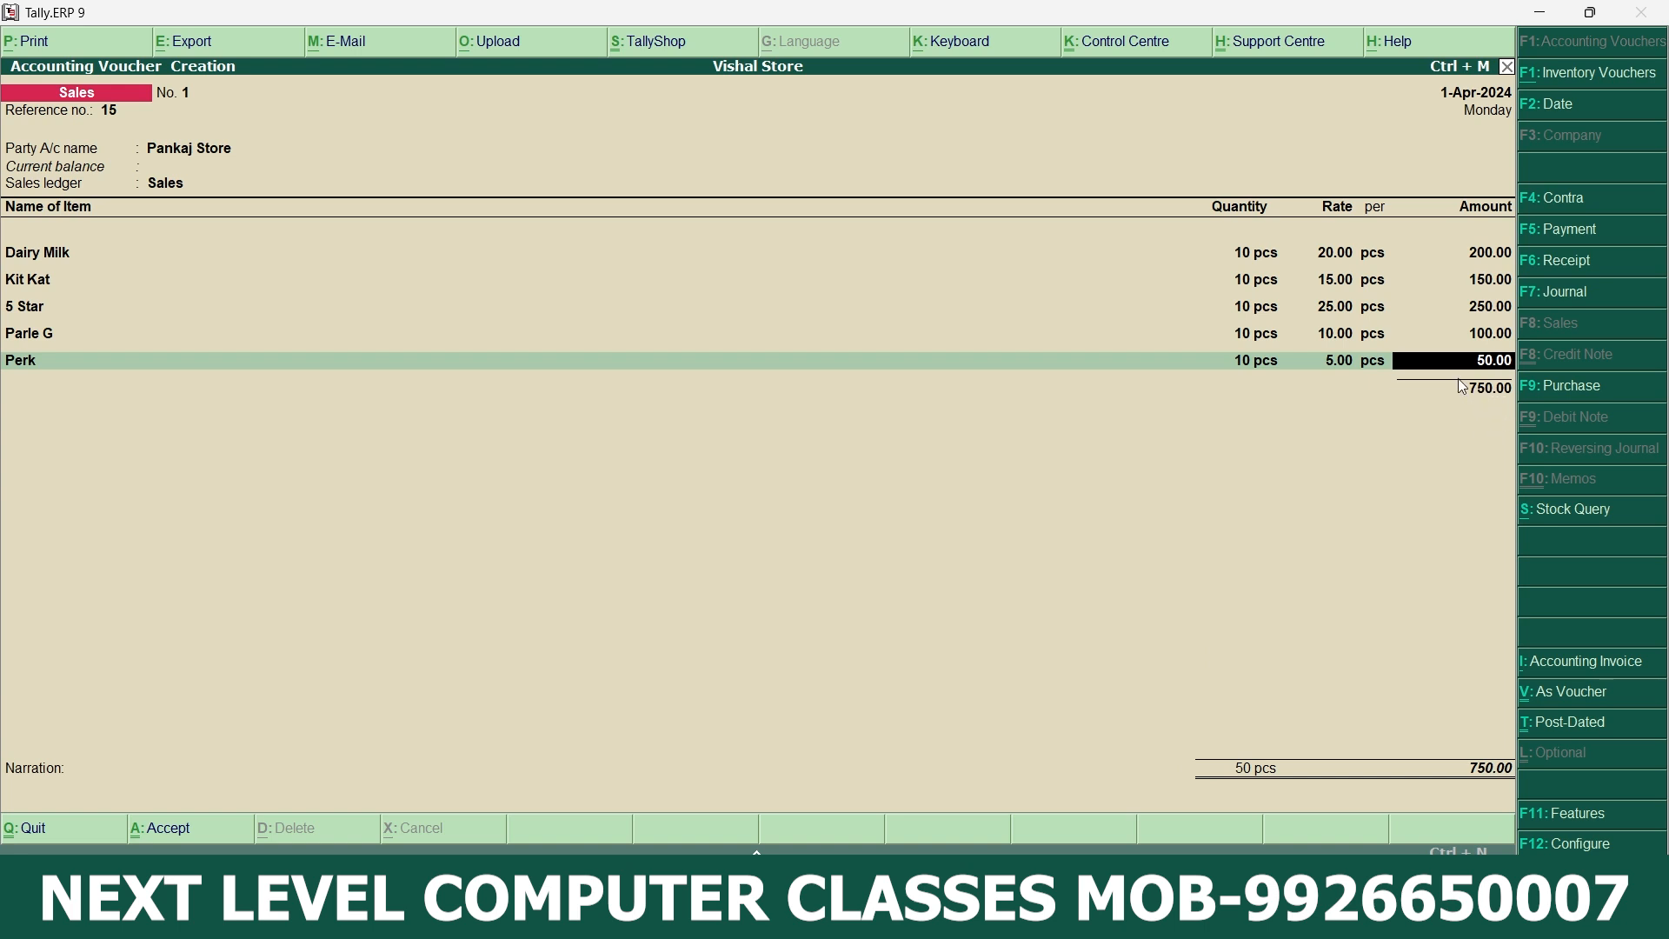
{"action": "key", "text": "Return"}
- End the item list, leave the narration empty and save the sales voucher
{"action": "key", "text": "Return"}
{"action": "key", "text": "Return"}
{"action": "key", "text": "Return"}
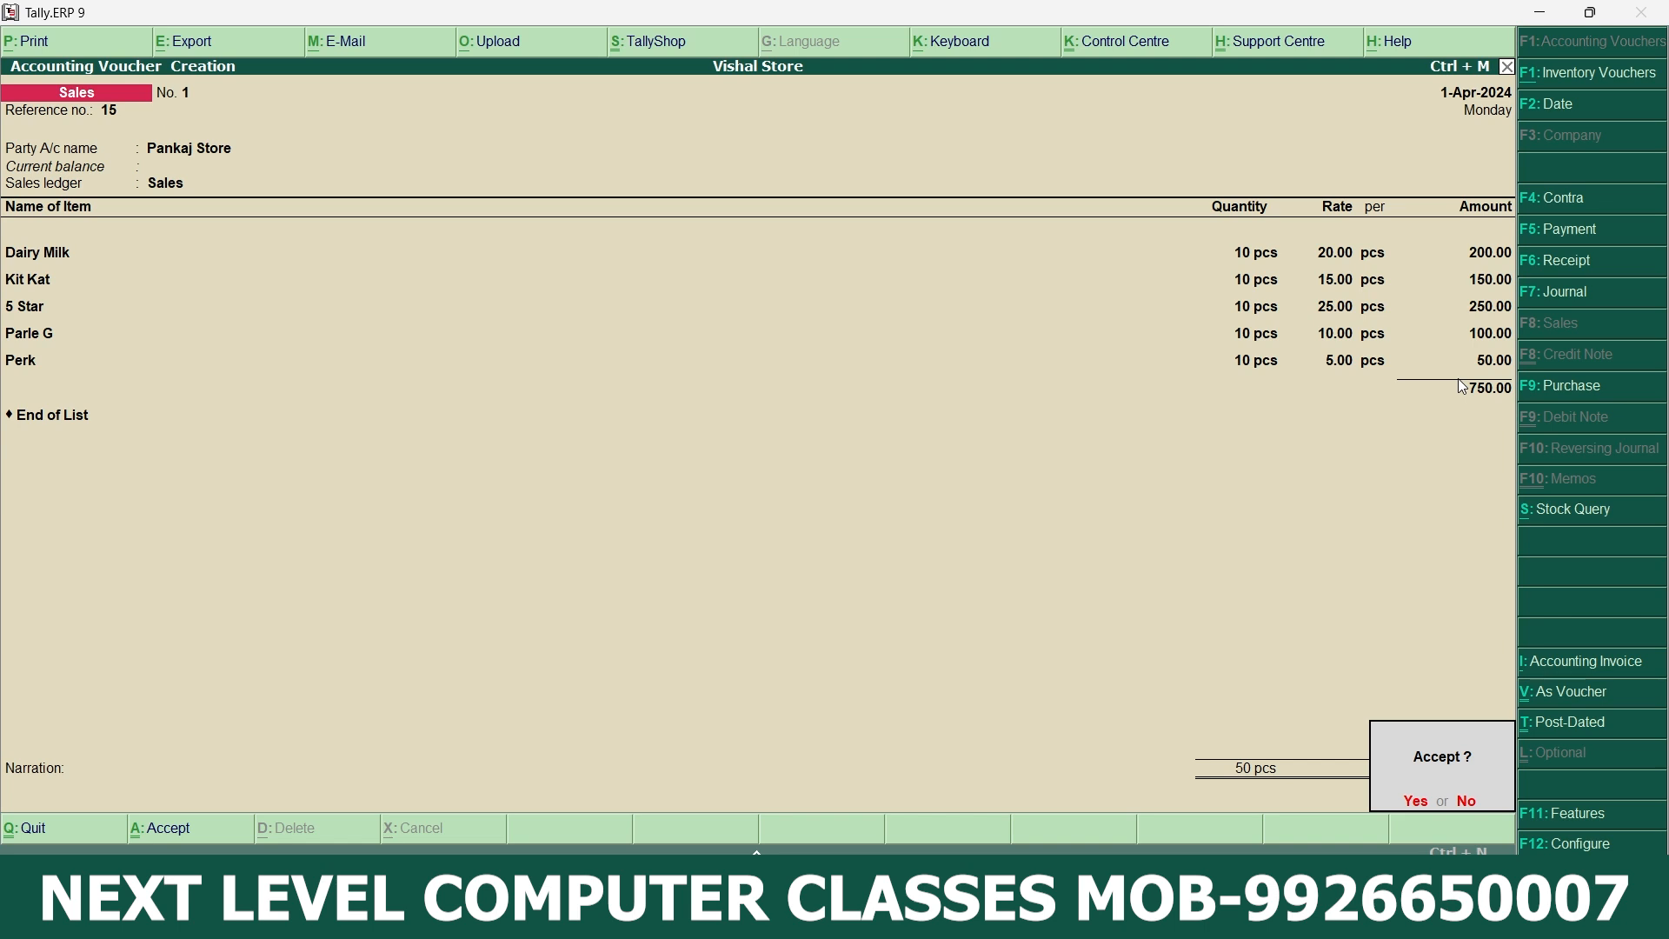
{"action": "key", "text": "y"}
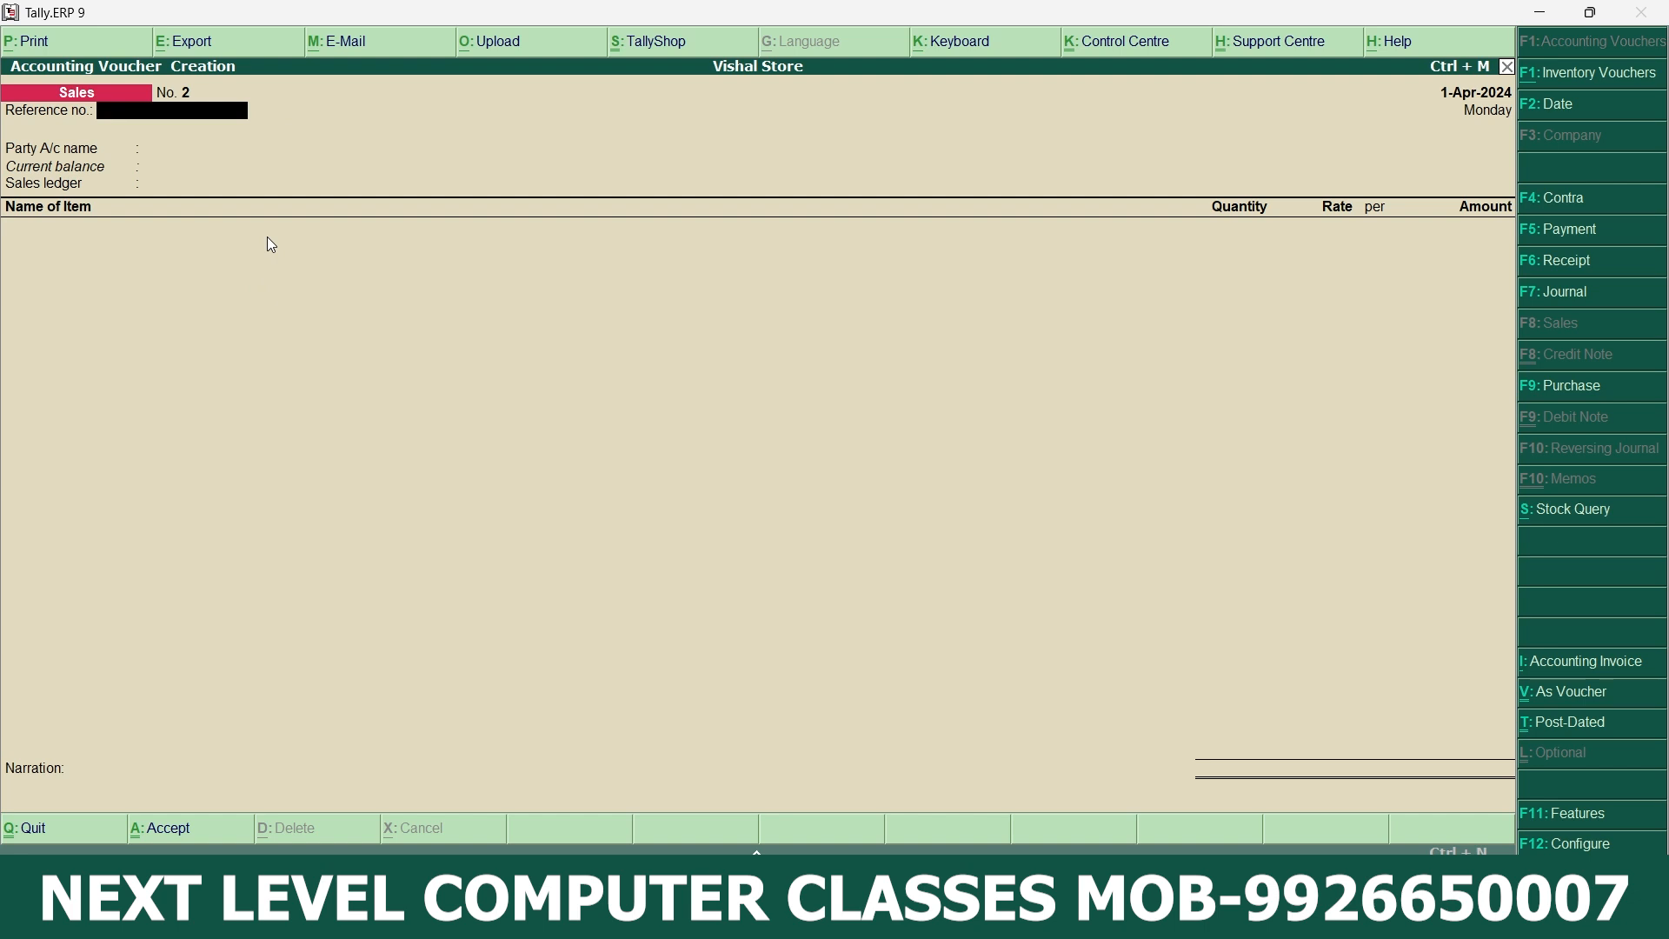
- Leave voucher entry and open the Pankaj Store sales voucher from the Day Book
{"action": "key", "text": "Escape"}
{"action": "key", "text": "Return"}
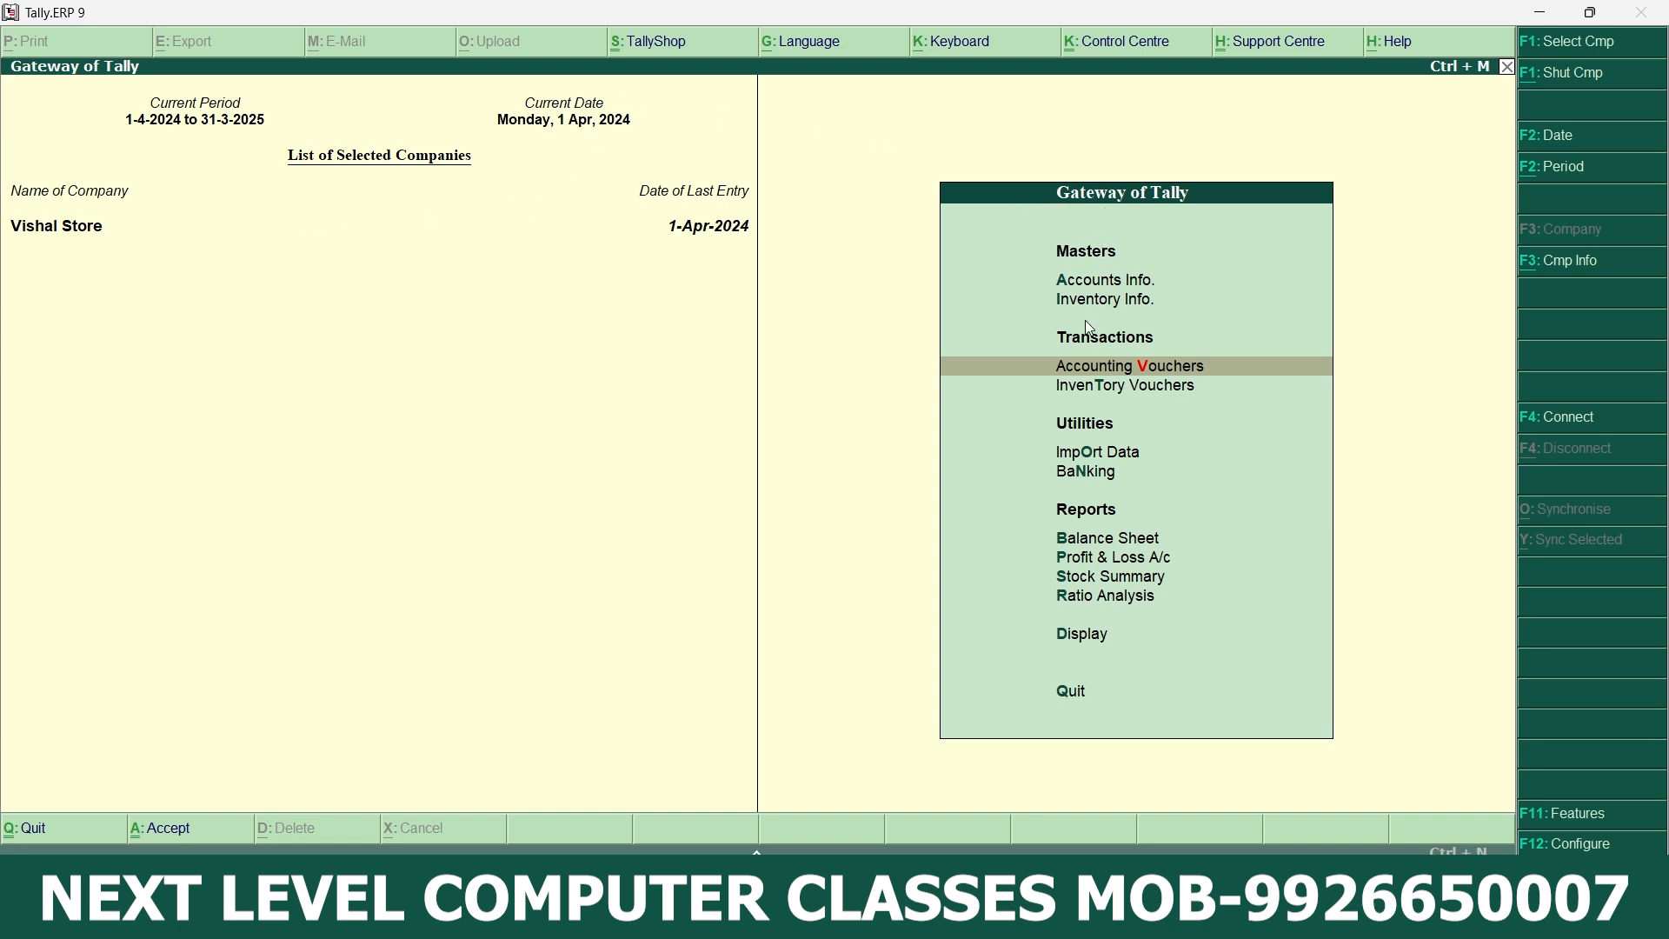
{"action": "left_click", "coordinate": [1082, 639]}
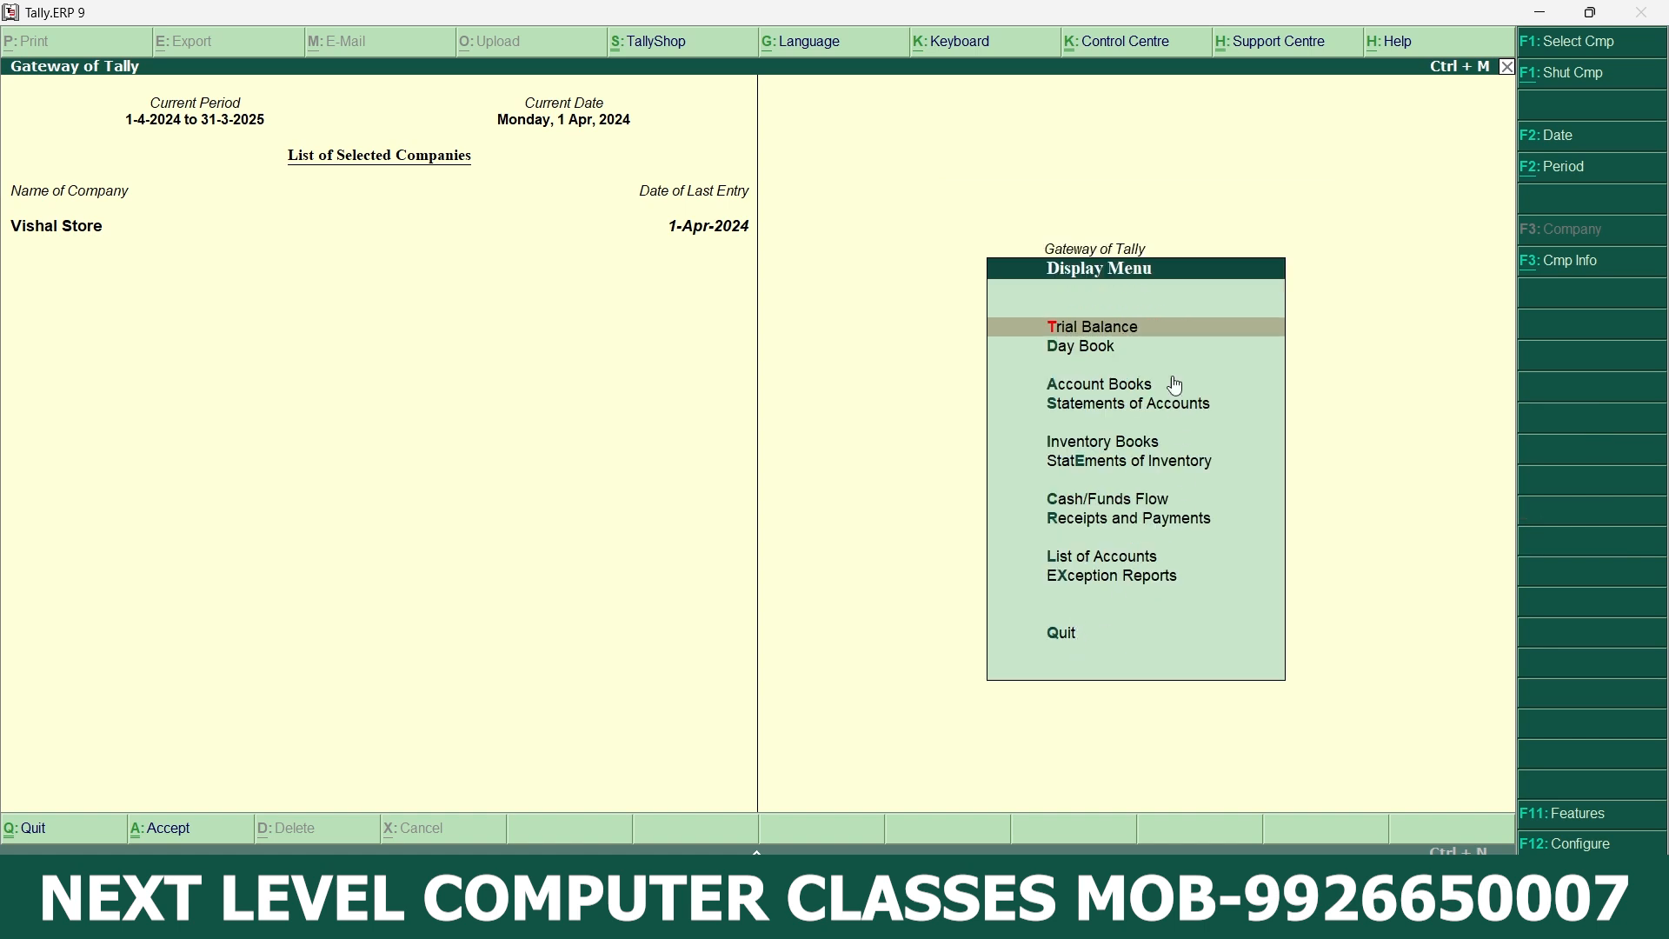
{"action": "left_click", "coordinate": [1069, 348]}
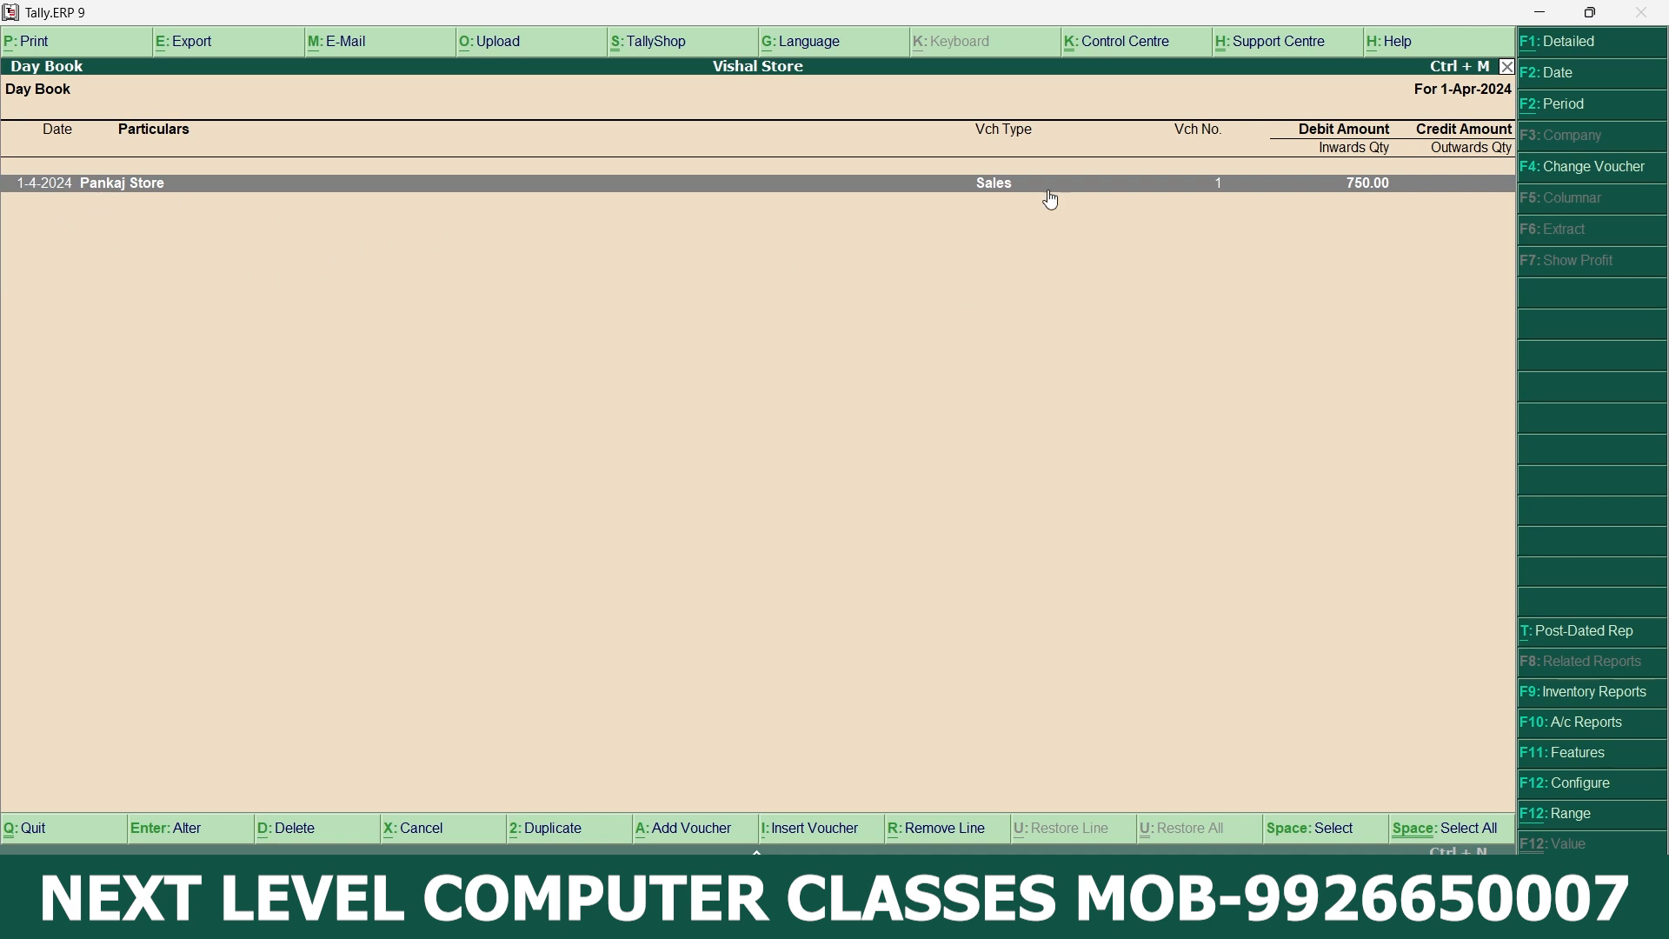
{"action": "left_click", "coordinate": [1369, 194]}
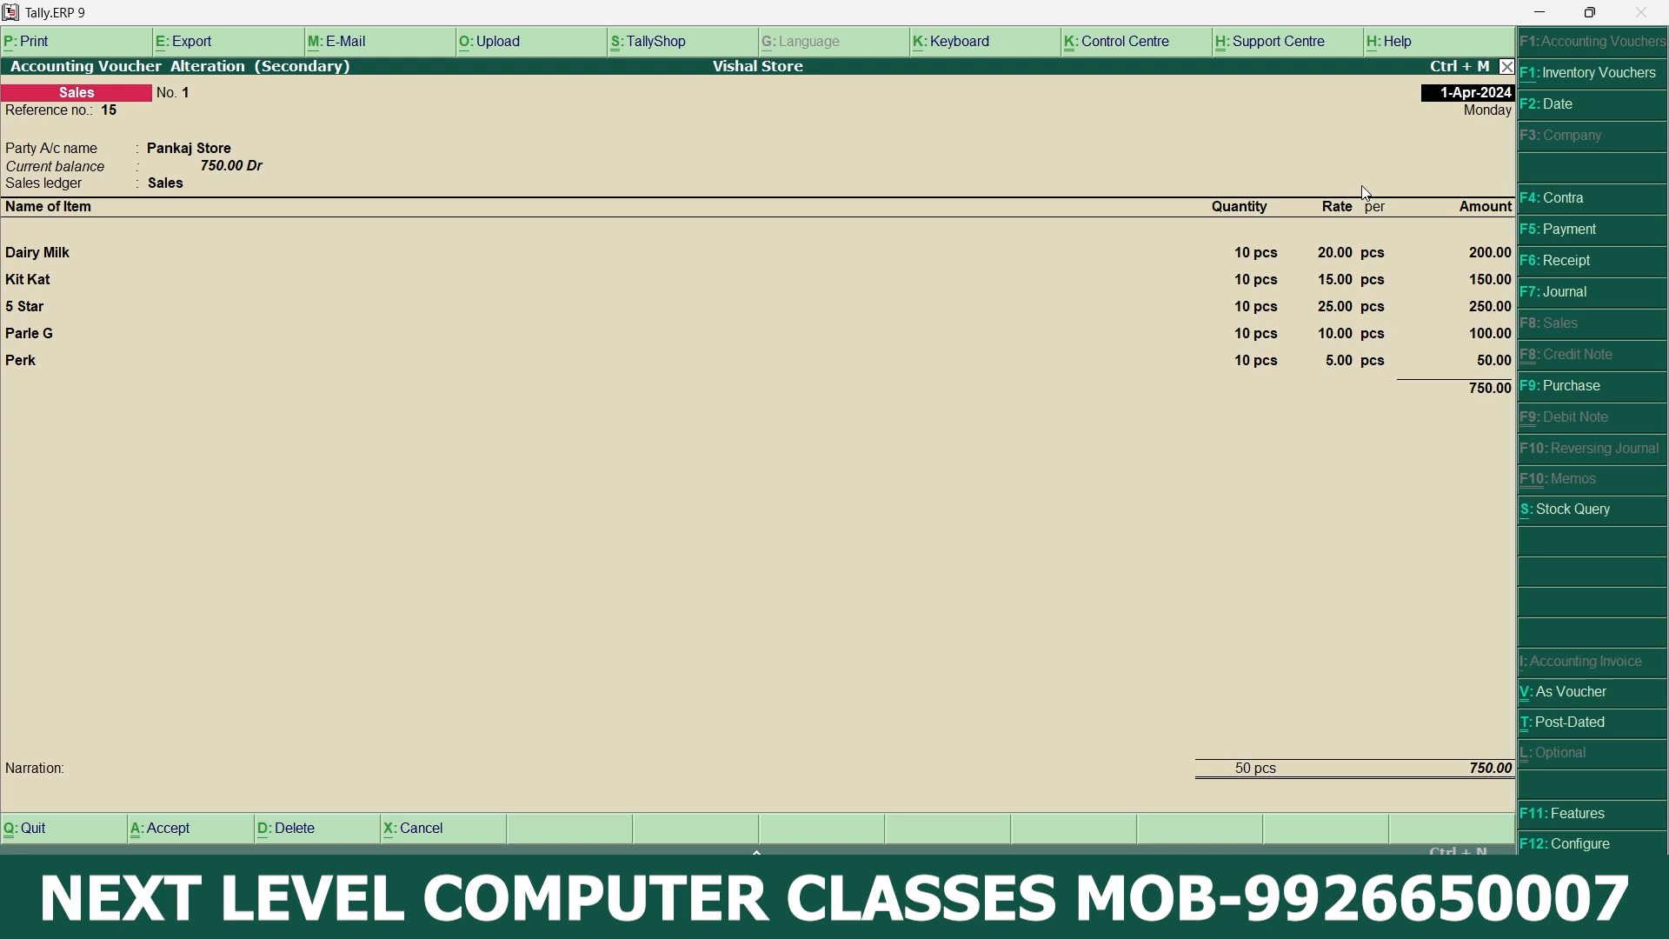
- Show the voucher's invoice in print preview and examine it enlarged, from the party details to the declaration
{"action": "key", "text": "alt+p"}
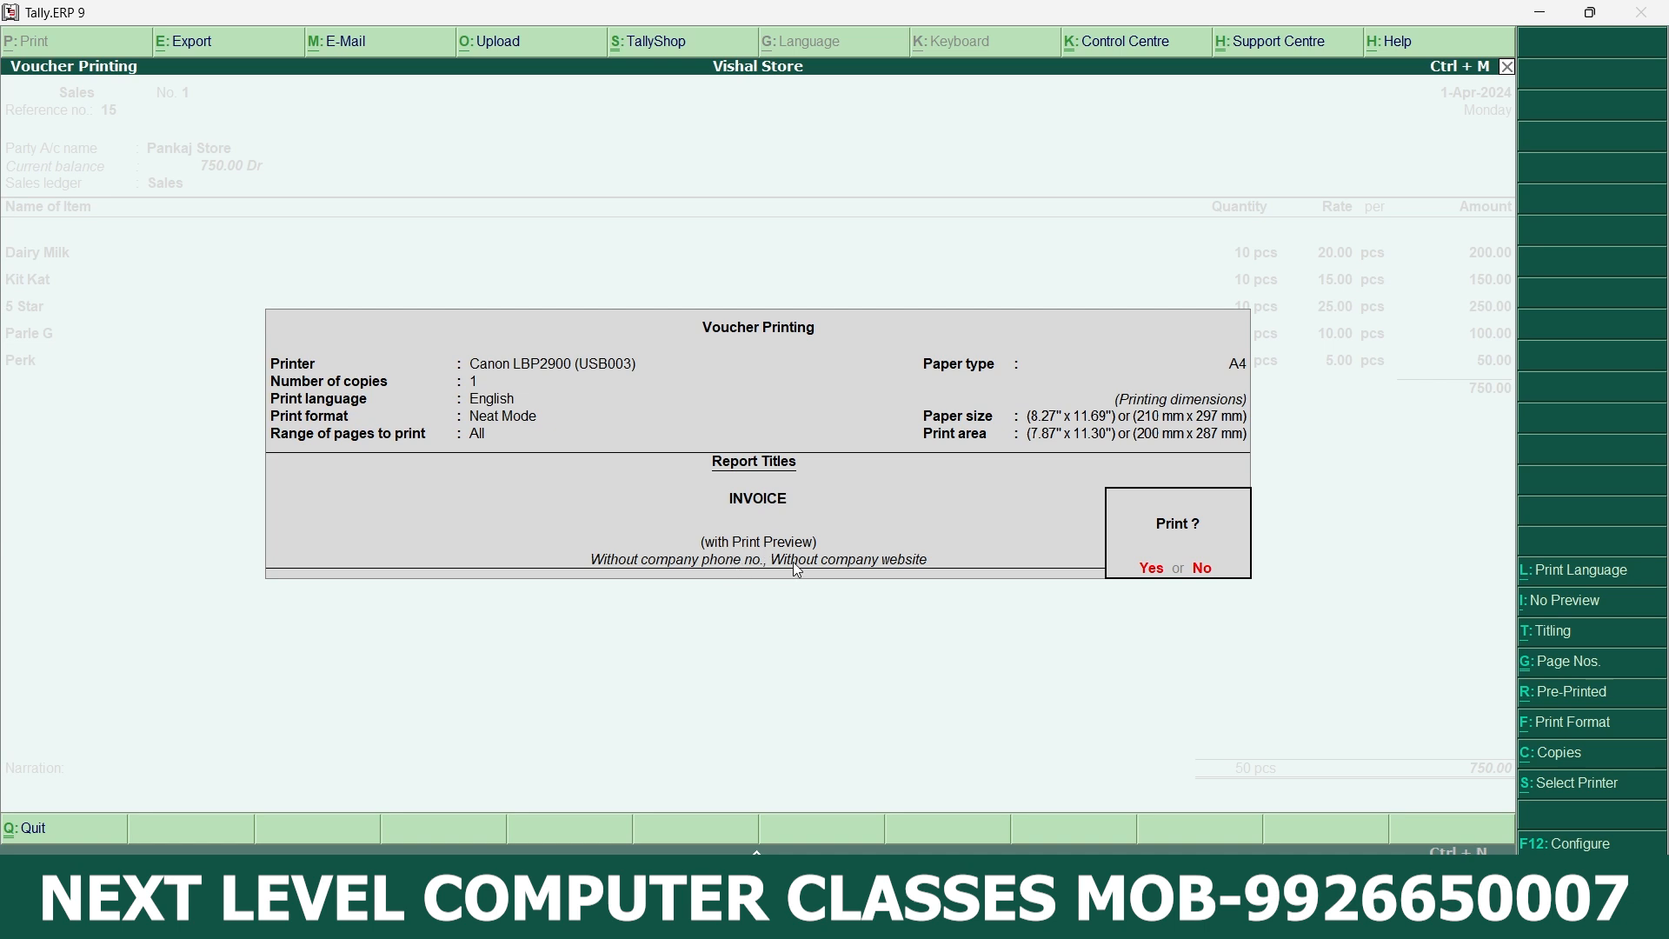
{"action": "left_click", "coordinate": [1573, 611]}
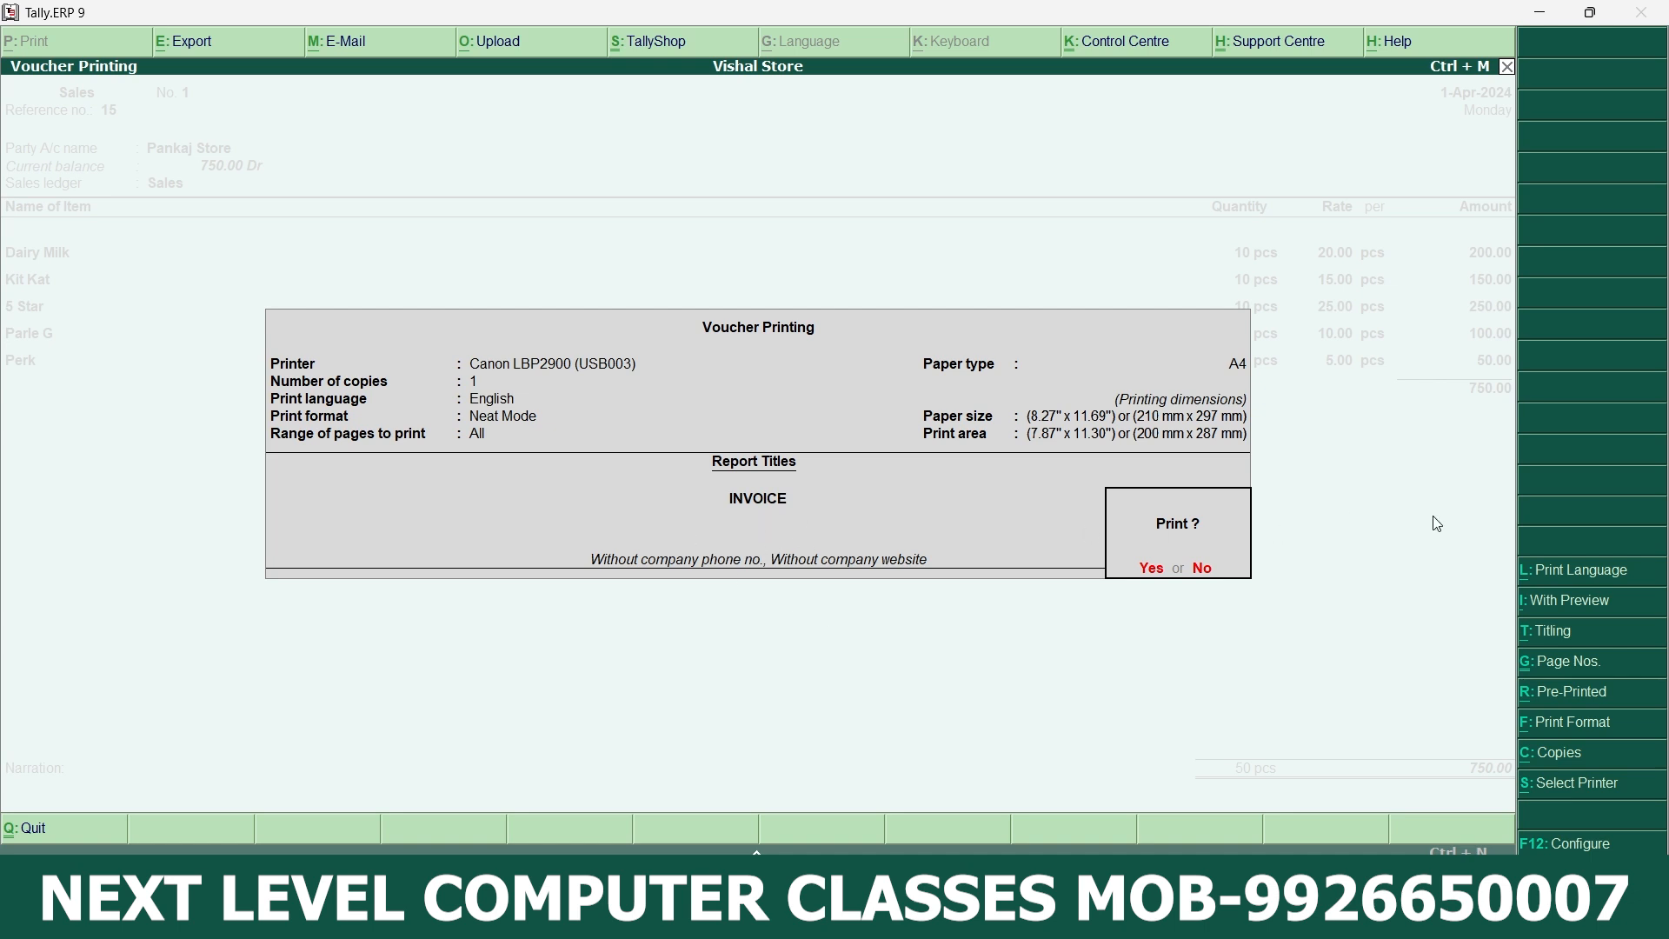
{"action": "left_click", "coordinate": [1576, 612]}
{"action": "key", "text": "Return"}
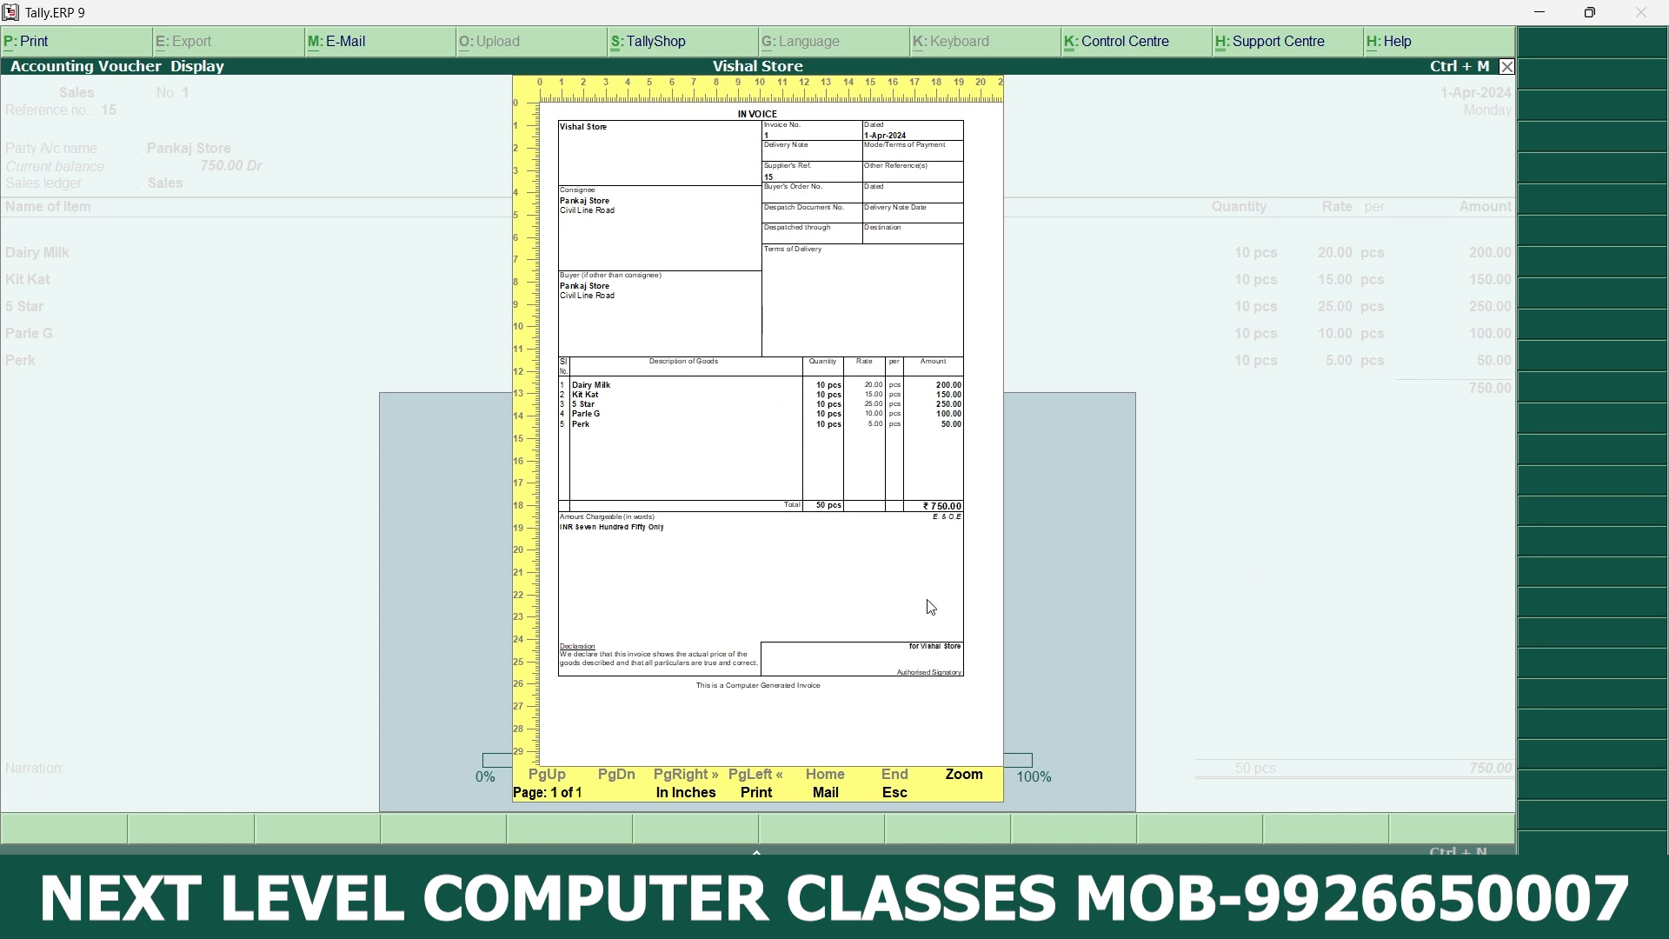
{"action": "left_click", "coordinate": [965, 786]}
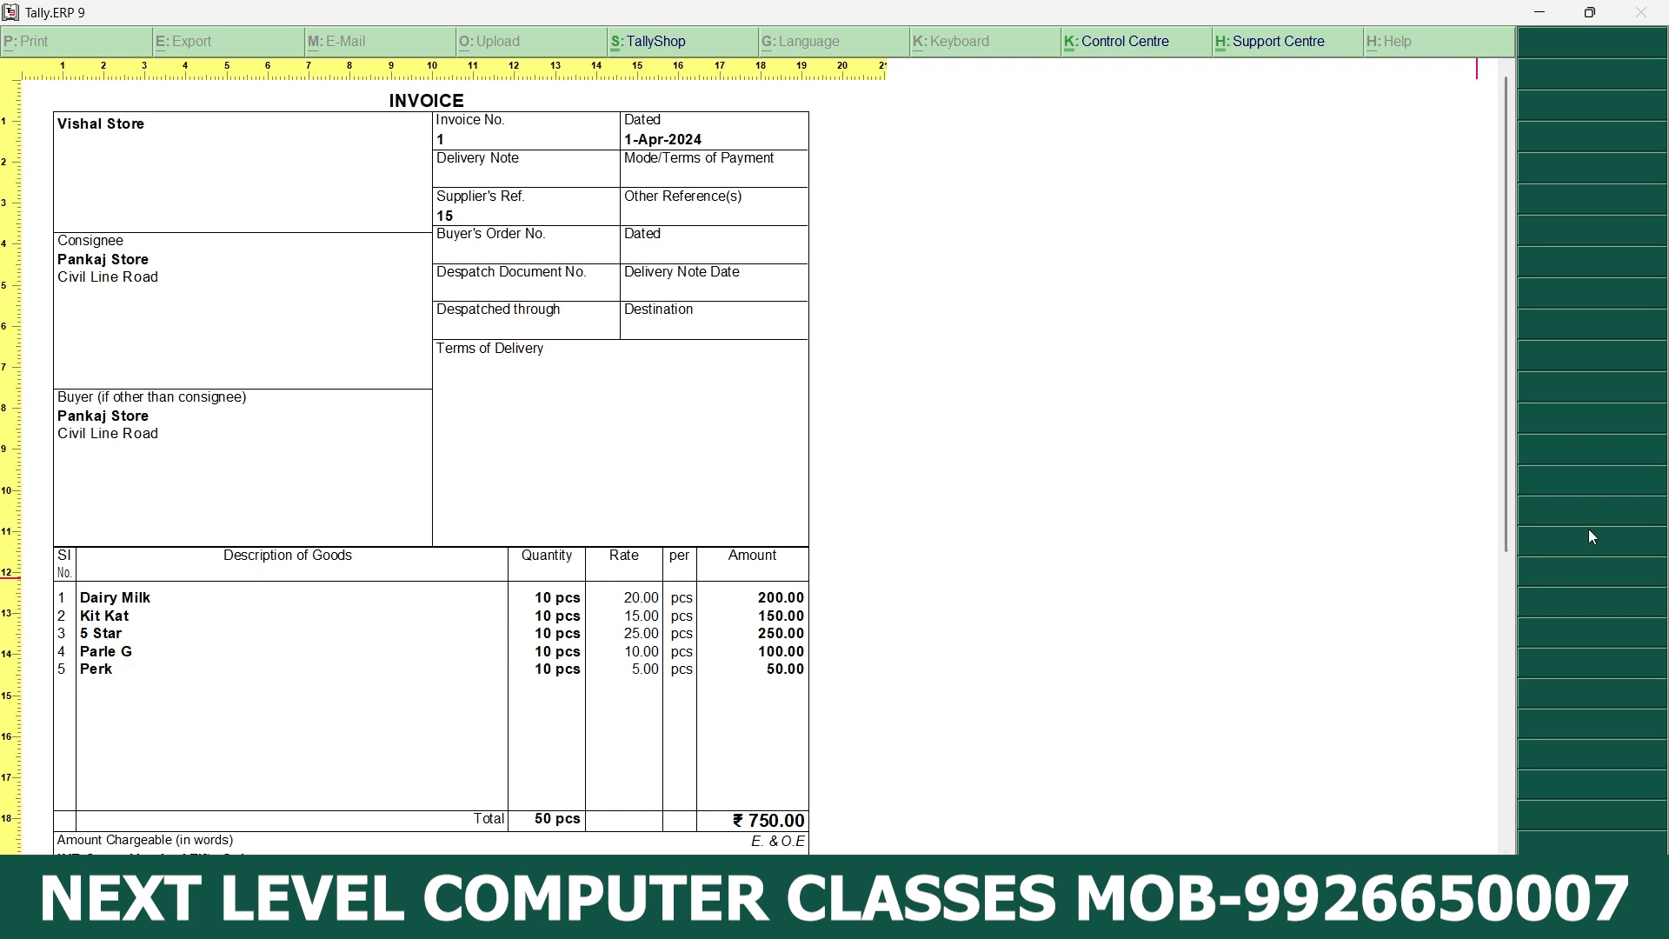
{"action": "left_click_drag", "start_coordinate": [1508, 372], "coordinate": [1476, 619]}
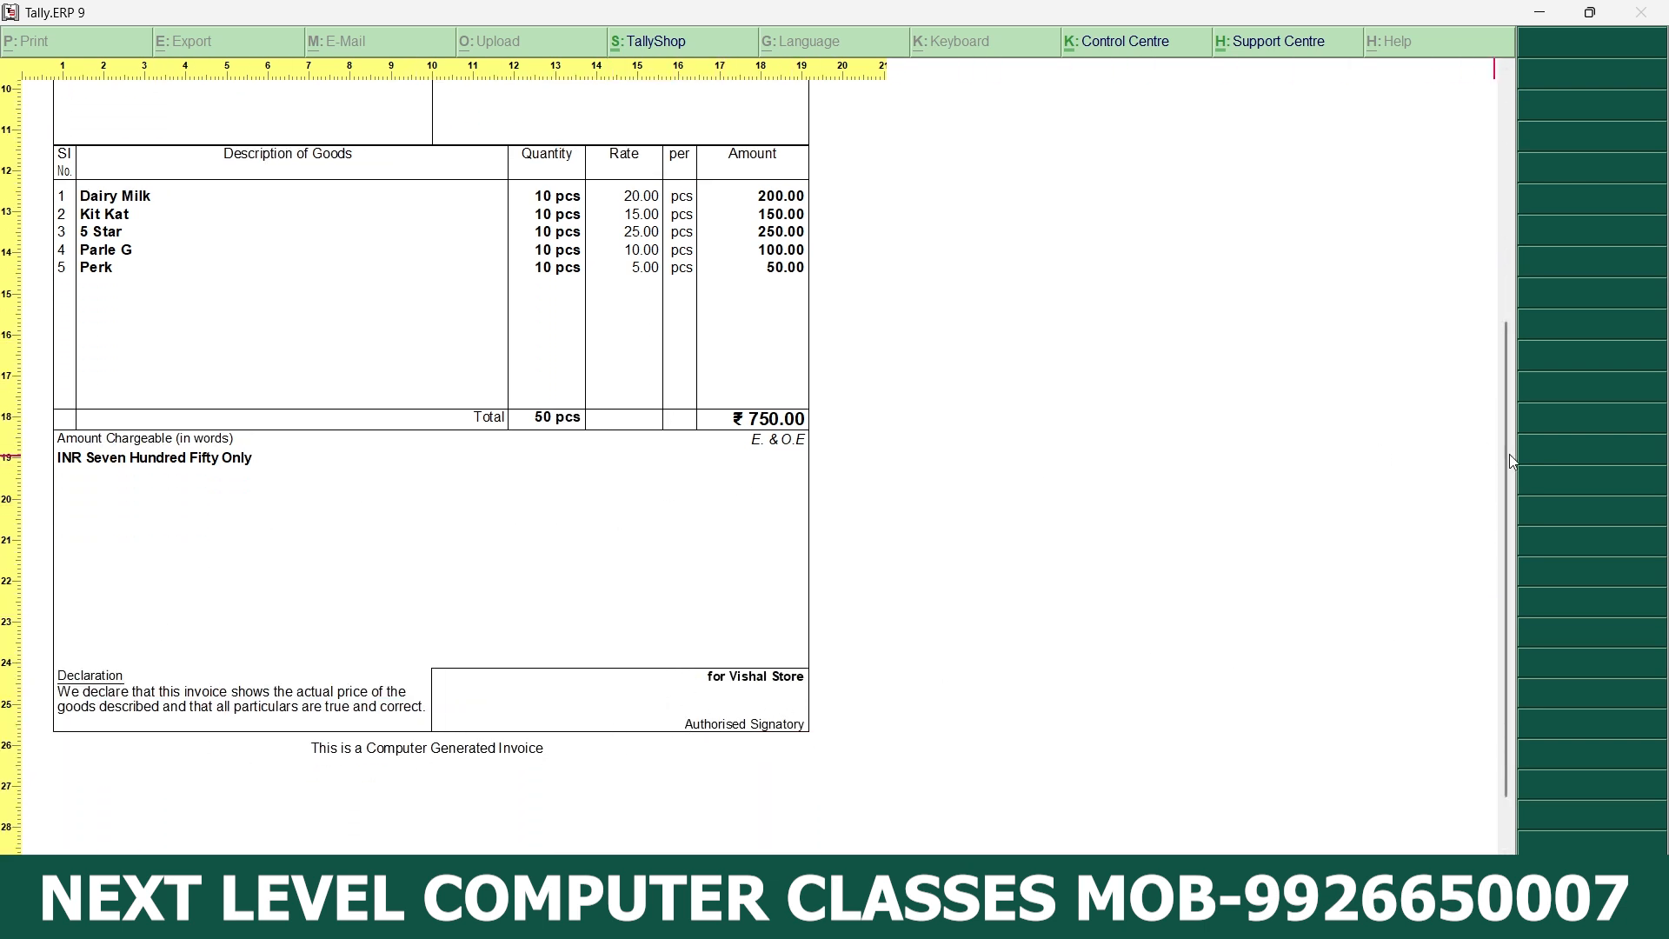
{"action": "left_click_drag", "start_coordinate": [1510, 445], "coordinate": [1509, 400]}
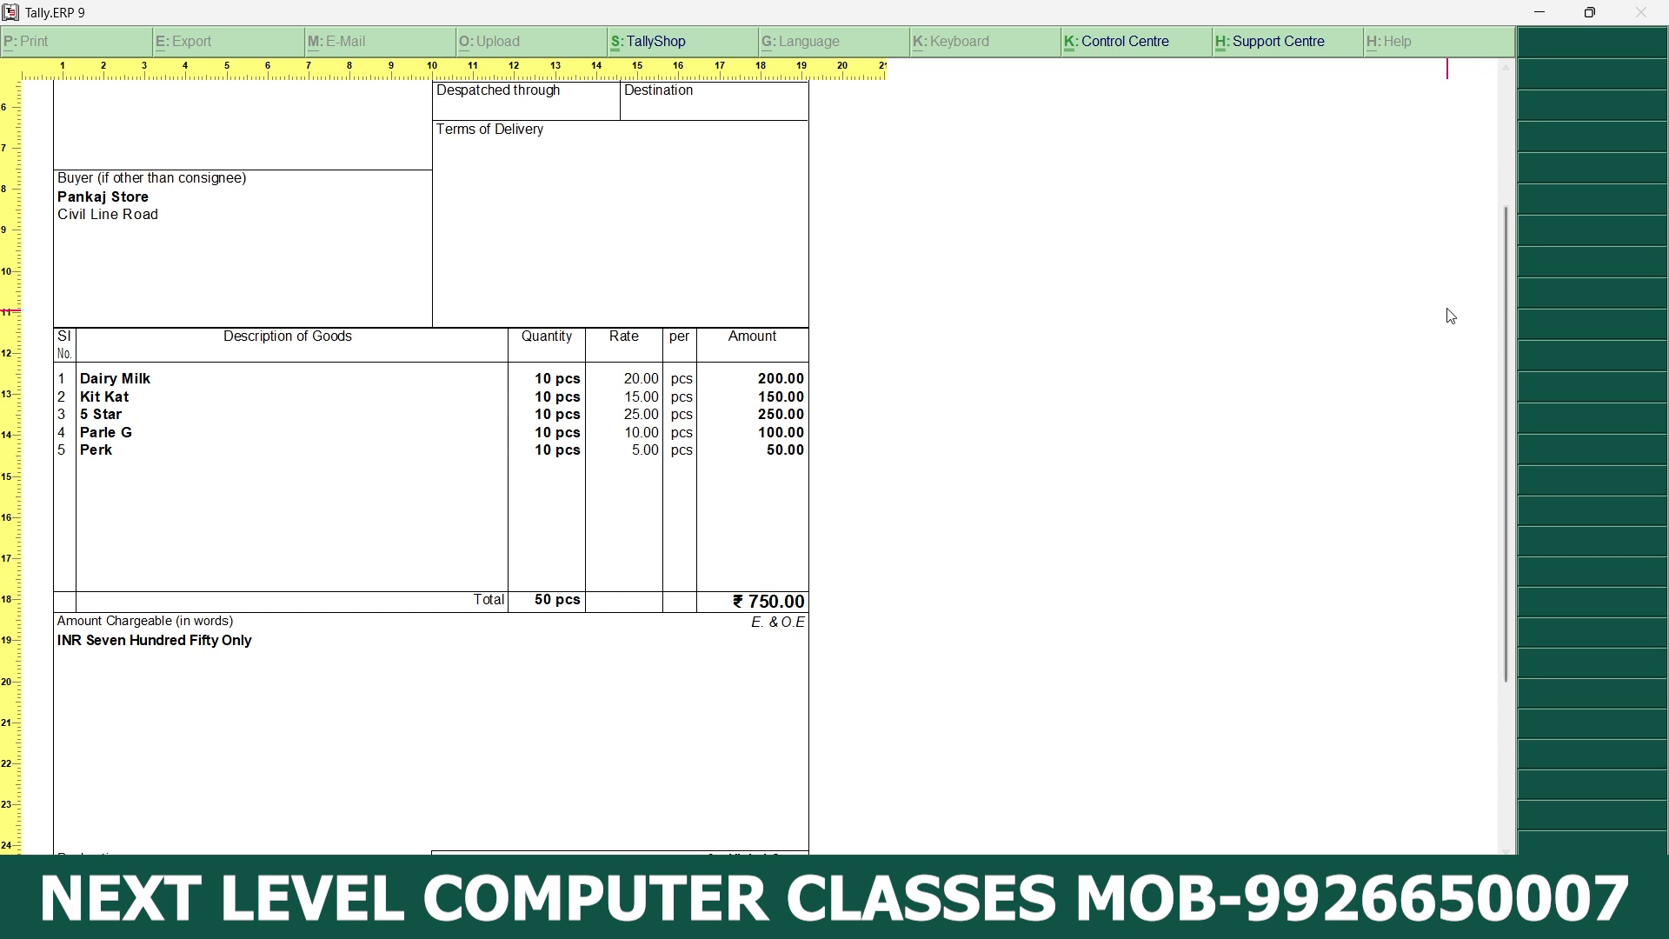
{"action": "key", "text": "alt+z"}
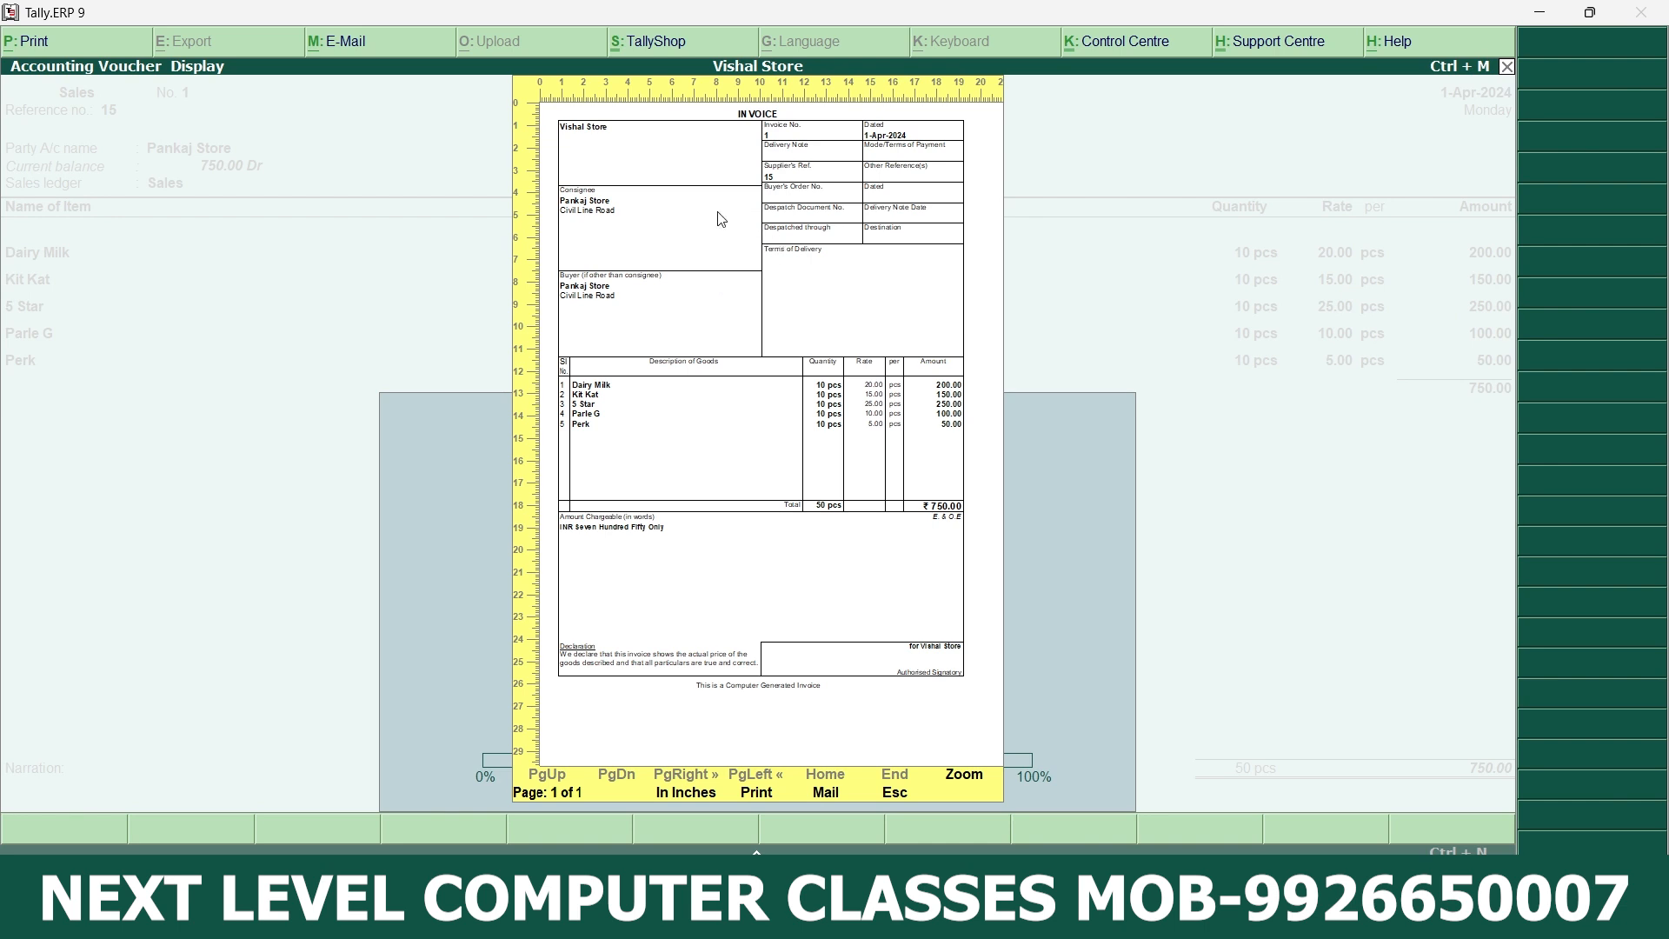
- Close the invoice preview, the voucher and the Day Book to return to the Gateway of Tally, keeping the program open
{"action": "key", "text": "Escape"}
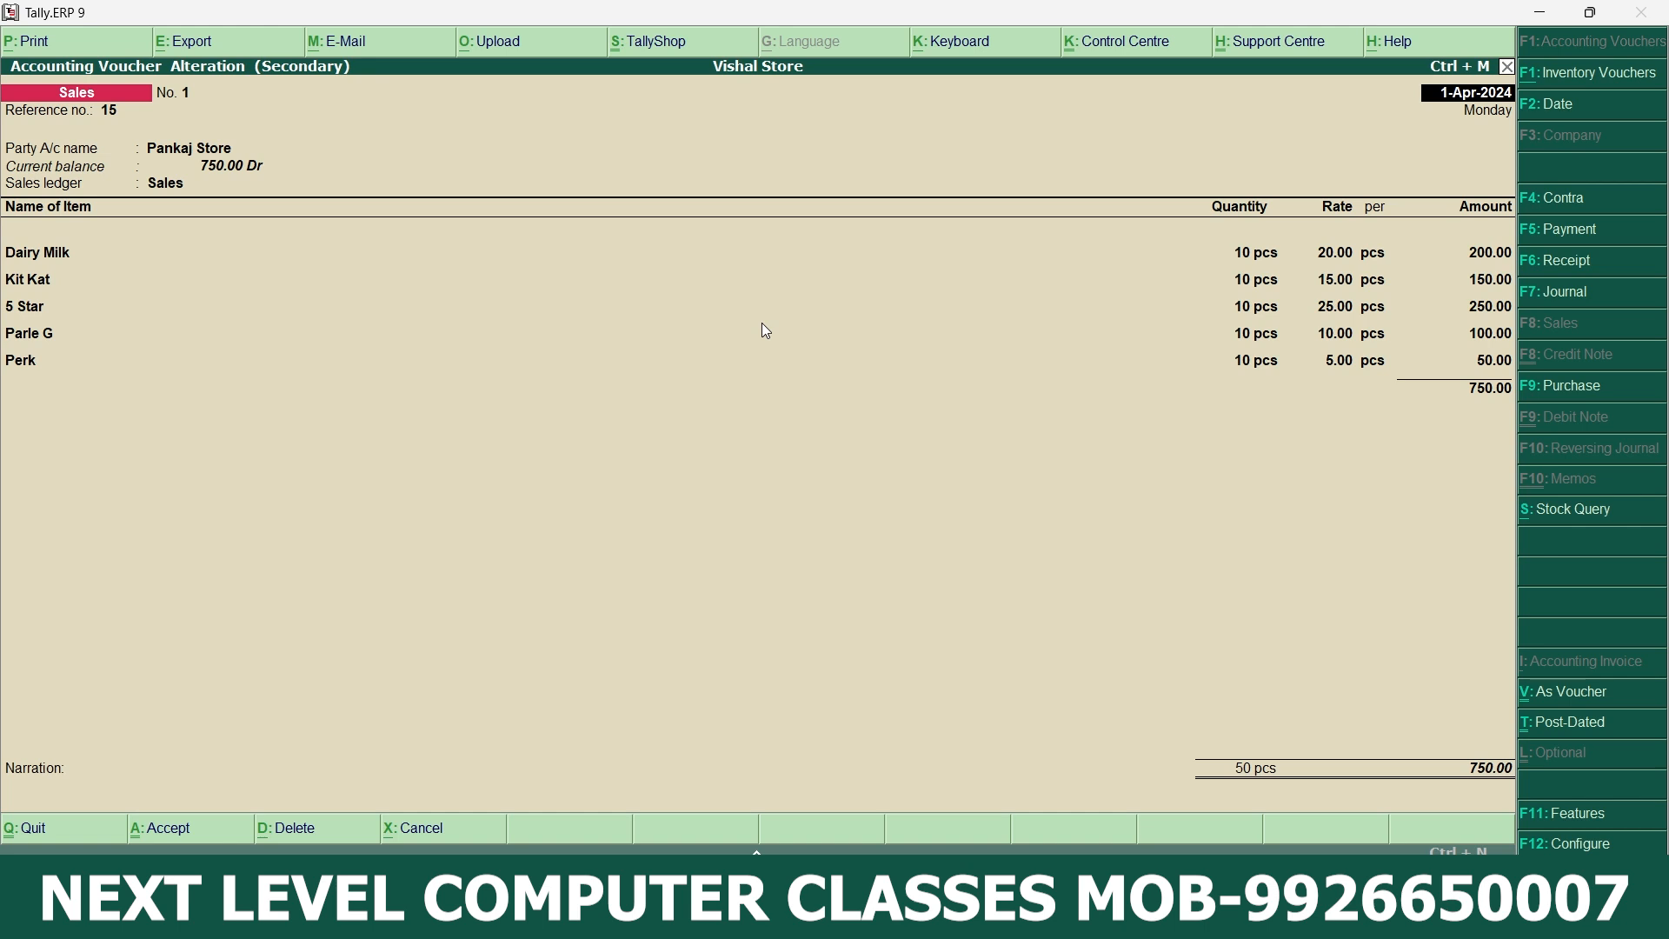
{"action": "key", "text": "Escape"}
{"action": "key", "text": "Return"}
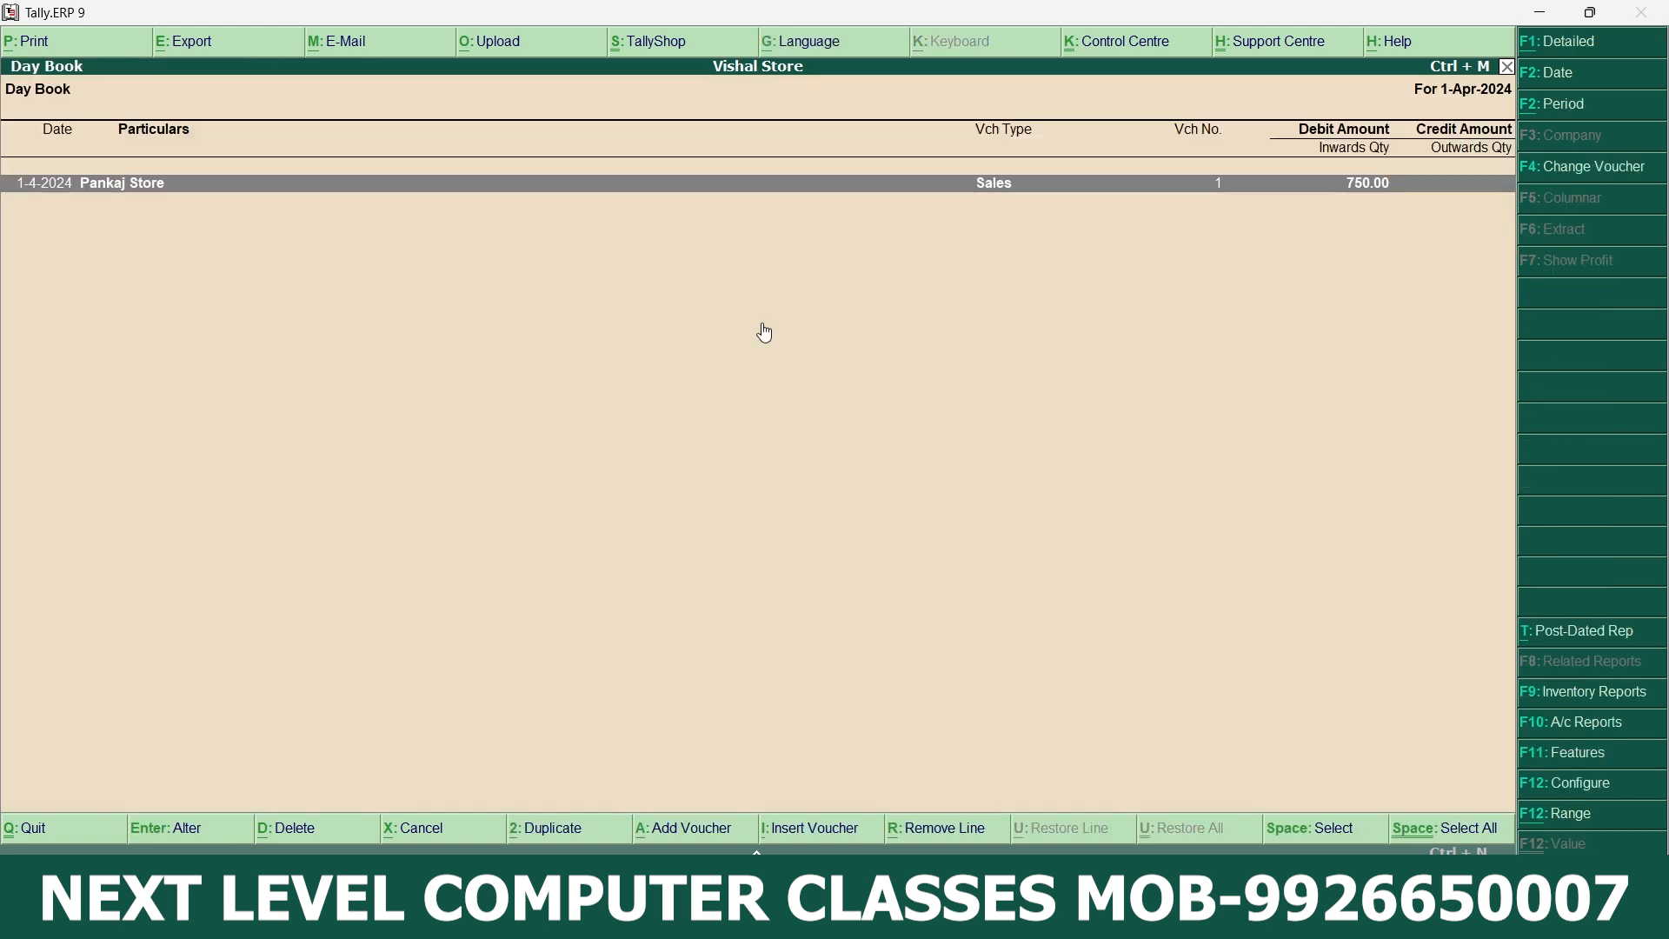
{"action": "key", "text": "Escape"}
{"action": "key", "text": "Escape"}
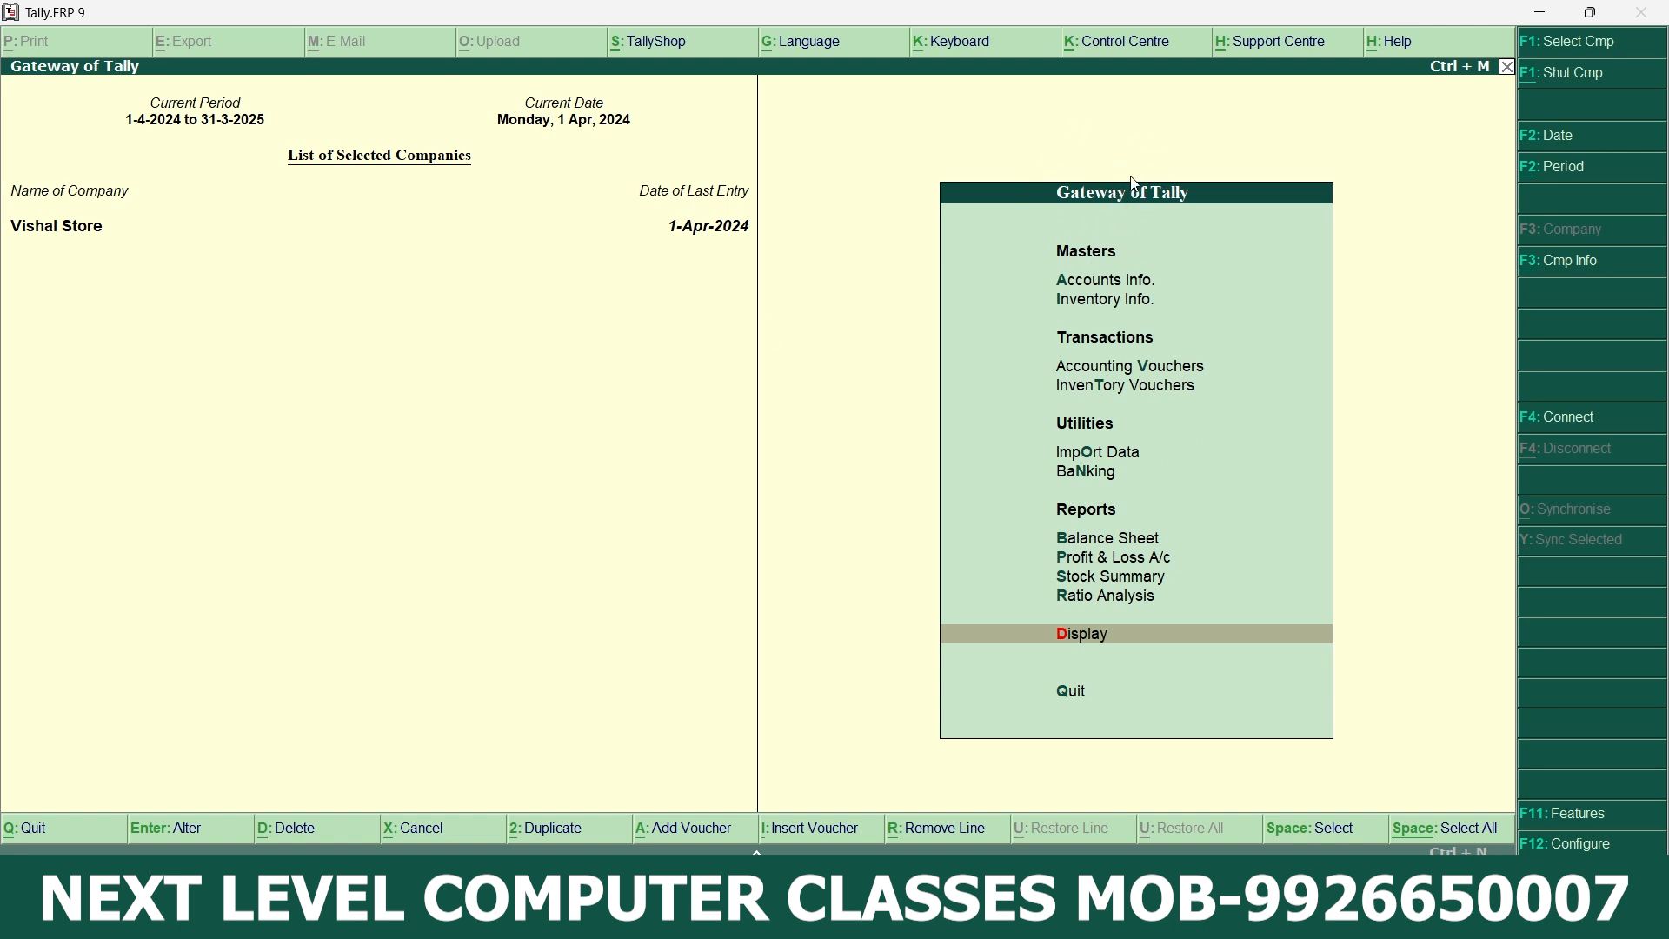
{"action": "key", "text": "Escape"}
{"action": "key", "text": "n"}
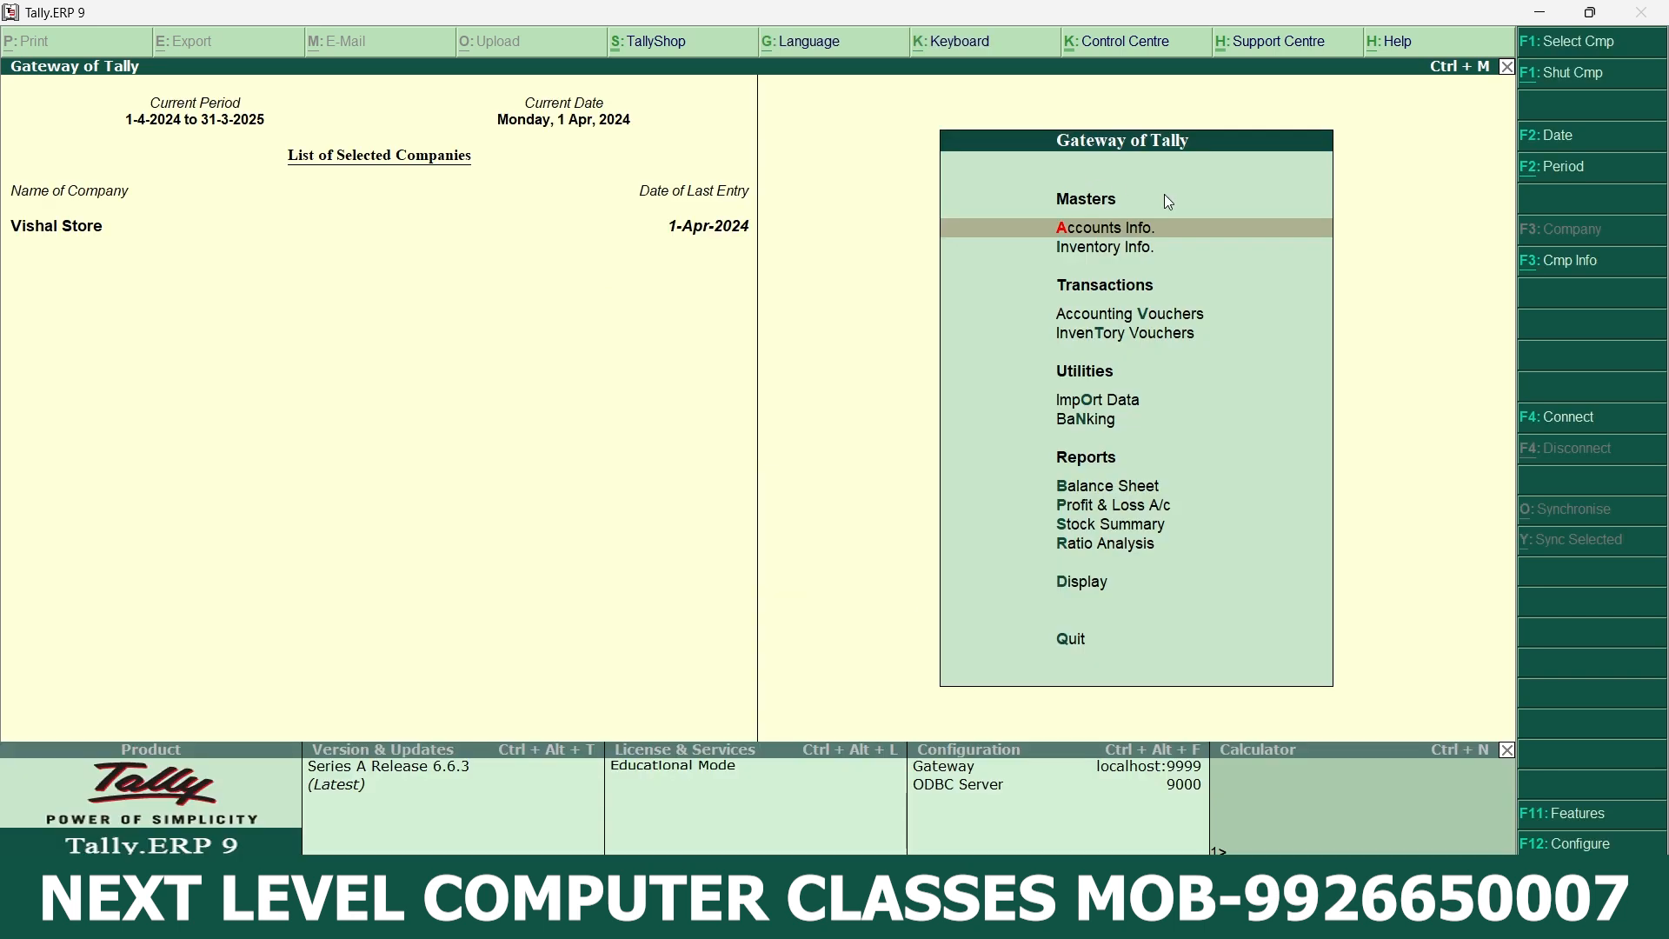